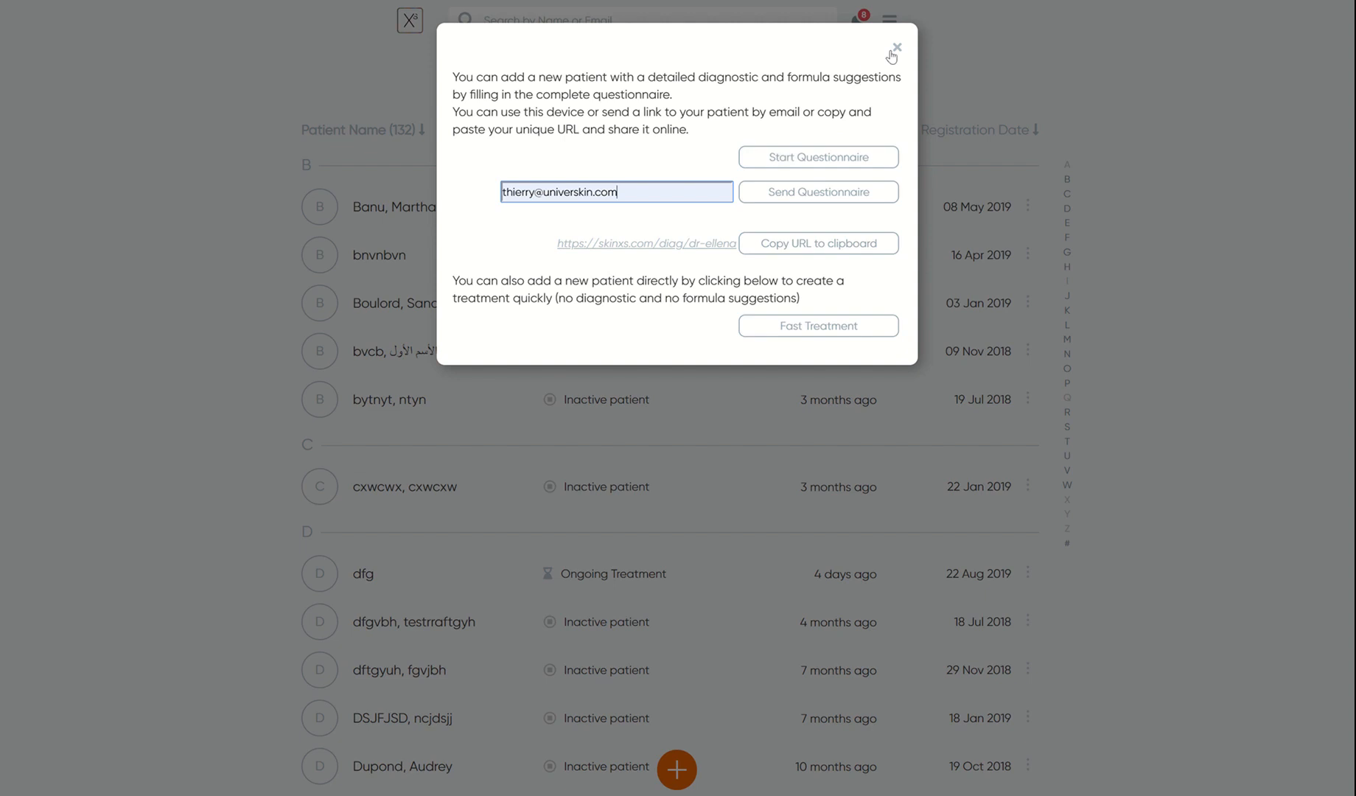
# - Close the add-patient dialog, reopen it from the + button, and select the patient email field
pyautogui.click(896, 47)
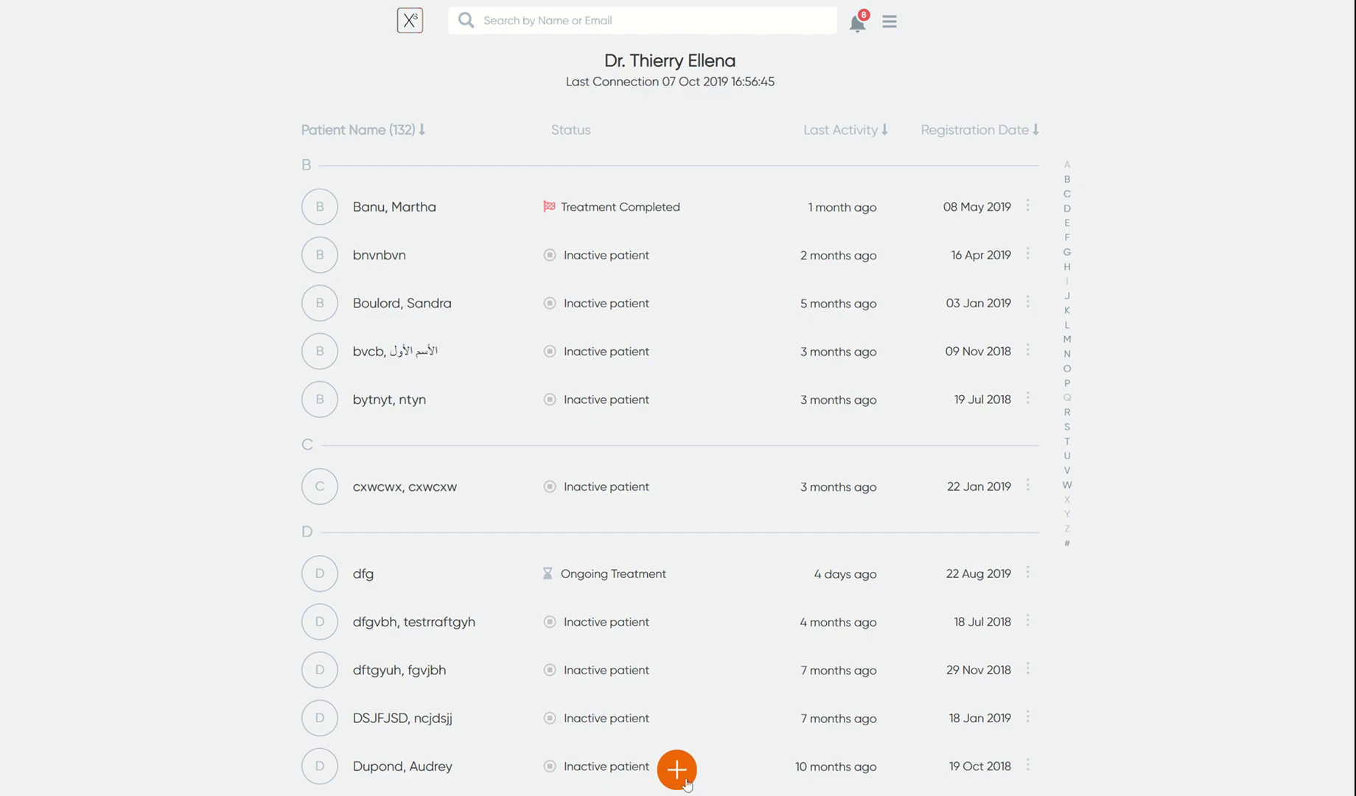
pyautogui.click(678, 771)
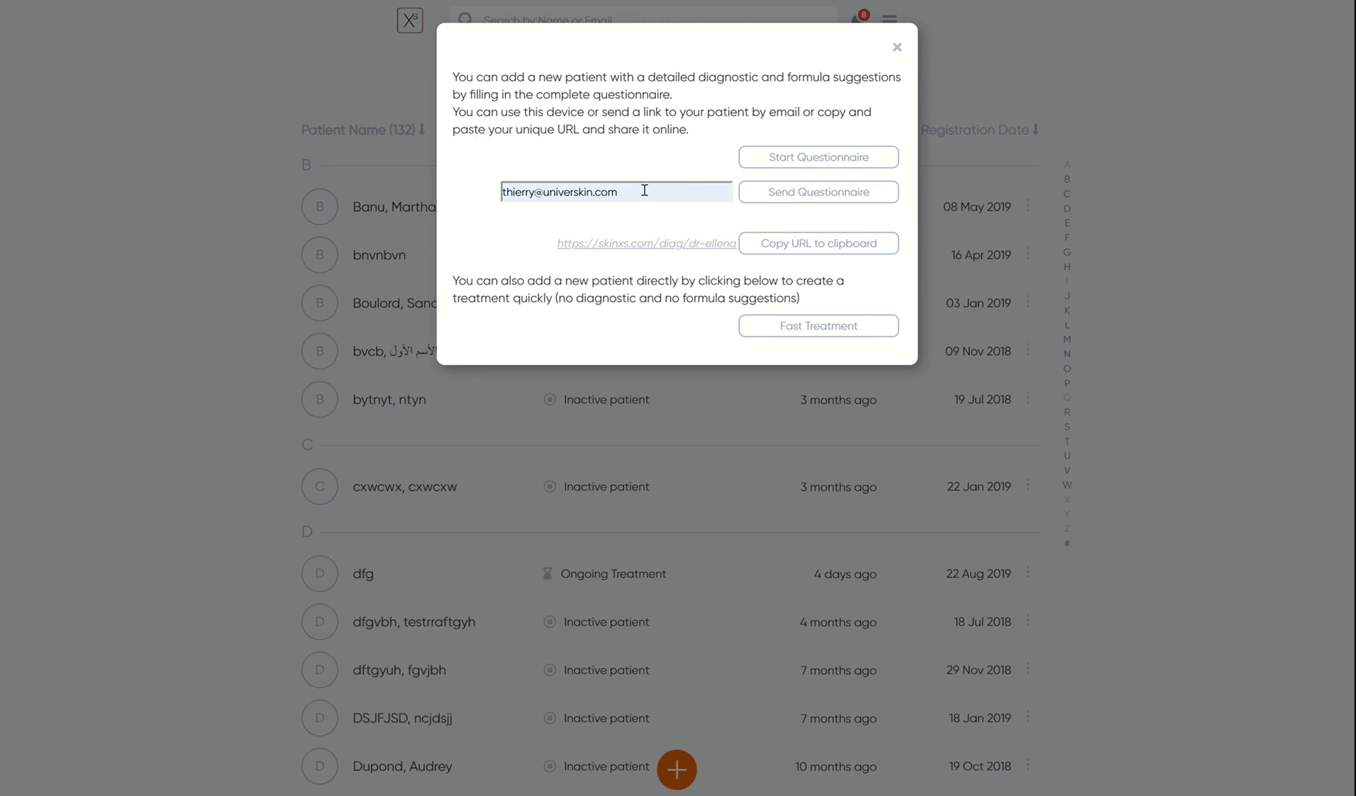
pyautogui.tripleClick(551, 188)
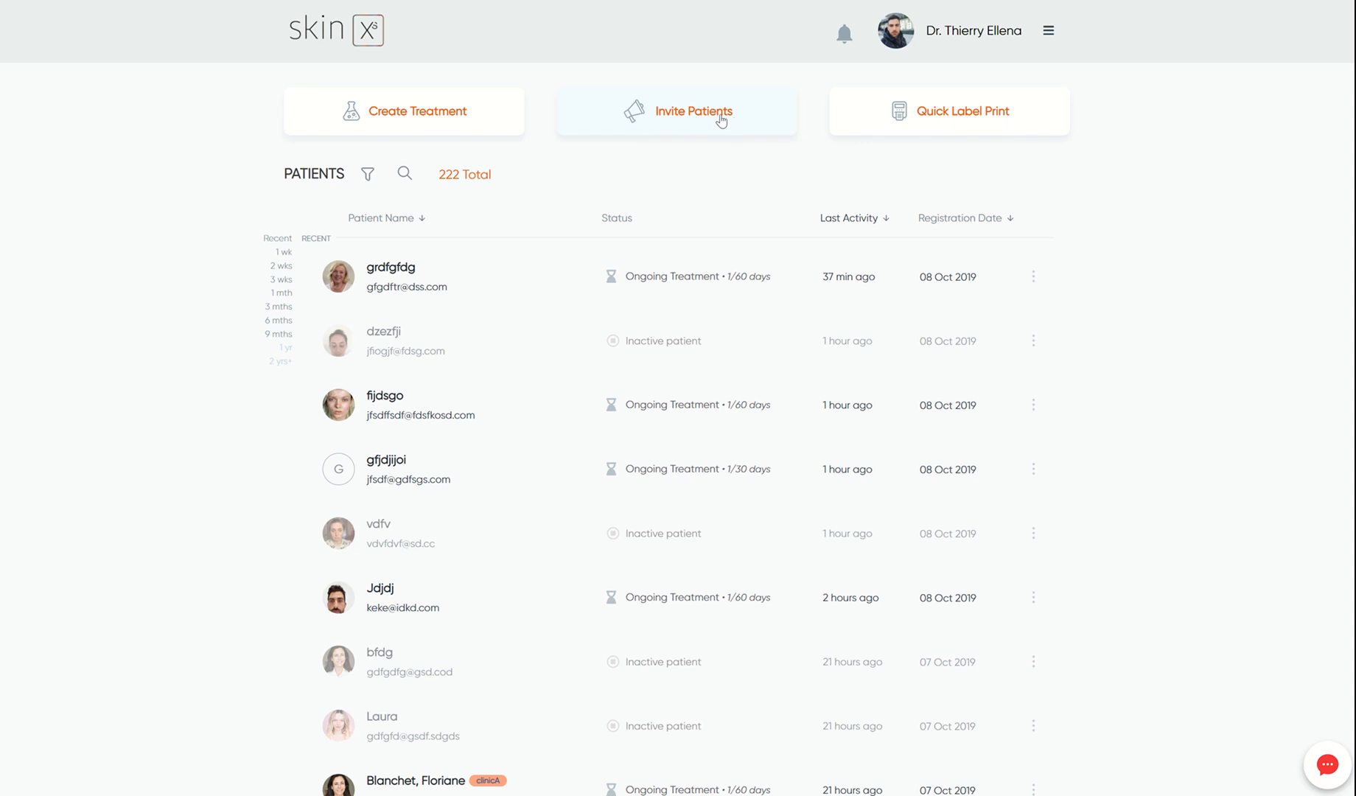
# - Start an email invitation, add two recipient e-mail addresses, and select the subject line
pyautogui.click(722, 122)
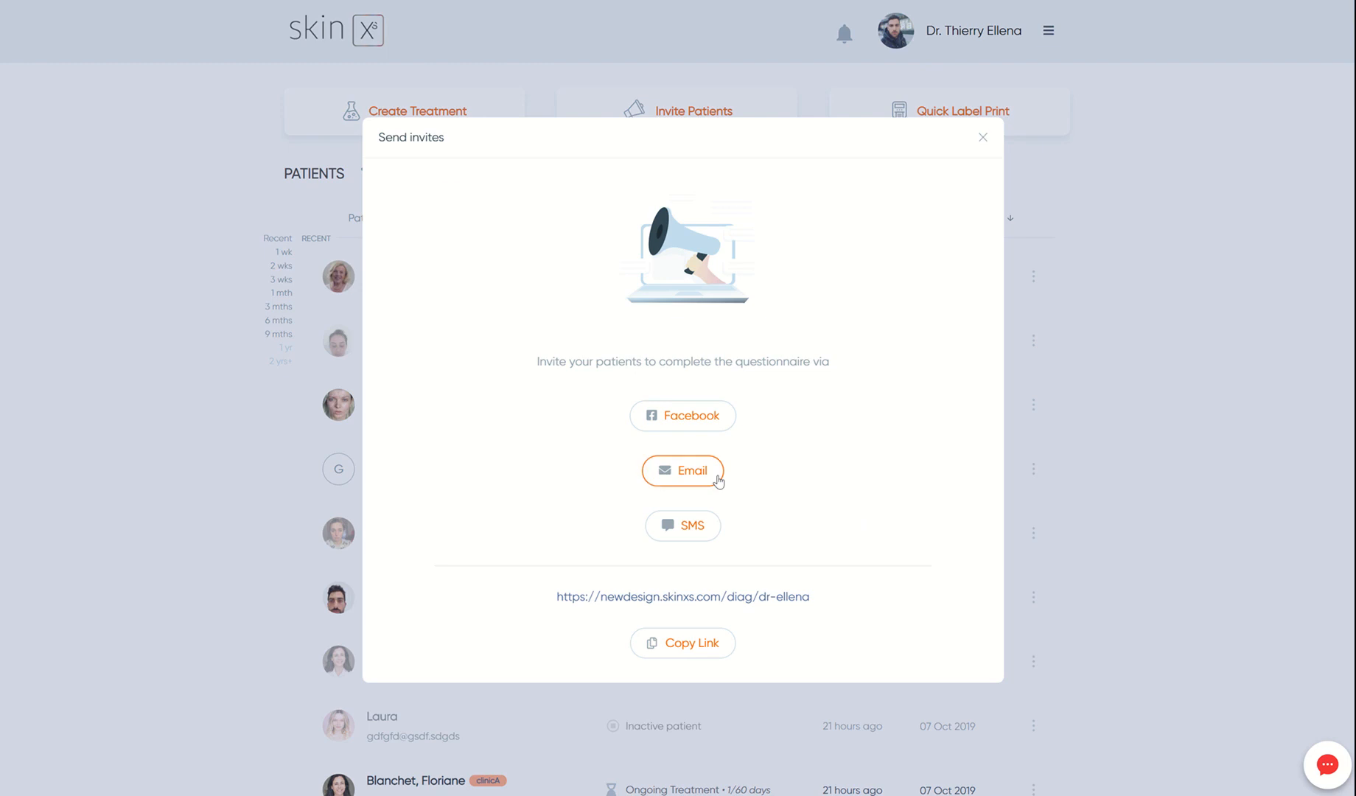
pyautogui.click(718, 477)
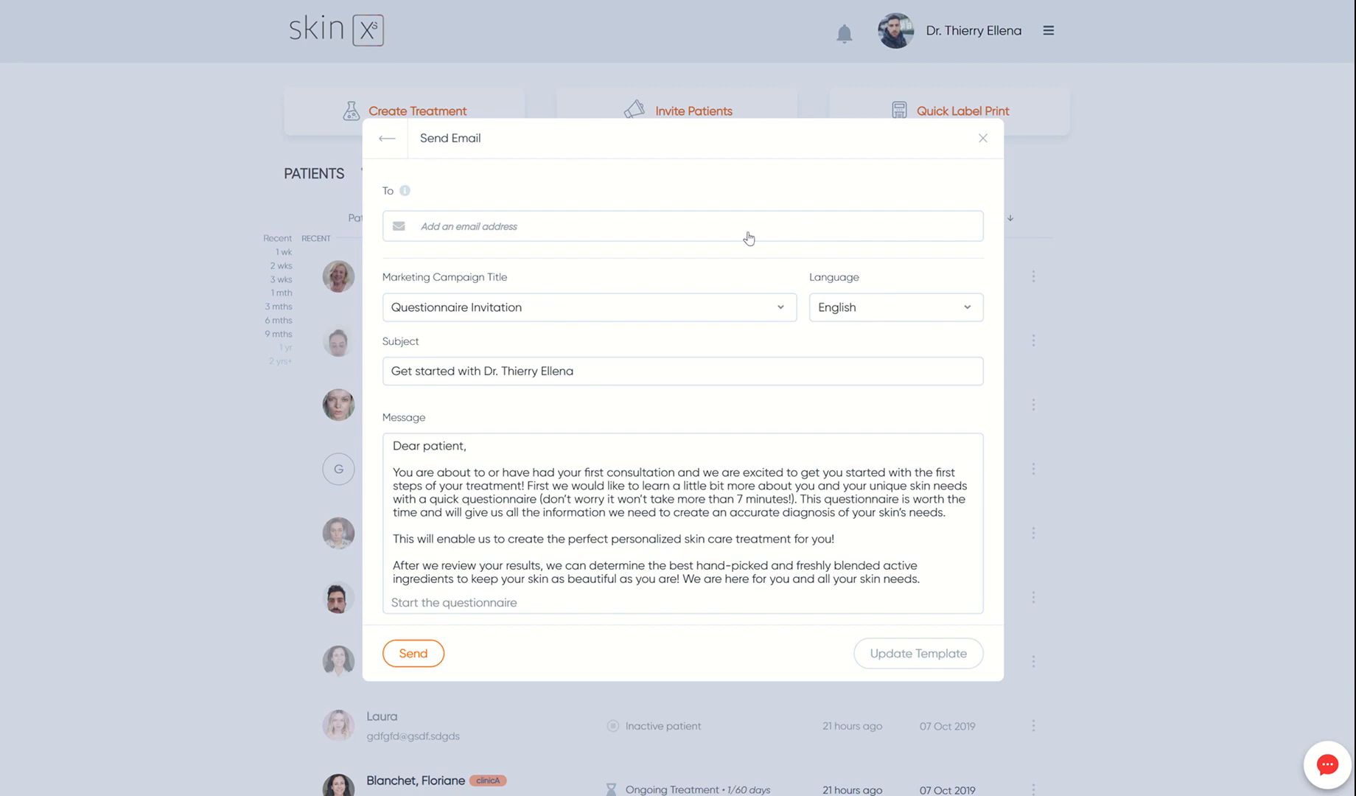
pyautogui.click(661, 235)
pyautogui.press('Return')
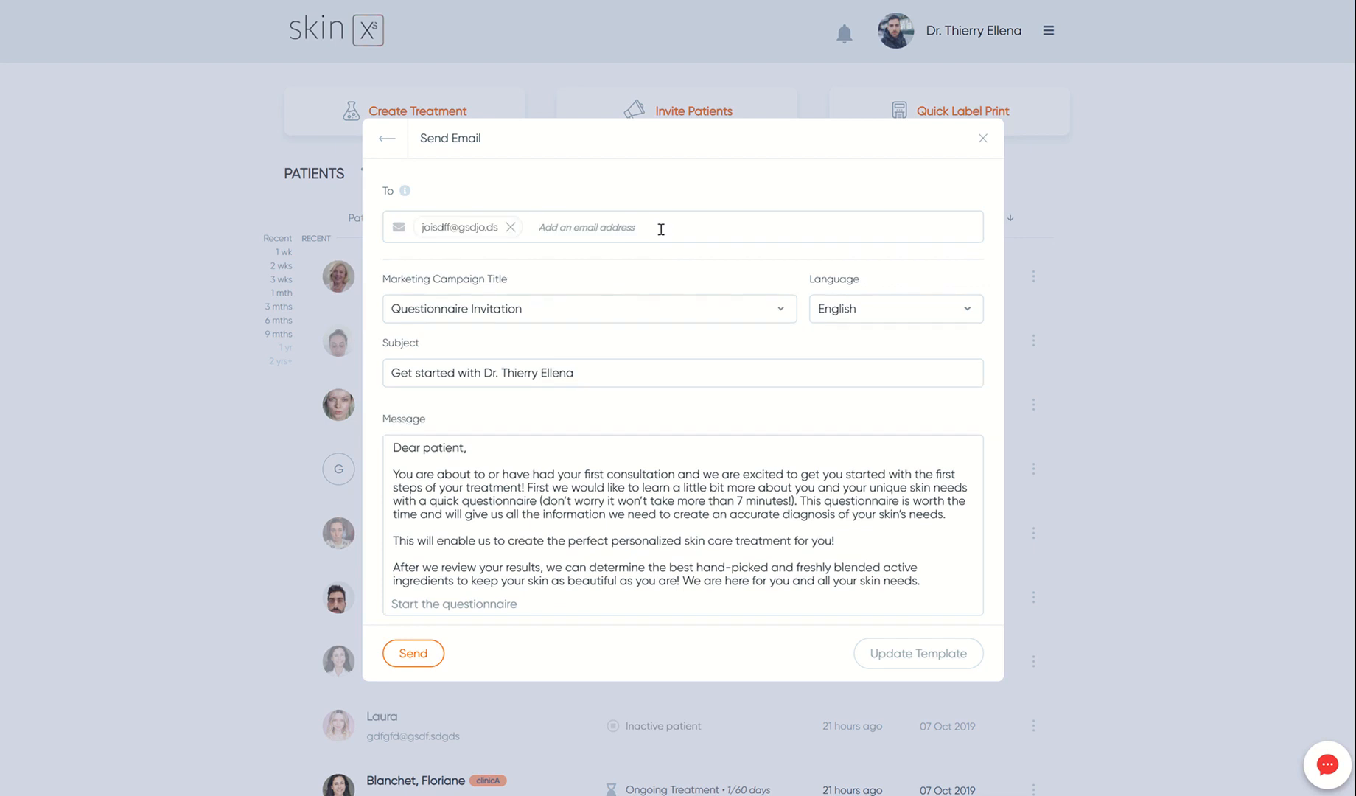
pyautogui.press('Return')
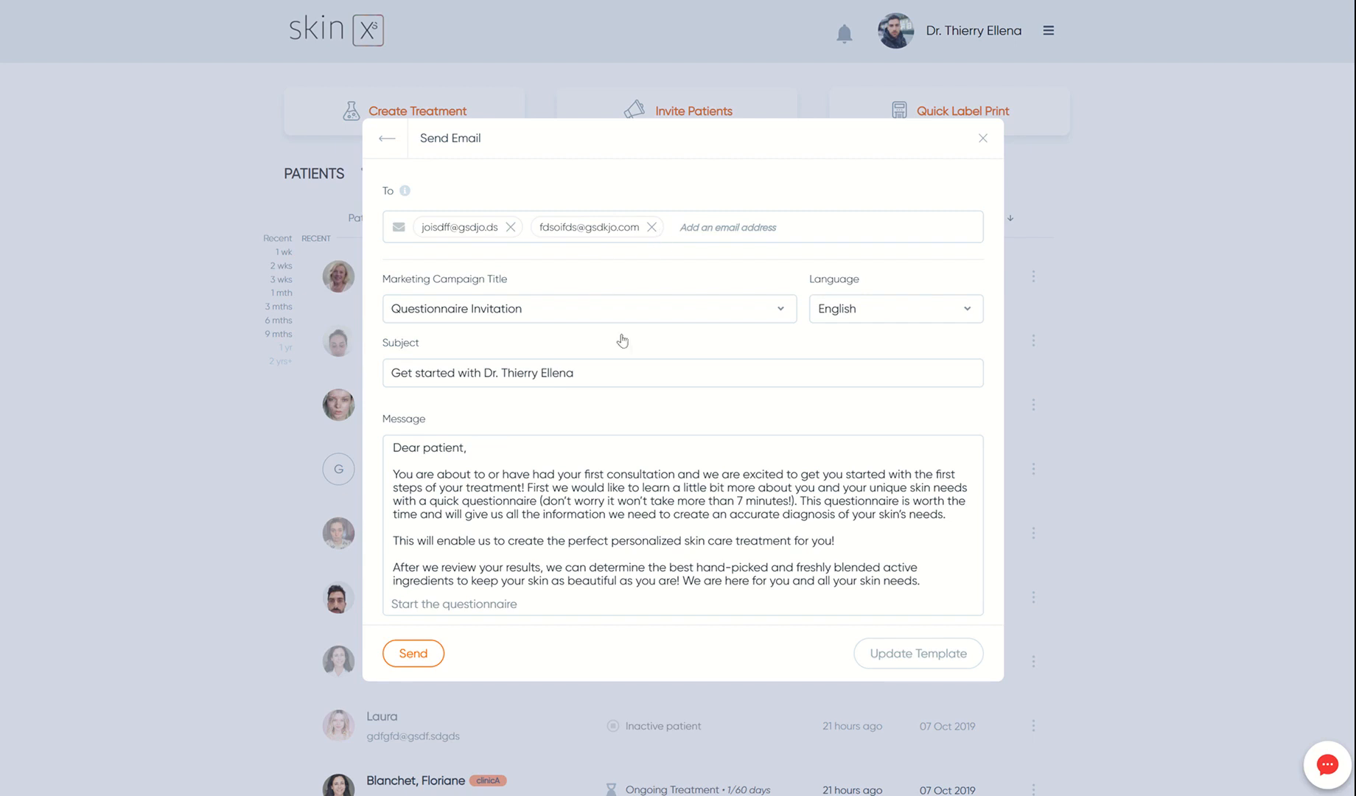
pyautogui.moveTo(392, 372); pyautogui.dragTo(638, 368)
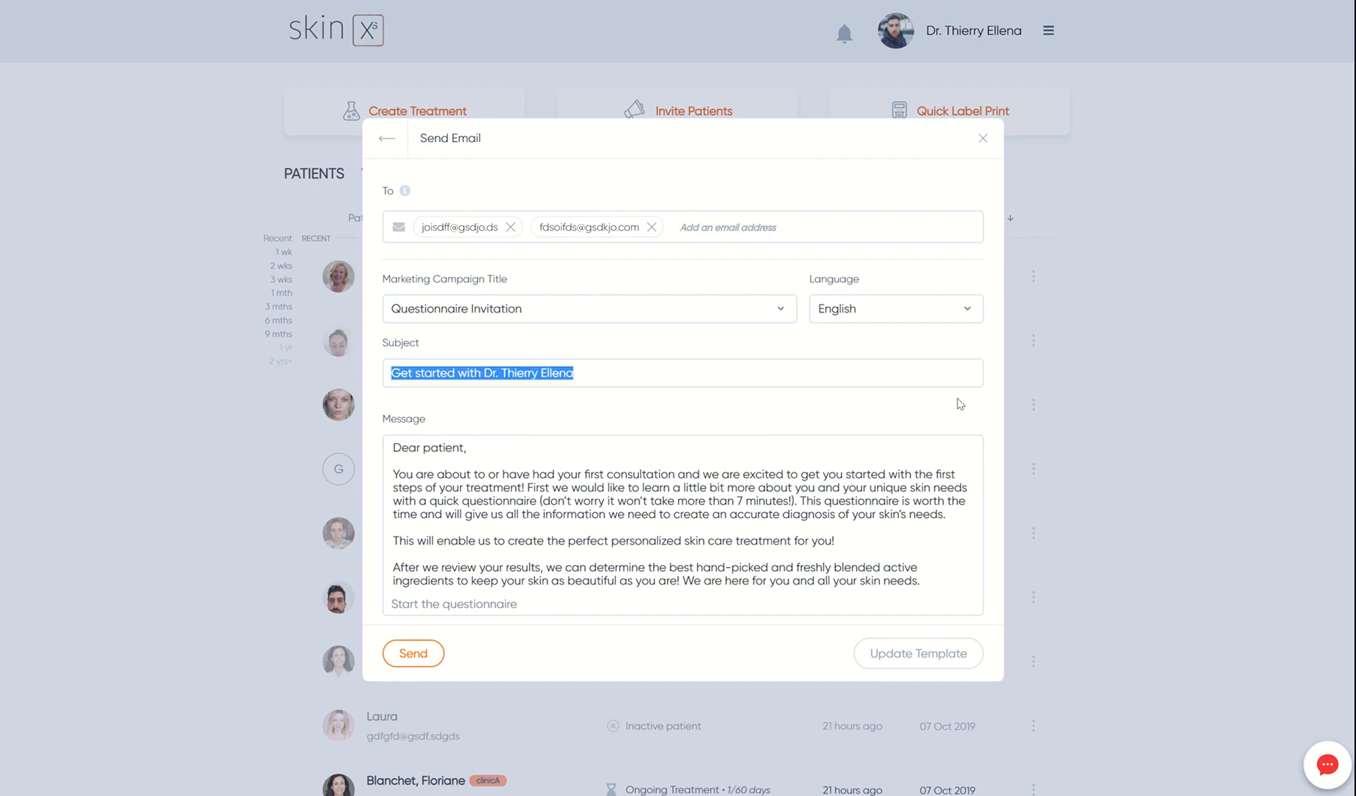
# - Preview the Français template, switch back to English, and append 'jfisdjf fsdg ojgog odsfj' after 'treatment for you!'
pyautogui.click(903, 318)
pyautogui.click(857, 366)
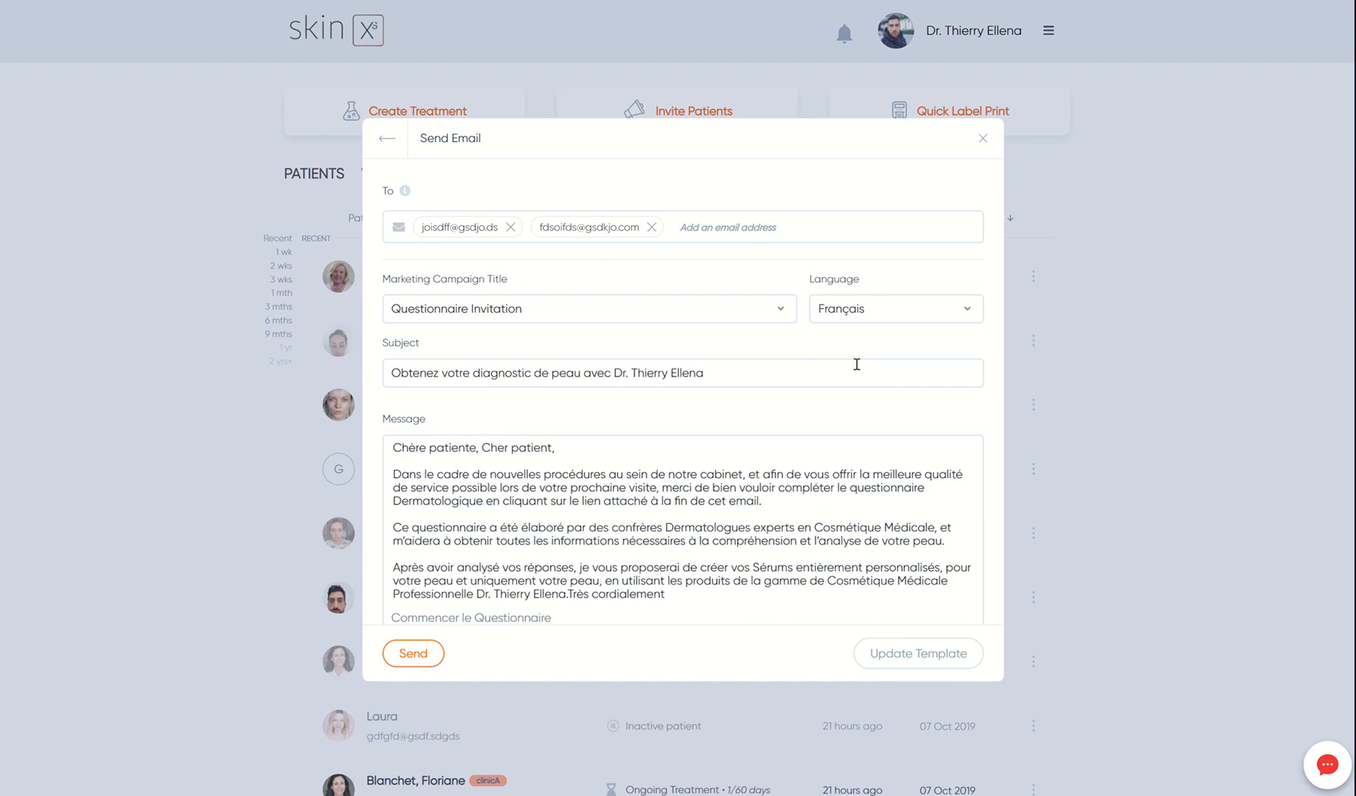
pyautogui.click(867, 317)
pyautogui.click(851, 343)
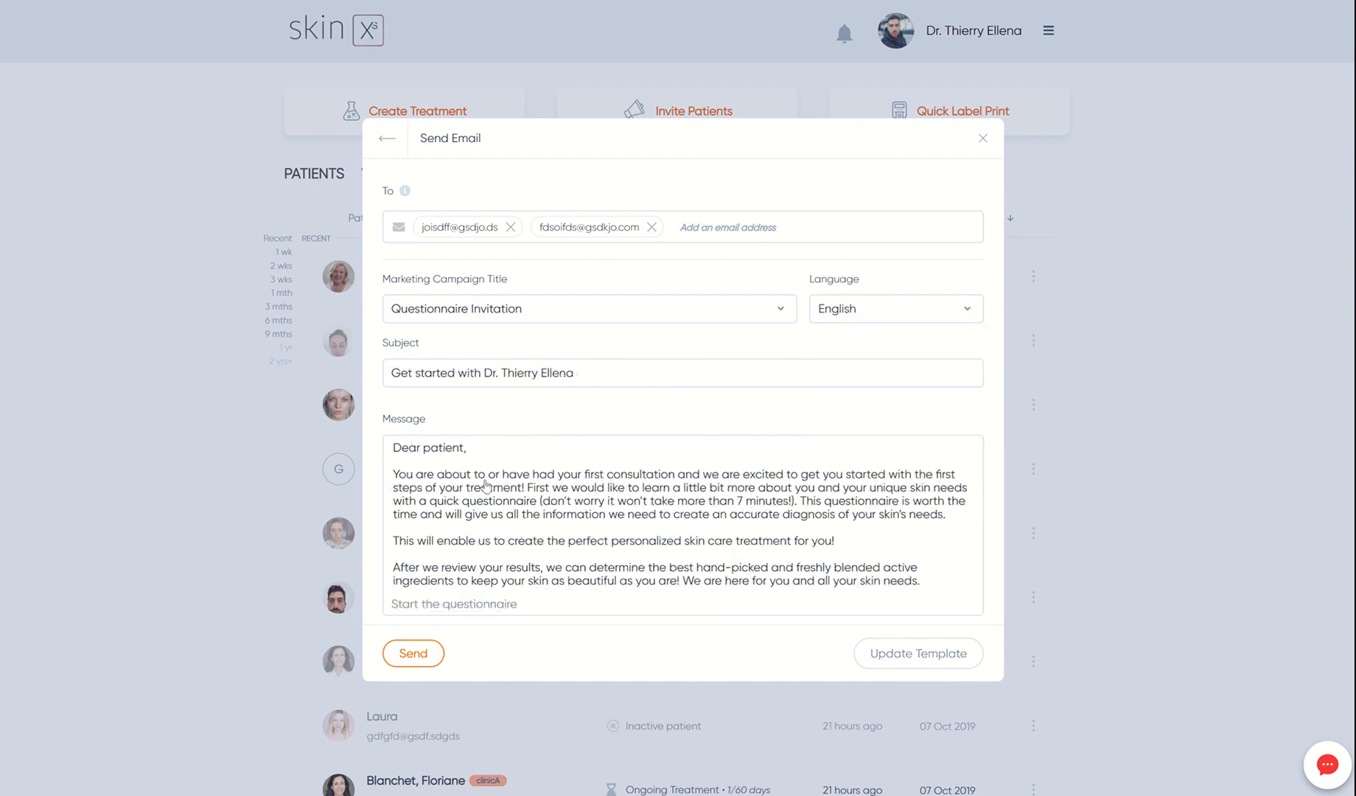
pyautogui.click(854, 544)
pyautogui.write('jfisdjf fsdg ojgog odsfj')
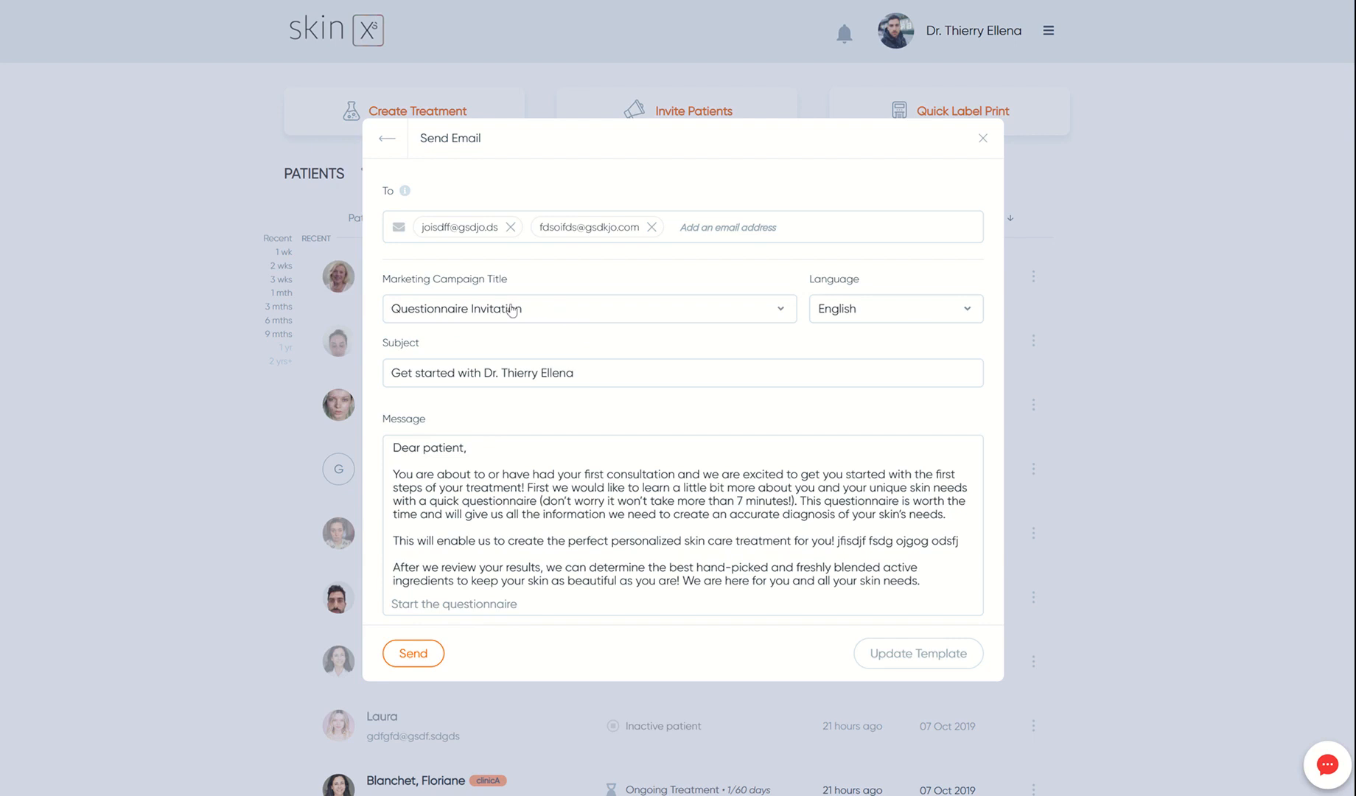
# - Load the Treat yourself campaign, switch to 'Spring: Spring has sprung!', and check the Language list
pyautogui.click(506, 310)
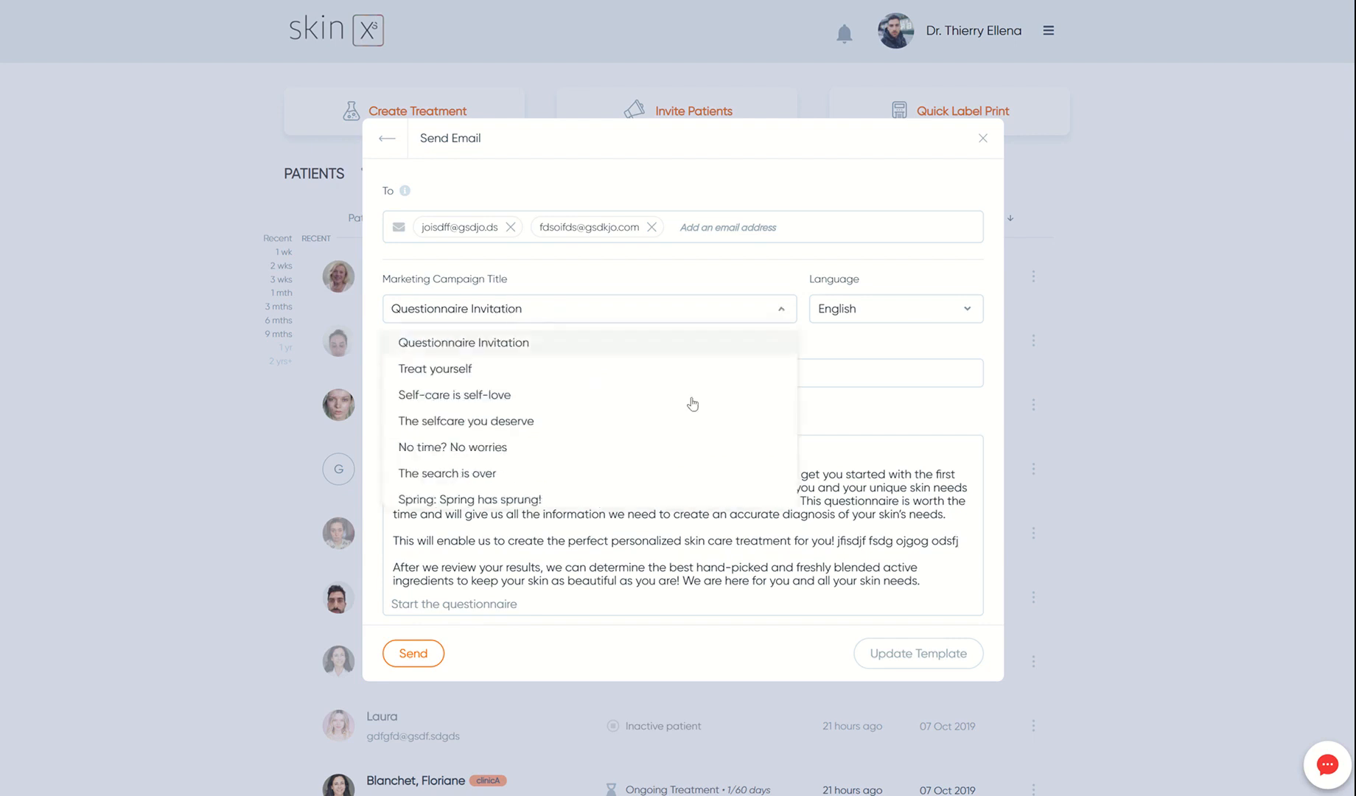
pyautogui.scroll(-2, 646, 359)
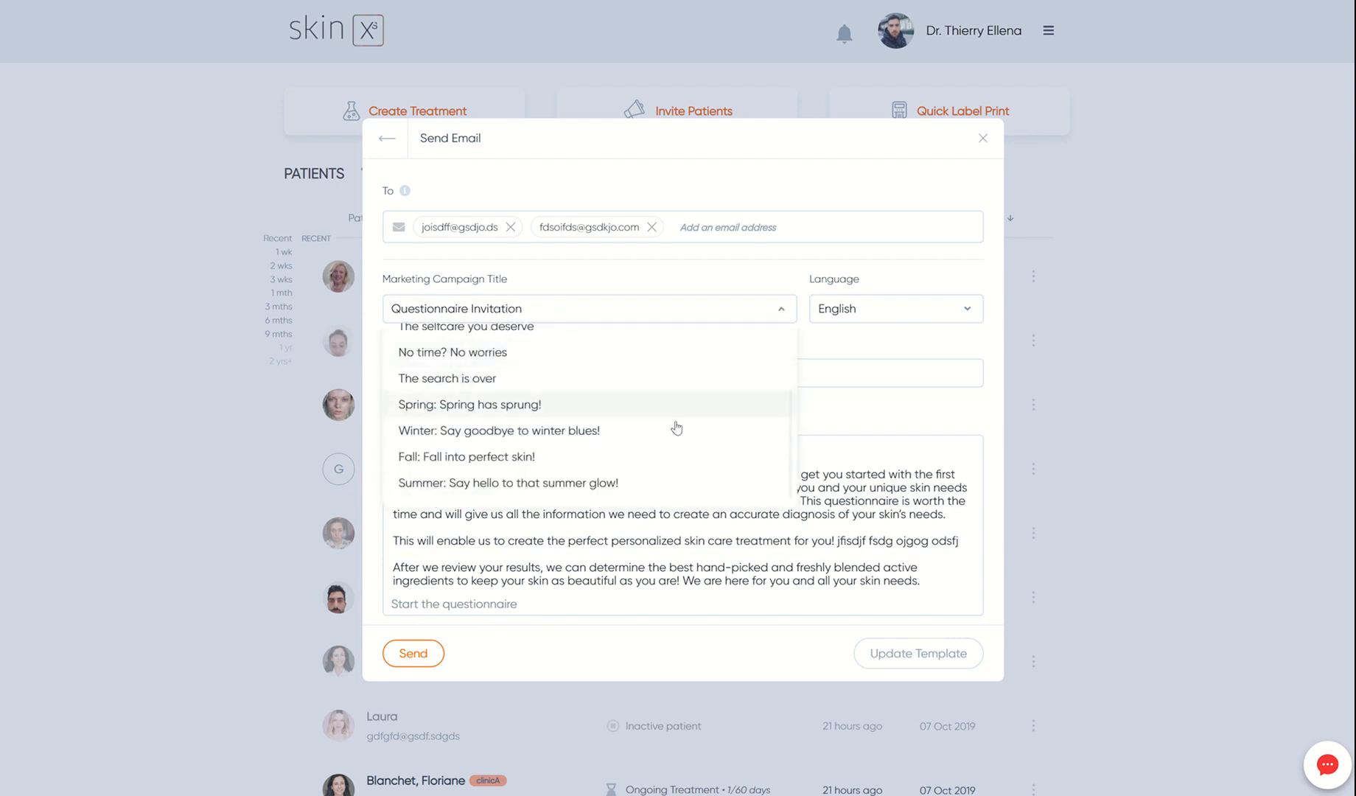
pyautogui.scroll(2, 681, 448)
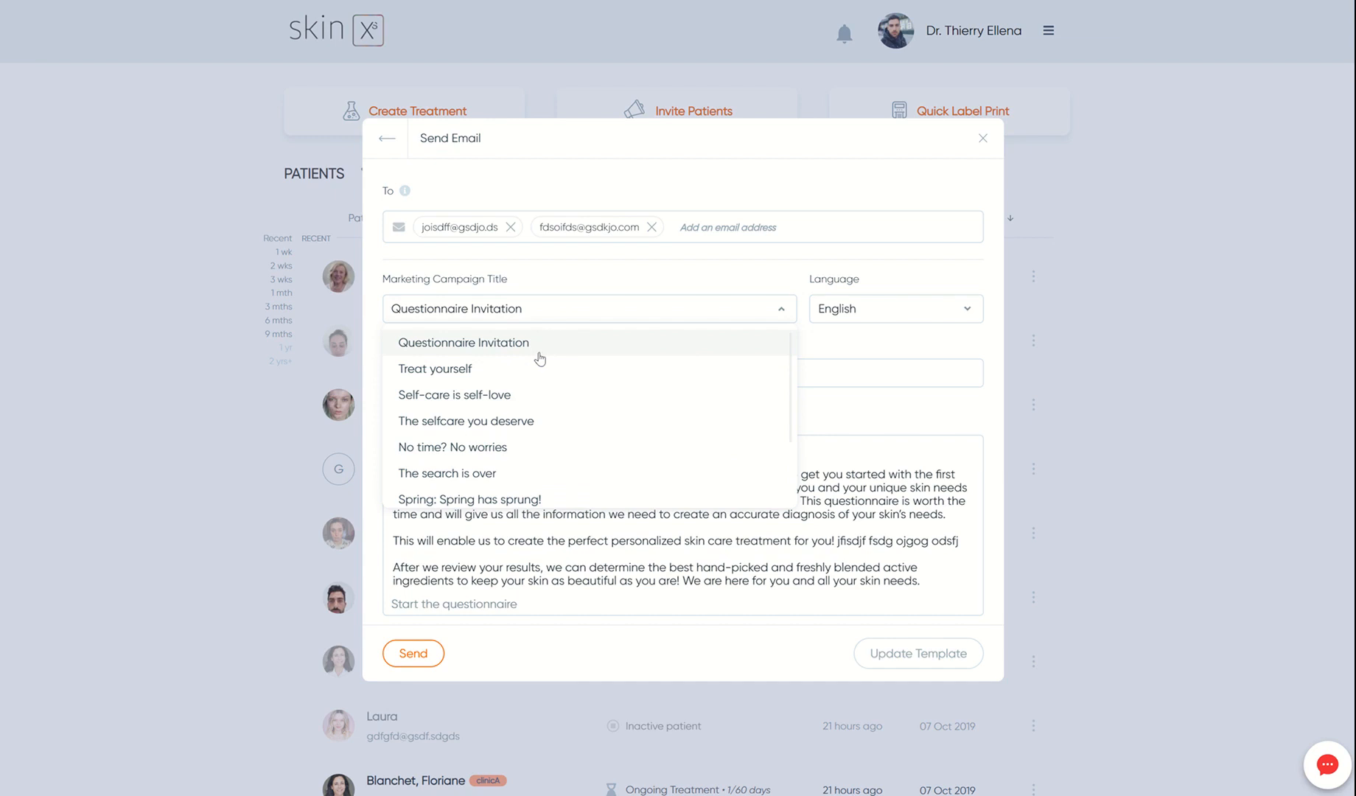
pyautogui.click(454, 370)
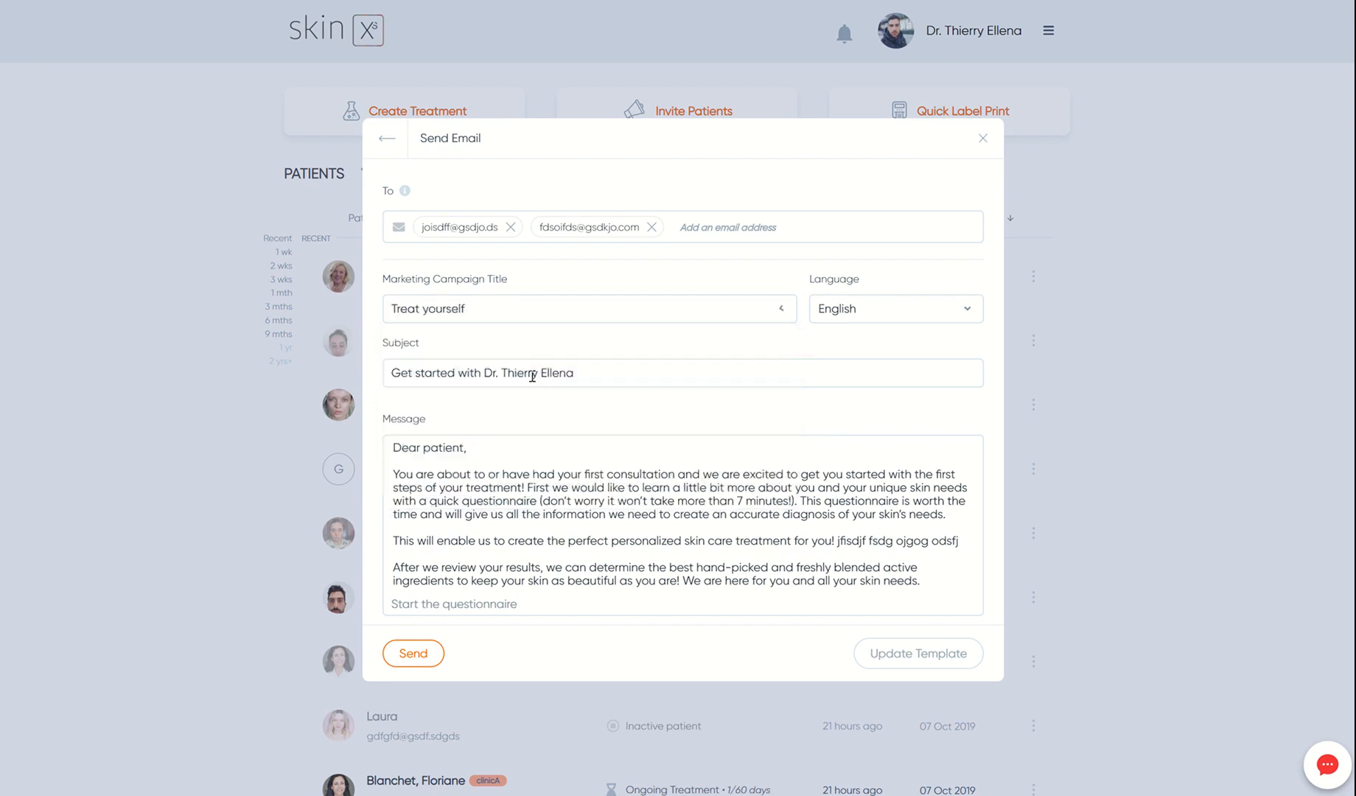
pyautogui.click(527, 317)
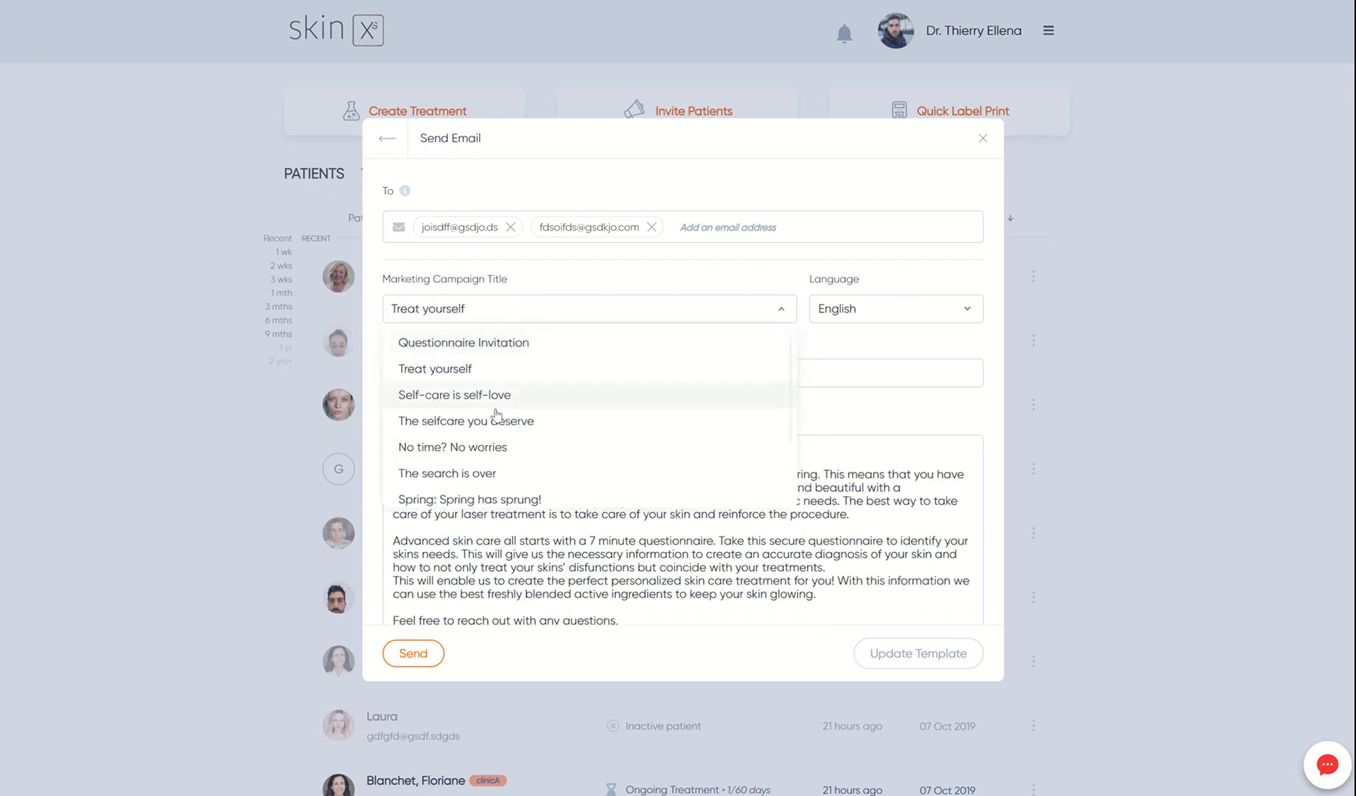
pyautogui.click(477, 501)
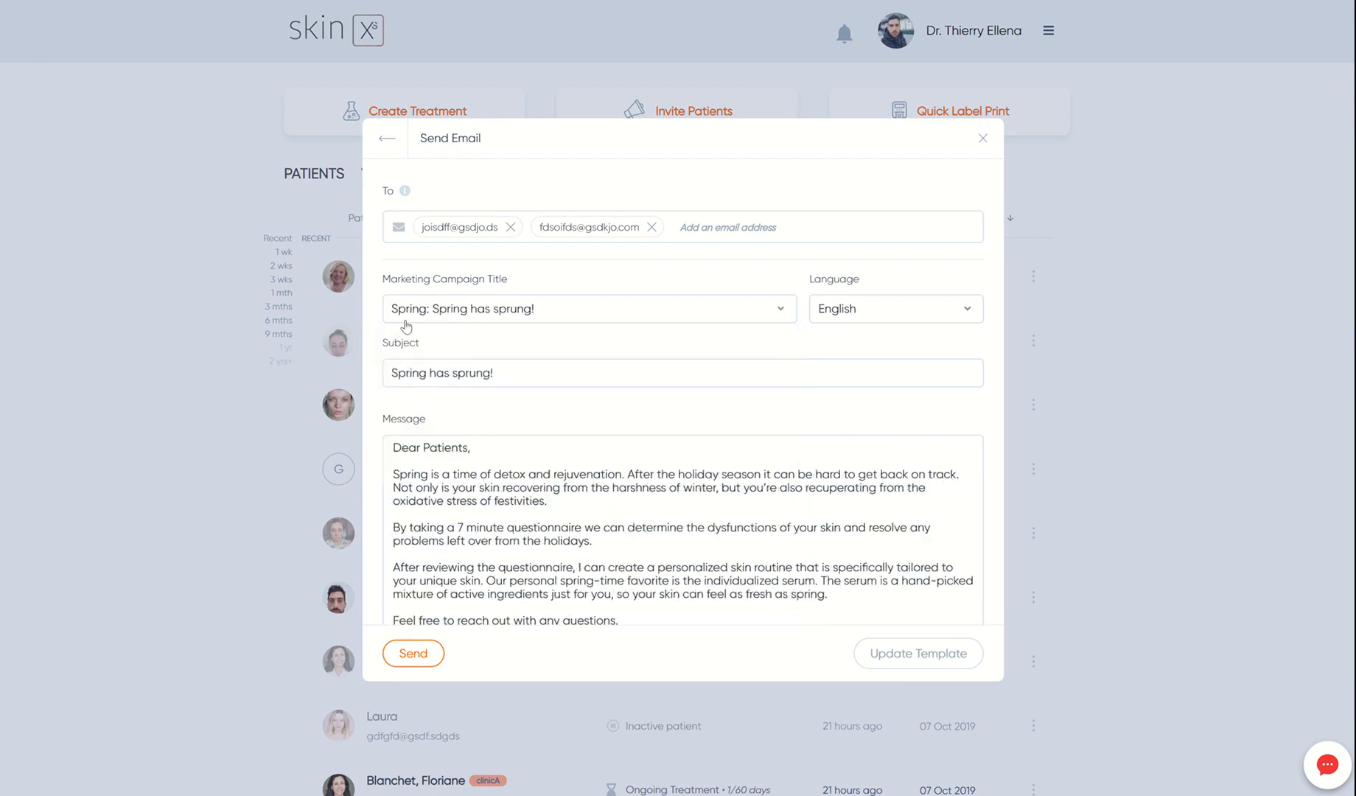
pyautogui.scroll(-2, 565, 472)
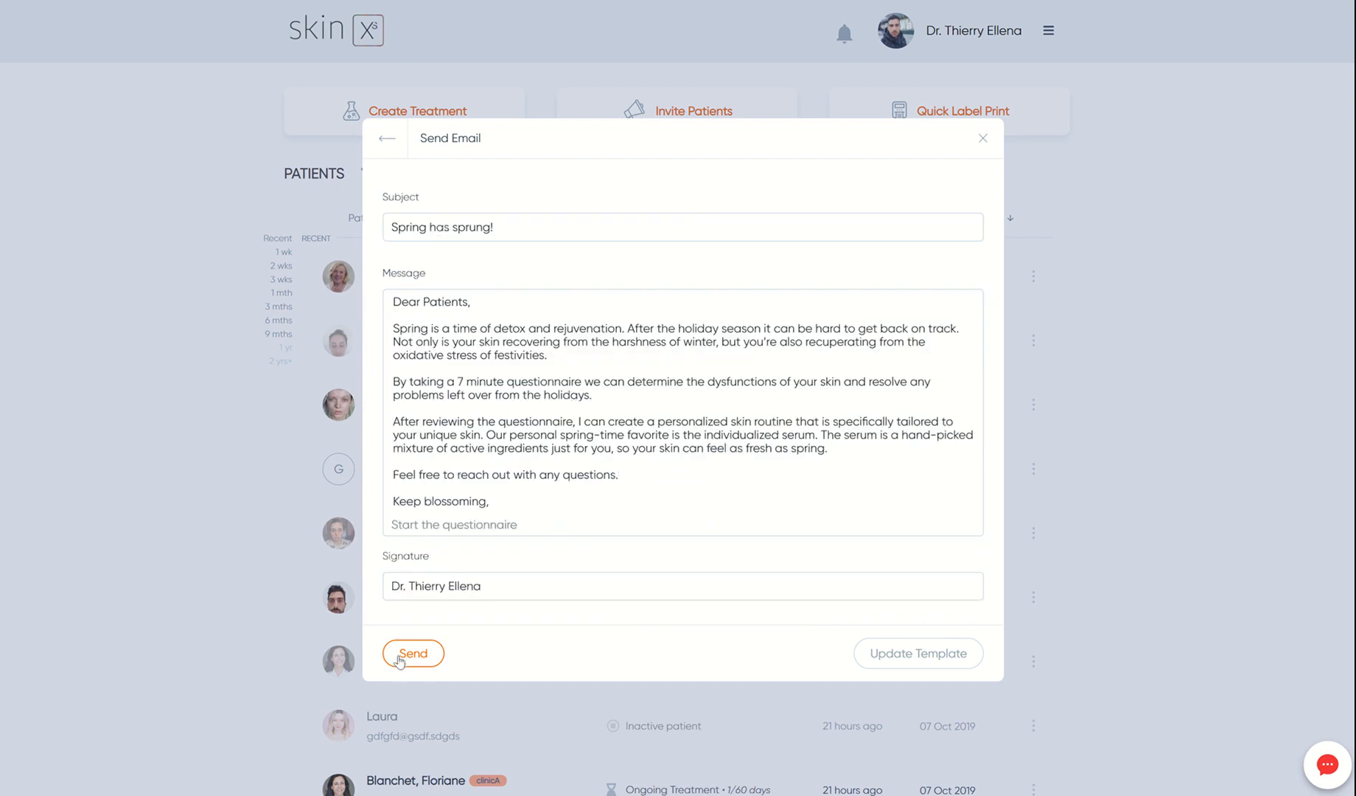
pyautogui.scroll(2, 593, 581)
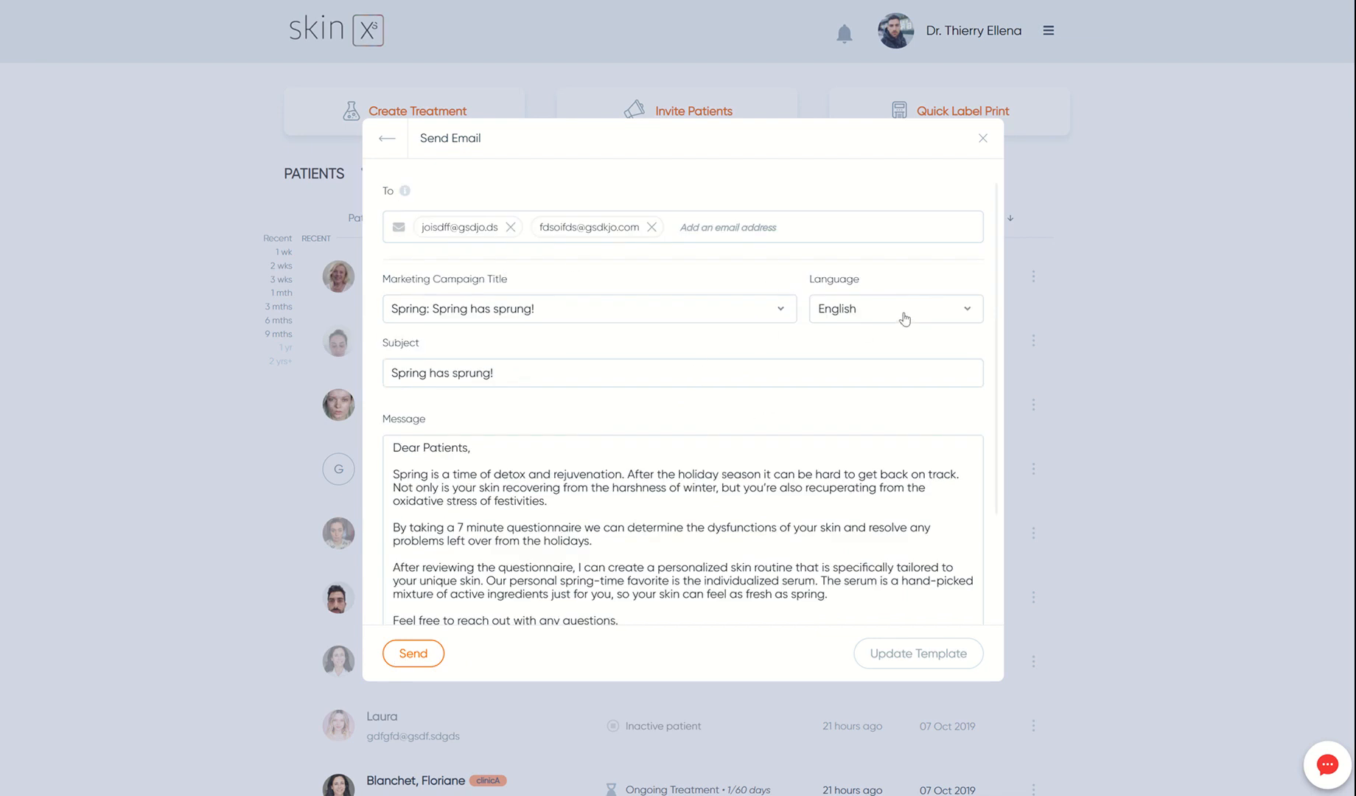
pyautogui.click(904, 319)
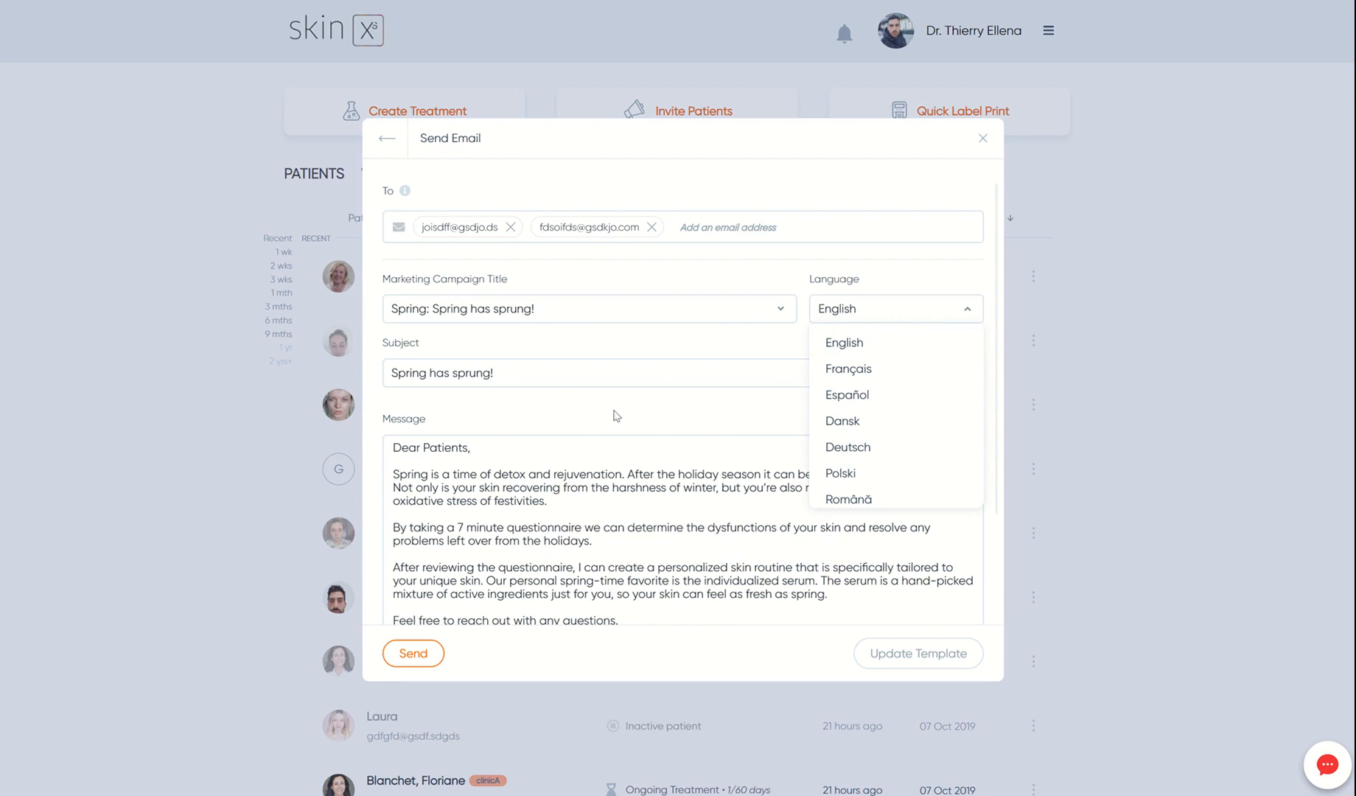
# - Switch to a text-message invitation and add a first recipient phone number
pyautogui.click(386, 143)
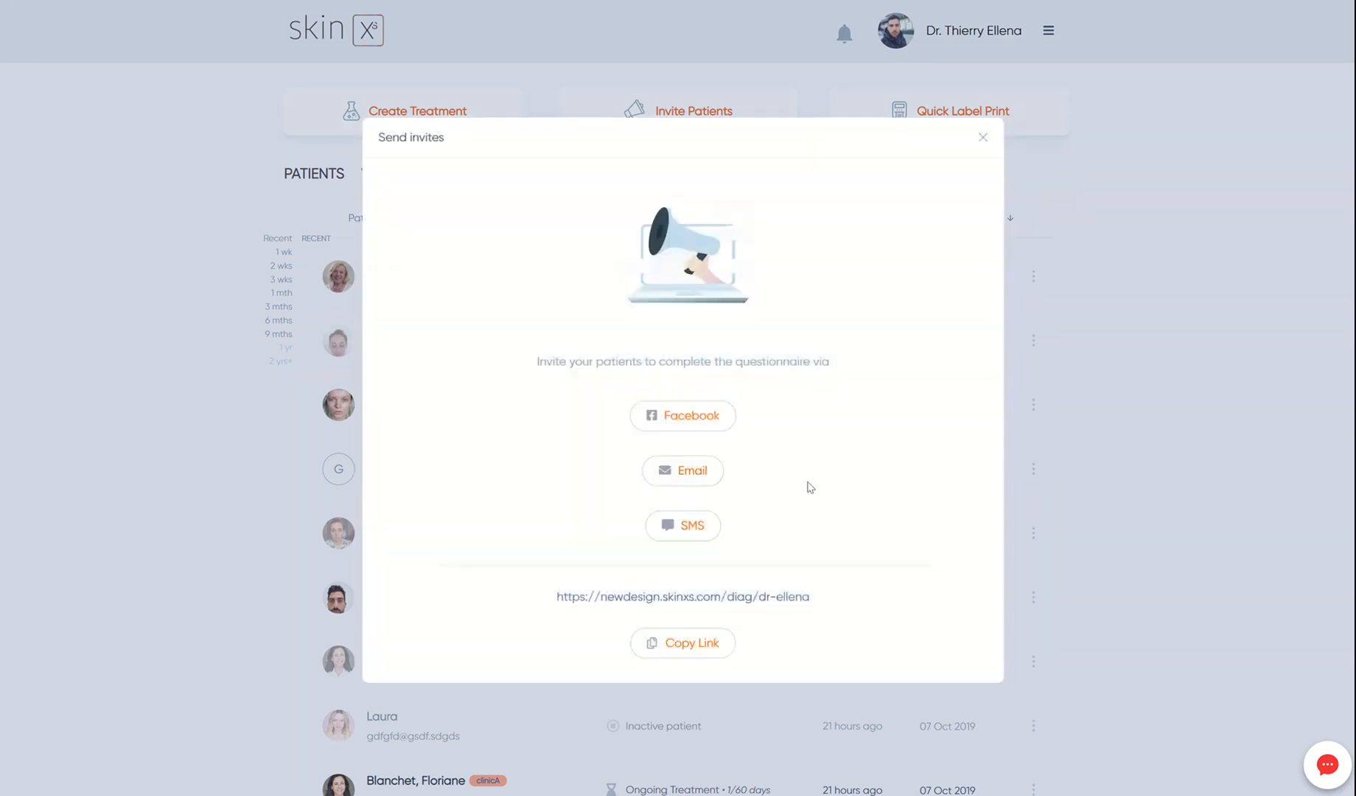
pyautogui.click(704, 530)
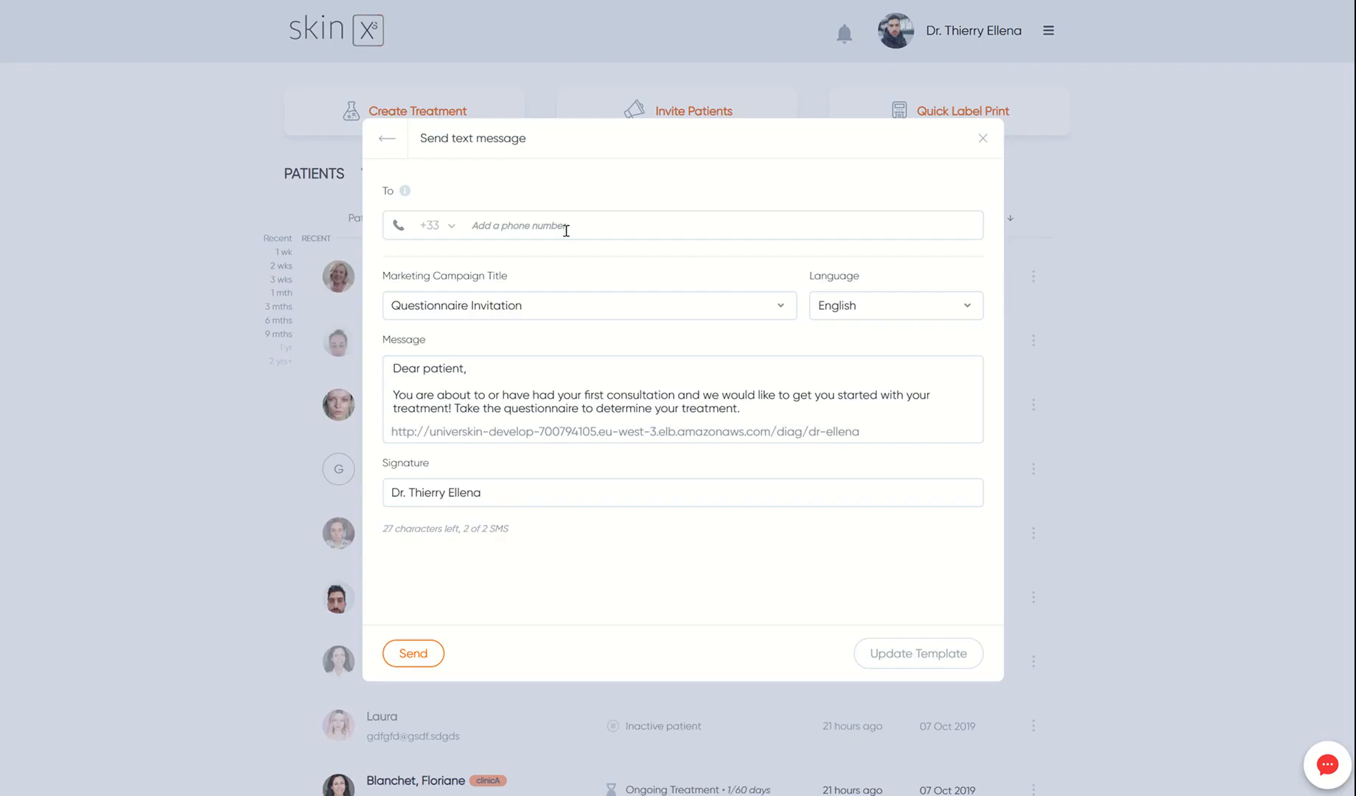
pyautogui.click(486, 227)
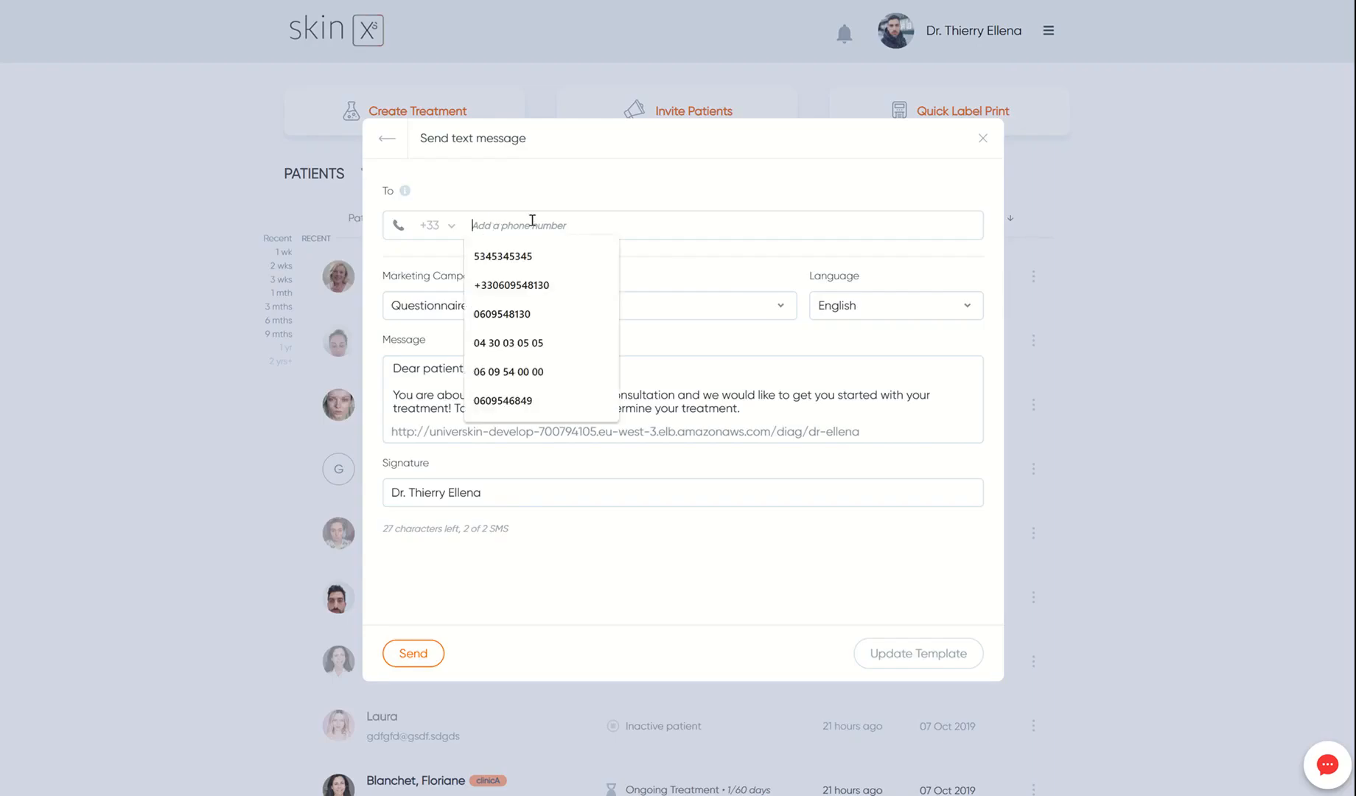
pyautogui.write('50345345')
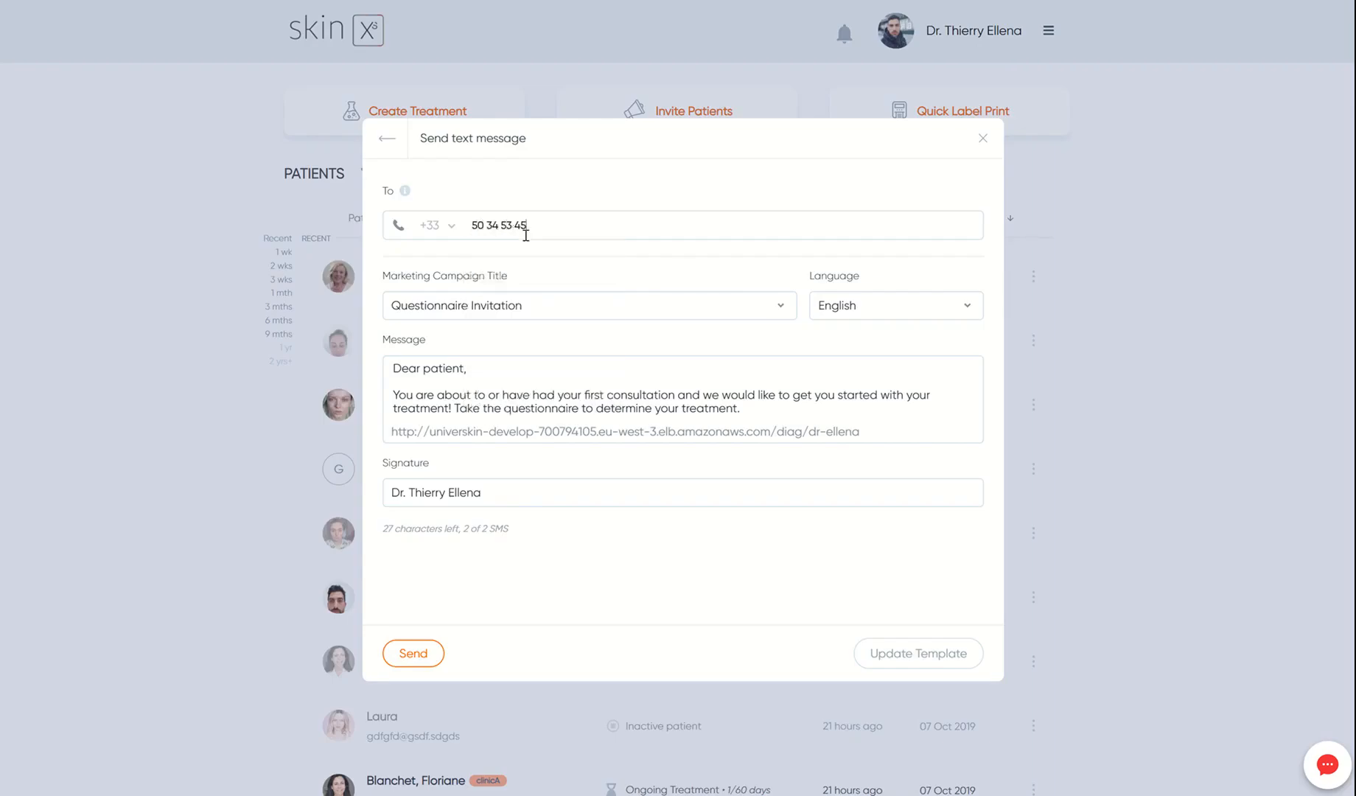
pyautogui.press('Return')
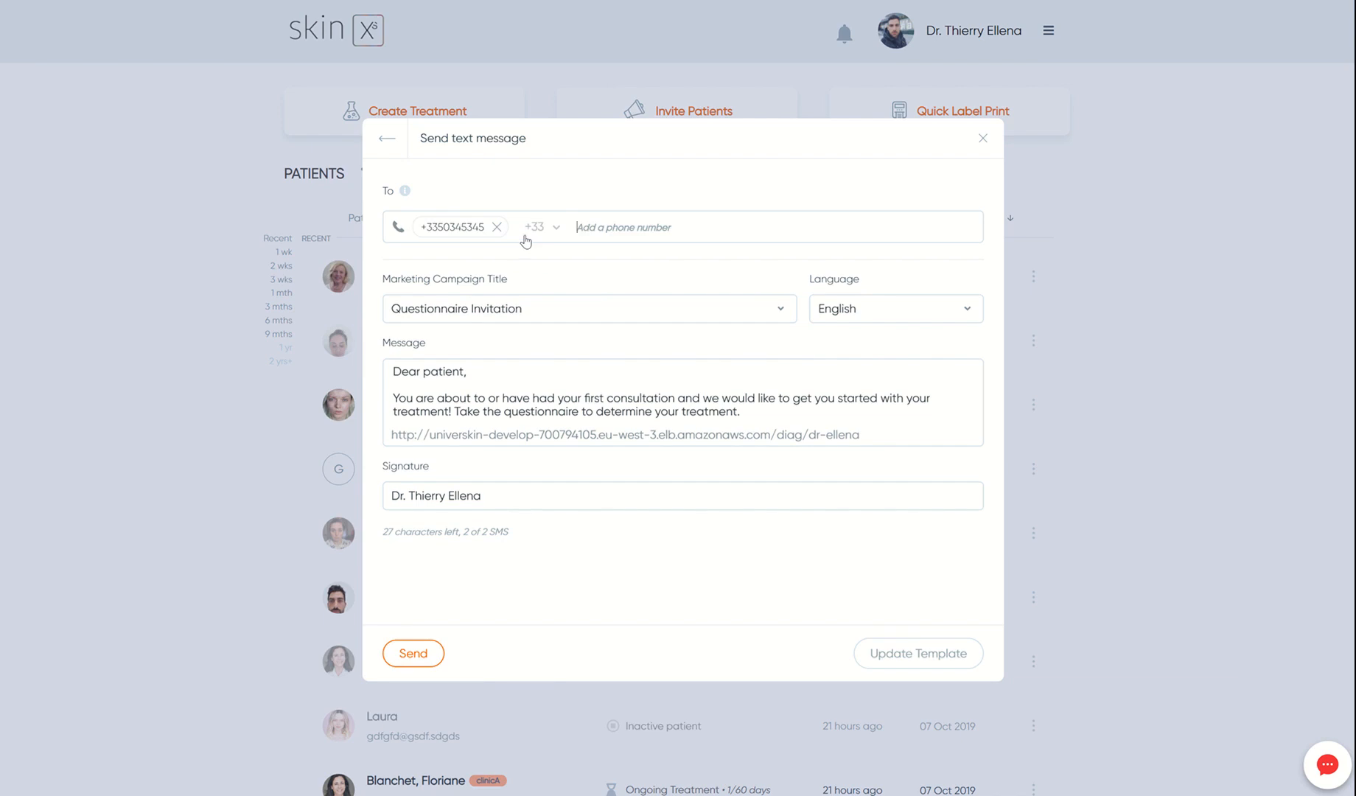
# - Add a second recipient phone number using Albania's +355 country code
pyautogui.click(557, 233)
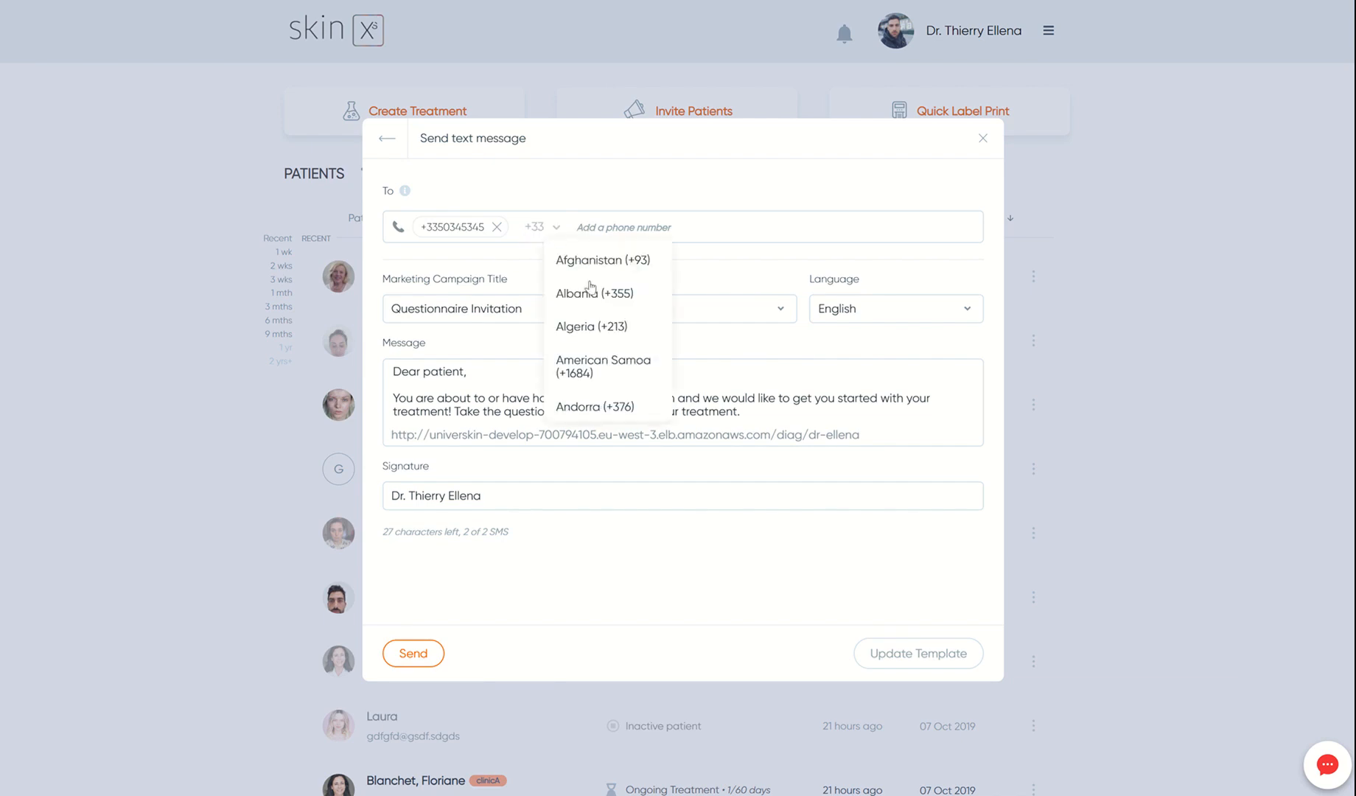
pyautogui.click(605, 298)
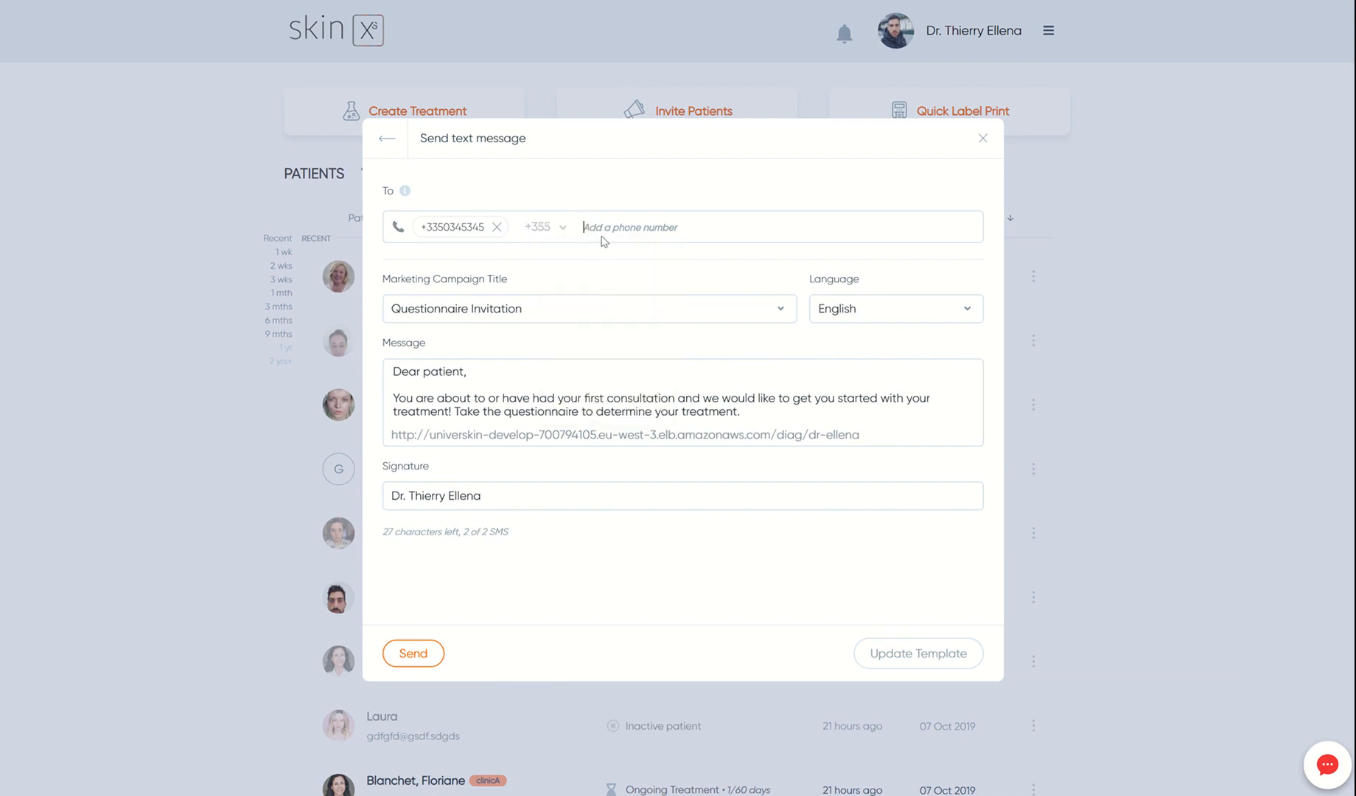
pyautogui.press('Return')
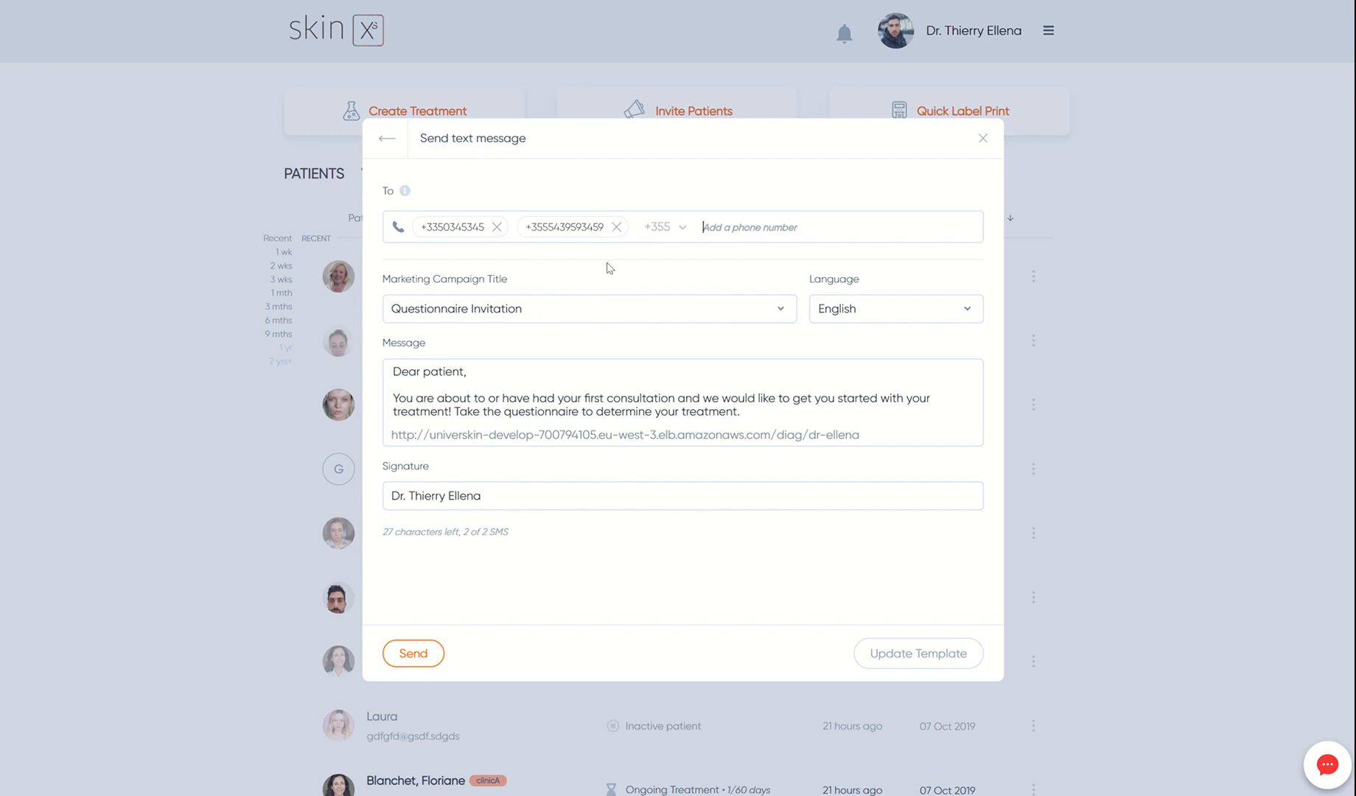
# - Choose 'The selfcare you deserve' from the Marketing Campaign Title list
pyautogui.click(530, 308)
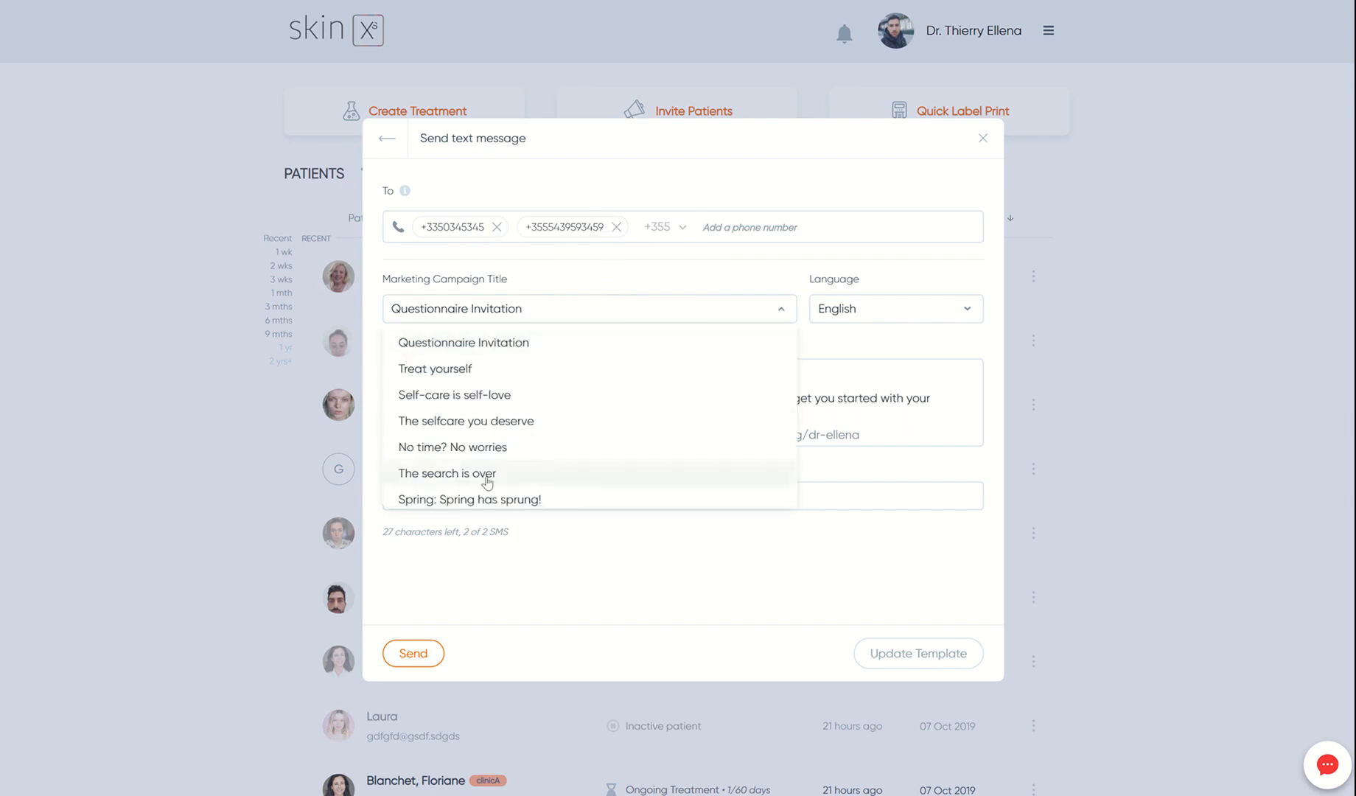
pyautogui.scroll(-3, 501, 433)
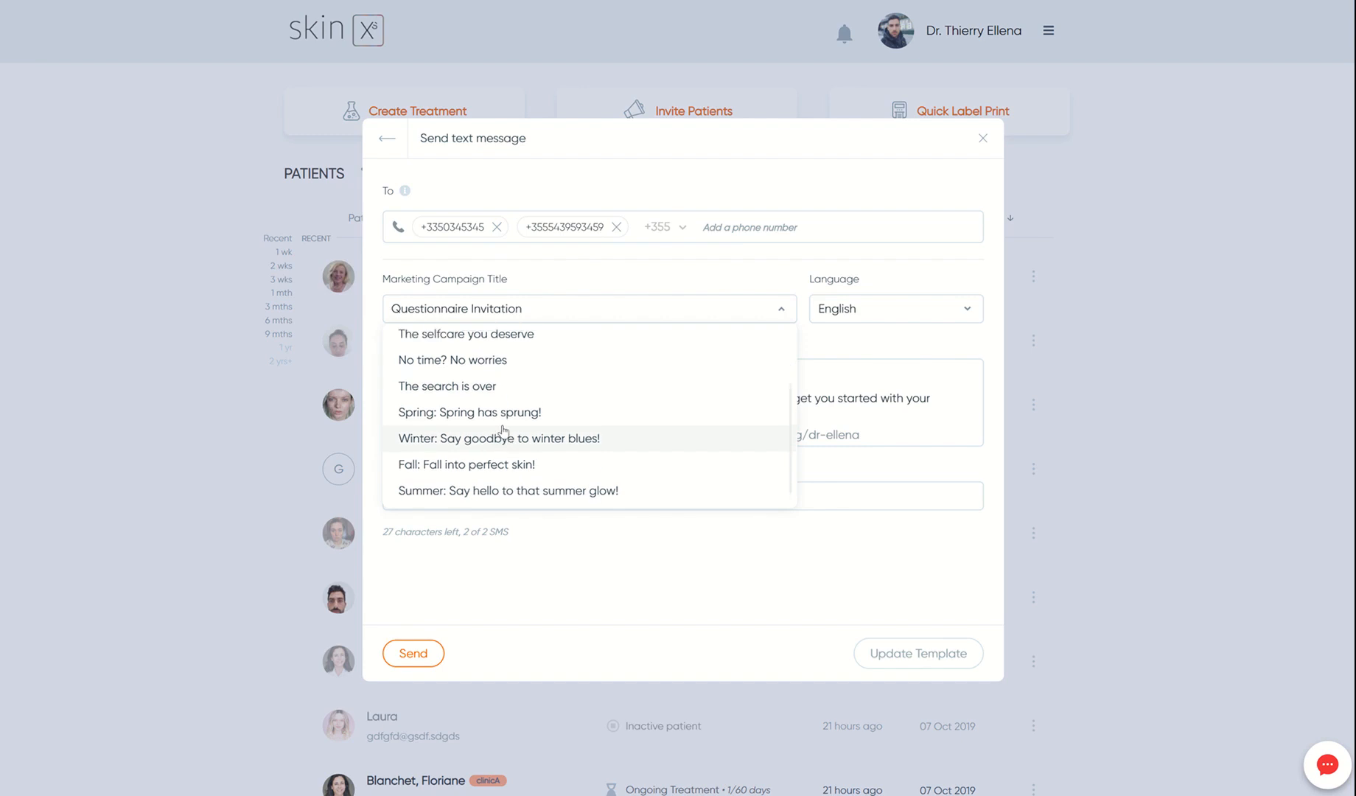
pyautogui.scroll(2, 504, 431)
pyautogui.click(501, 421)
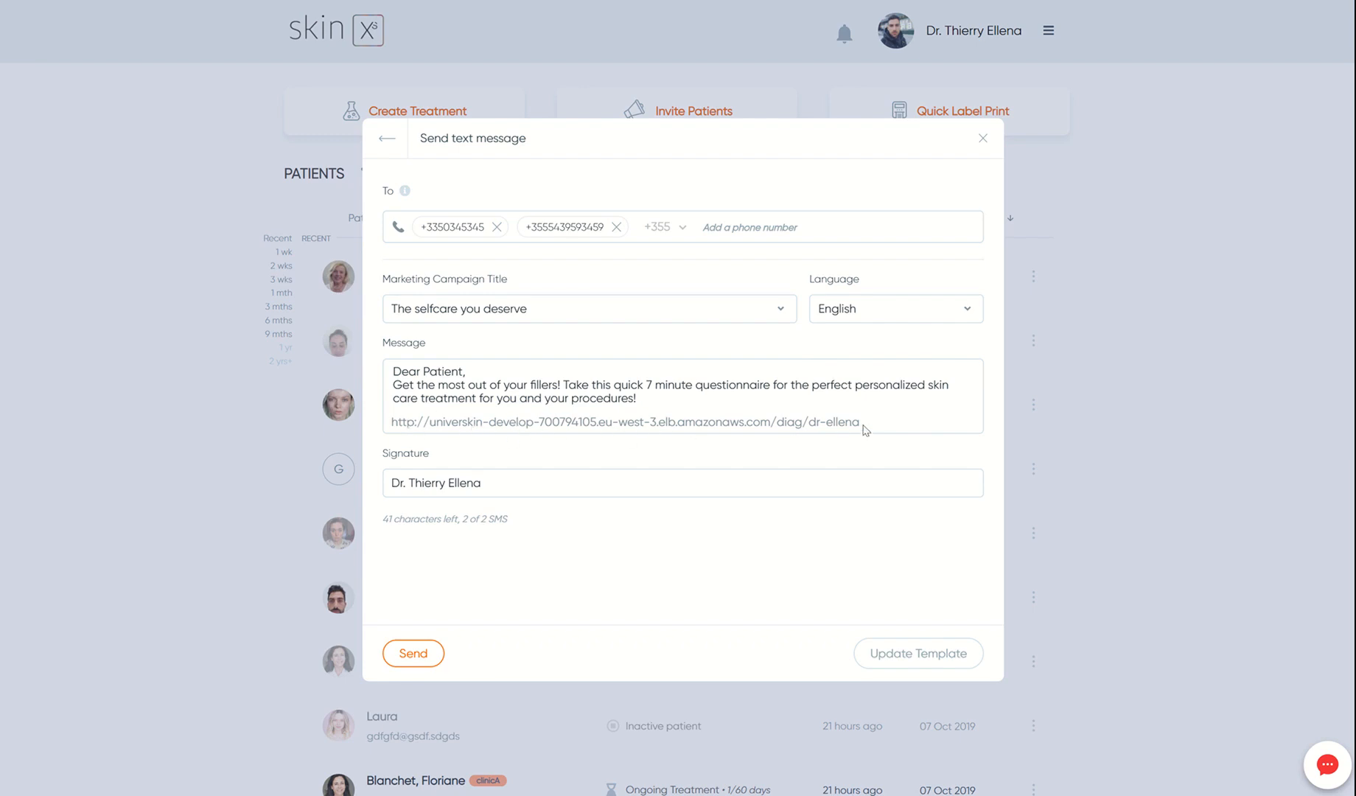
# - Pad the SMS message with extra text until 0 characters remain, then return to the invite channels
pyautogui.click(914, 295)
pyautogui.click(636, 398)
pyautogui.write('fgfdg fsifsd gidfgoi giof')
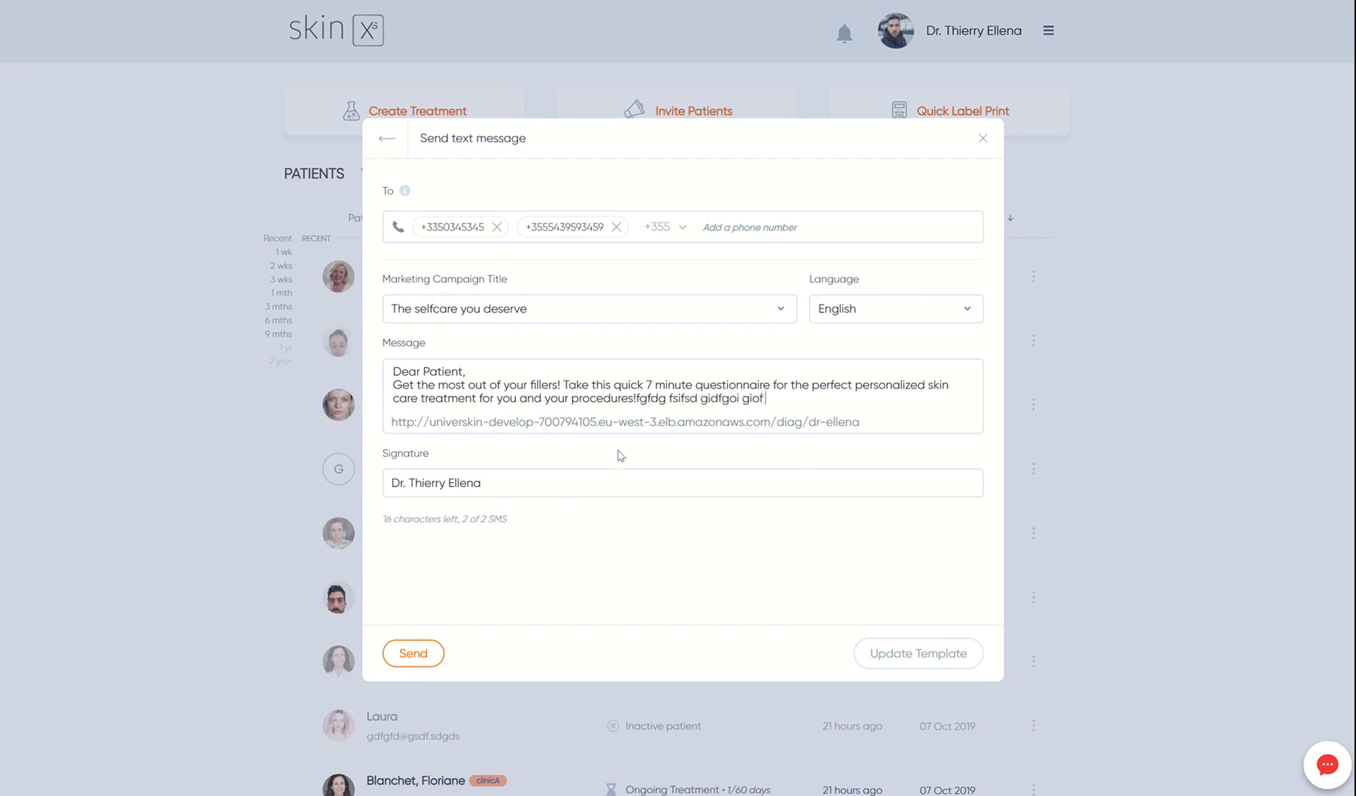
pyautogui.write(' ofgigf  gfdgfgg')
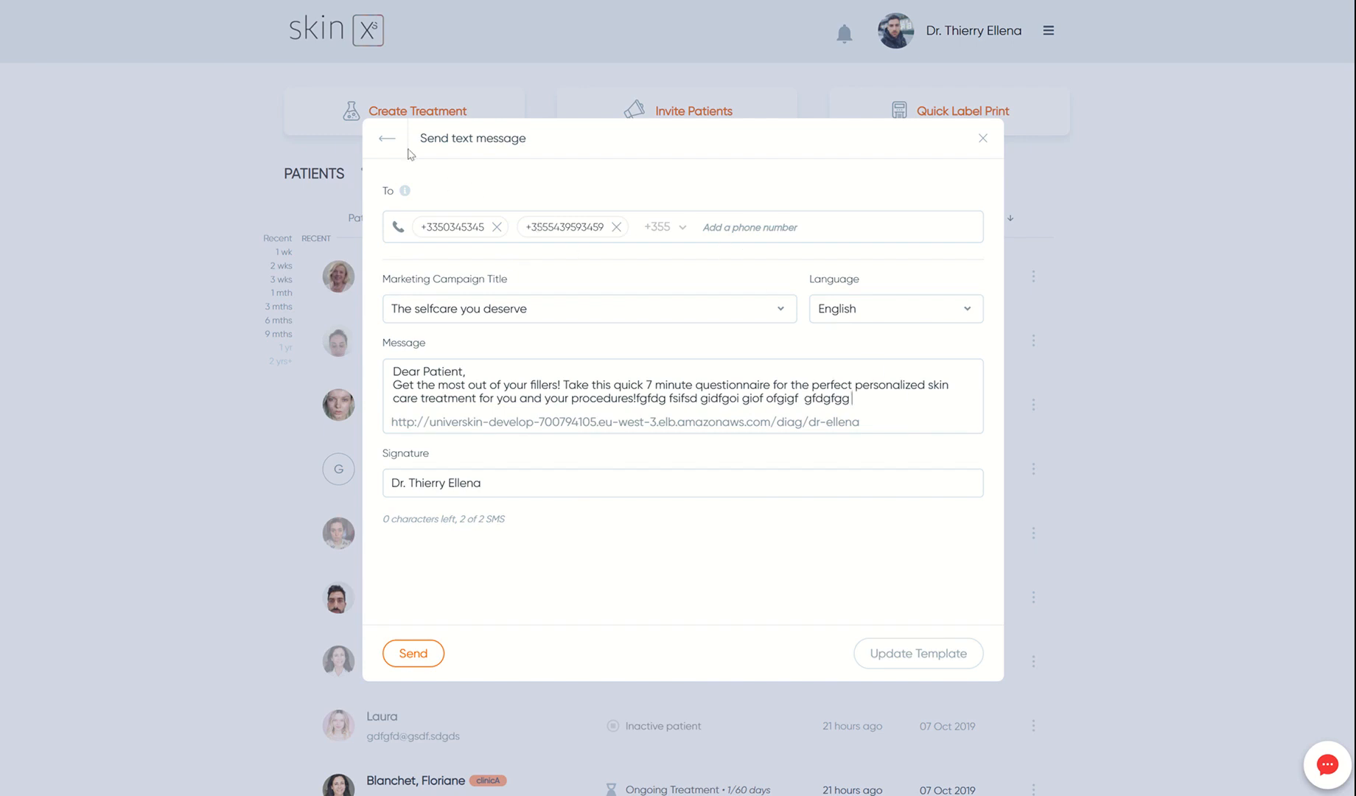
pyautogui.click(384, 140)
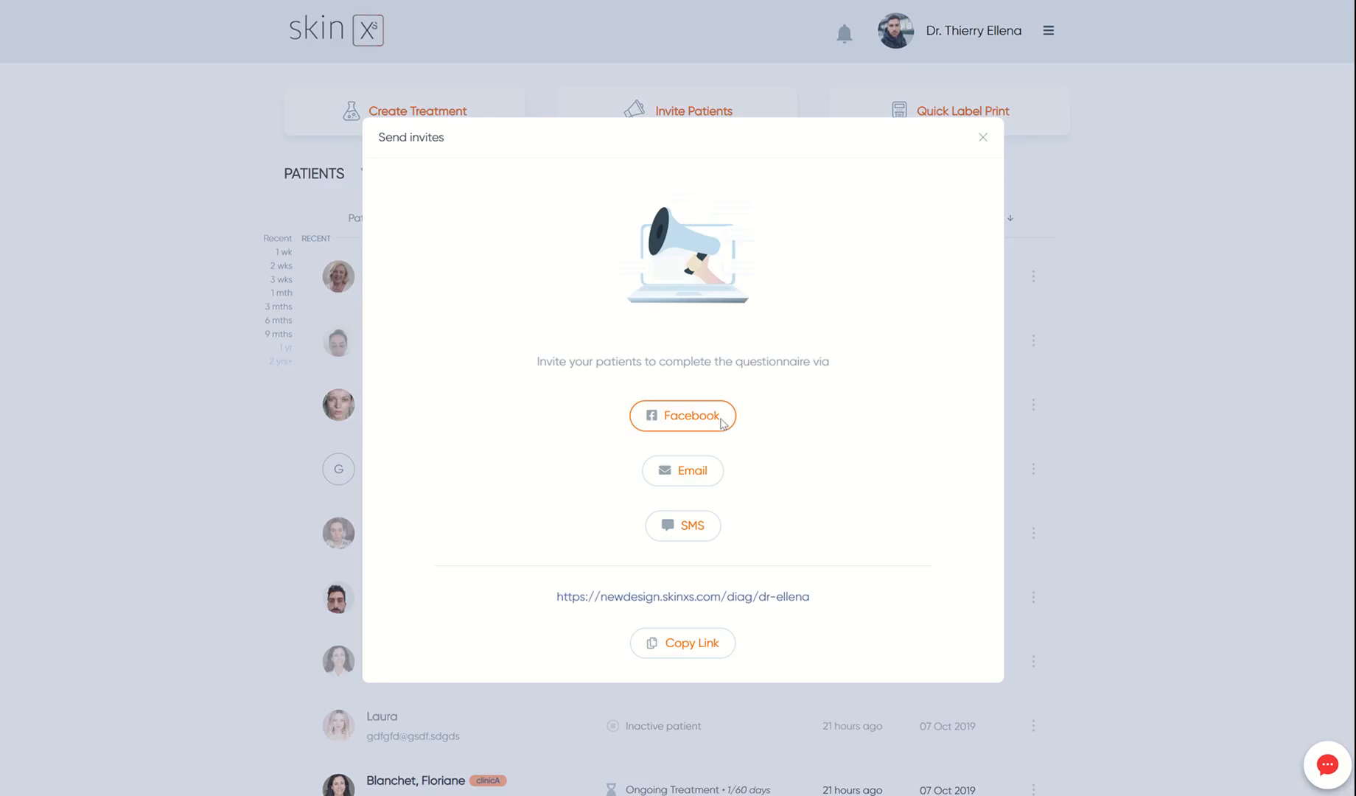
# - Choose a Facebook invite with the 'Self-care is self-love' campaign and open the Facebook share window
pyautogui.click(723, 424)
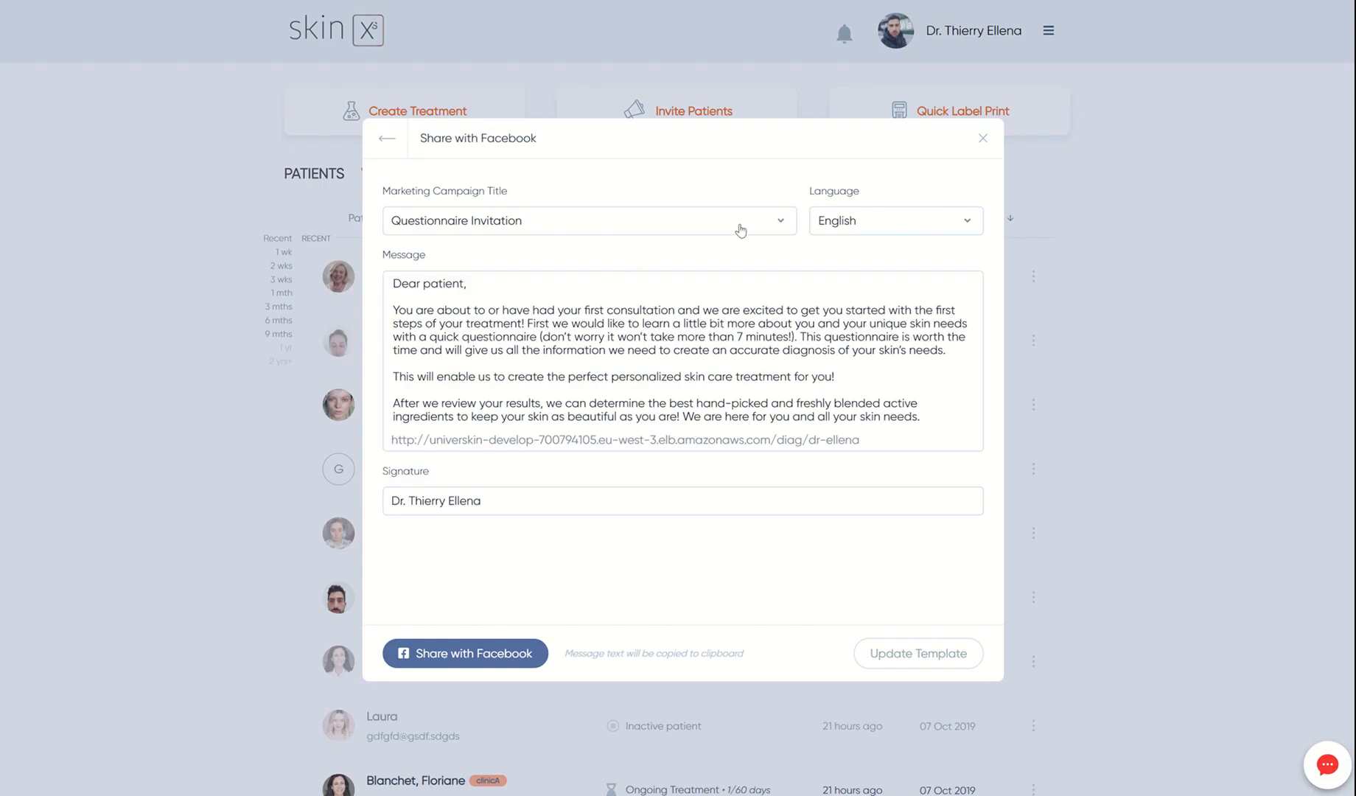
pyautogui.click(736, 225)
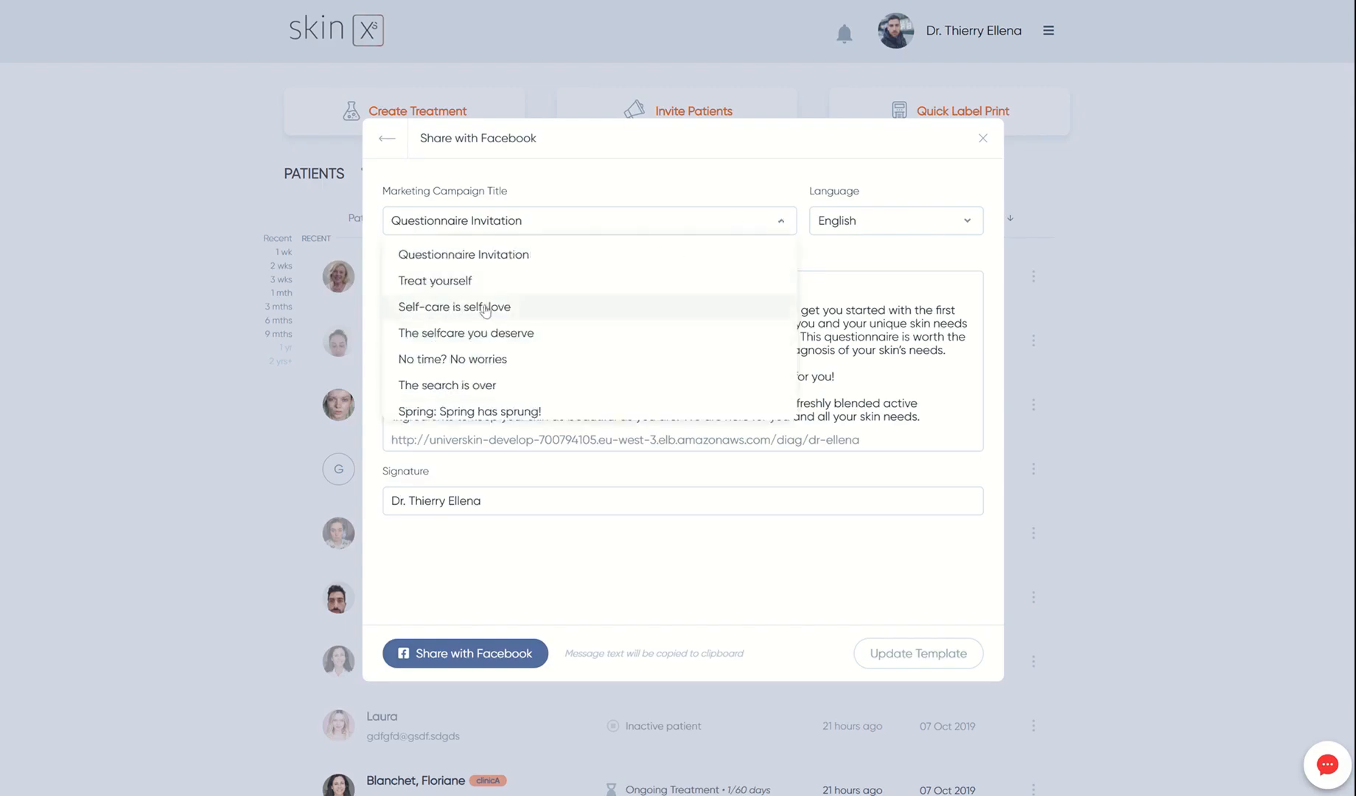
pyautogui.click(504, 306)
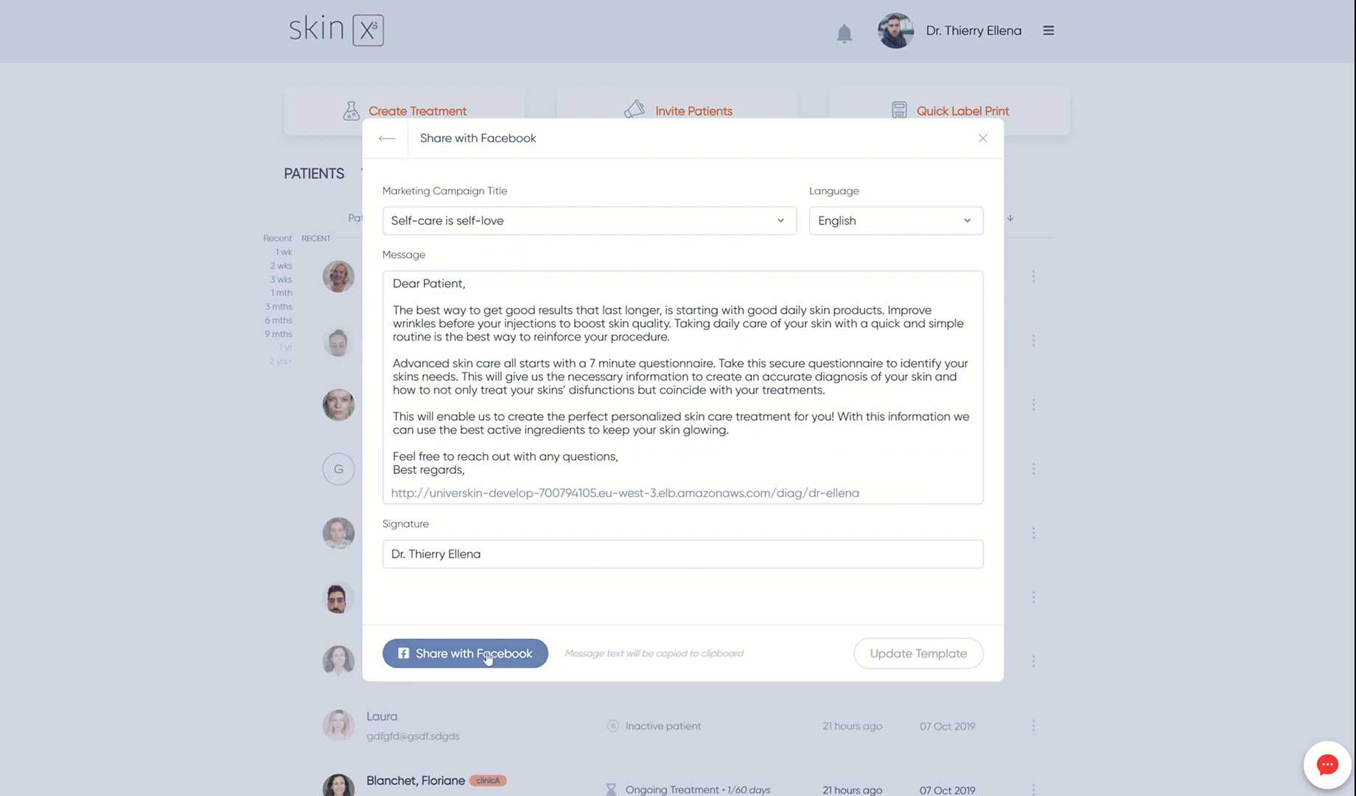
pyautogui.click(486, 658)
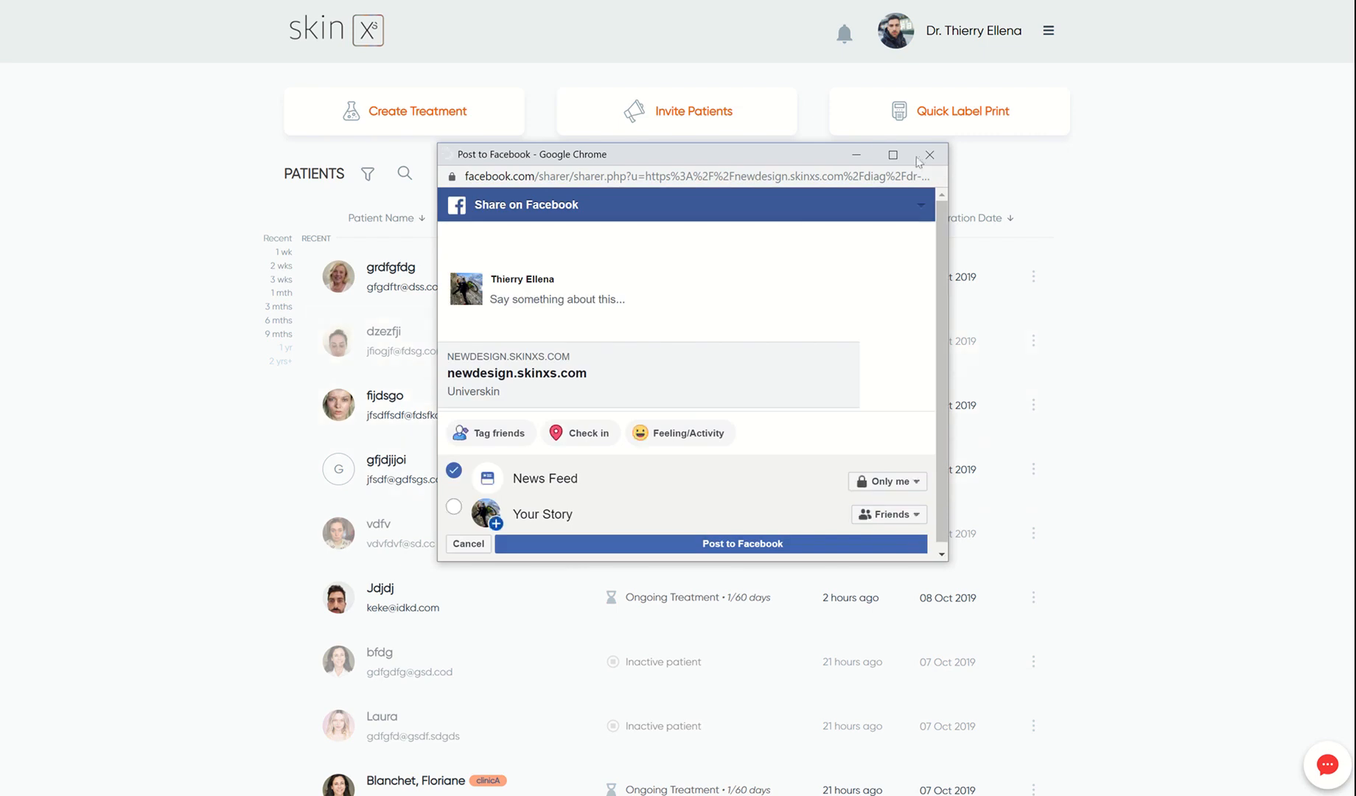
# - Maximize the Facebook share window and paste the invitation letter into the post
pyautogui.click(904, 150)
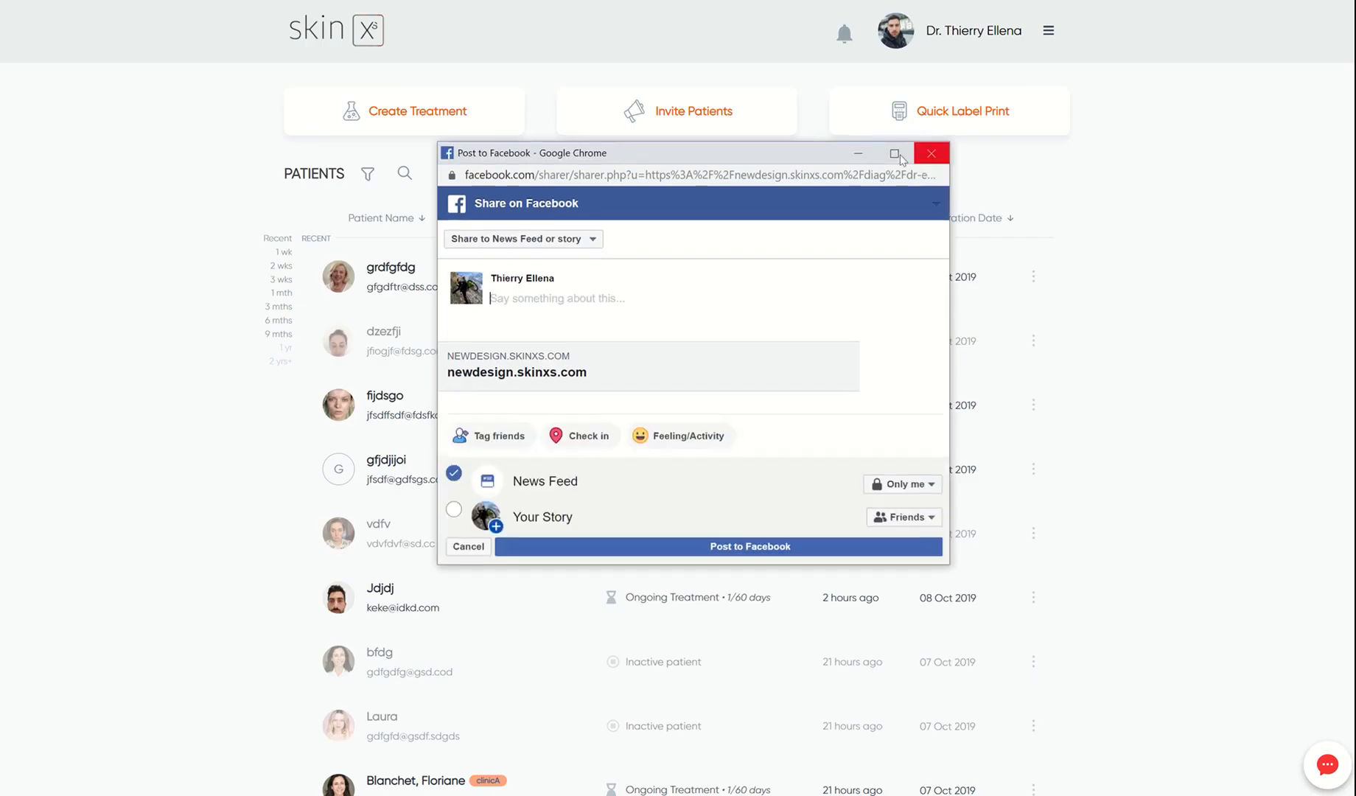
pyautogui.click(896, 154)
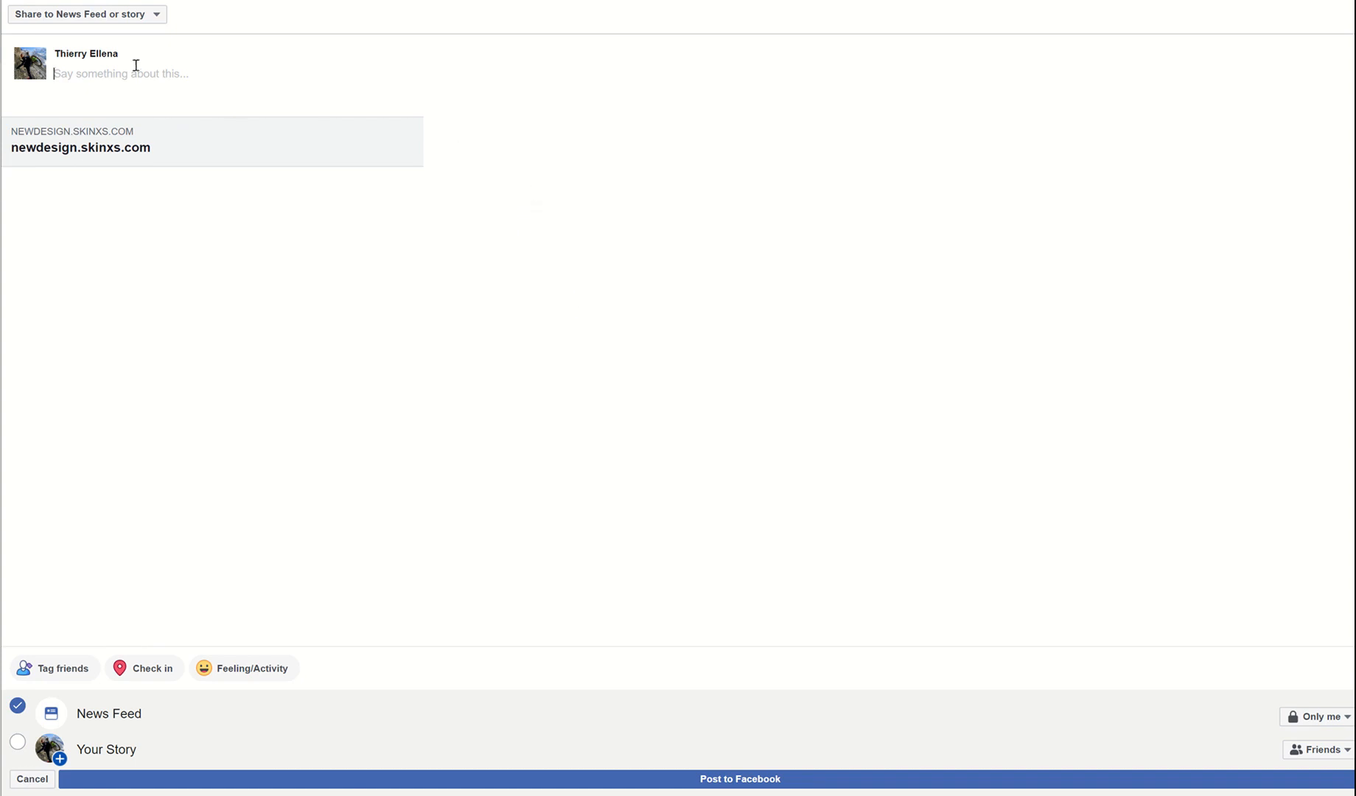
pyautogui.rightClick(106, 73)
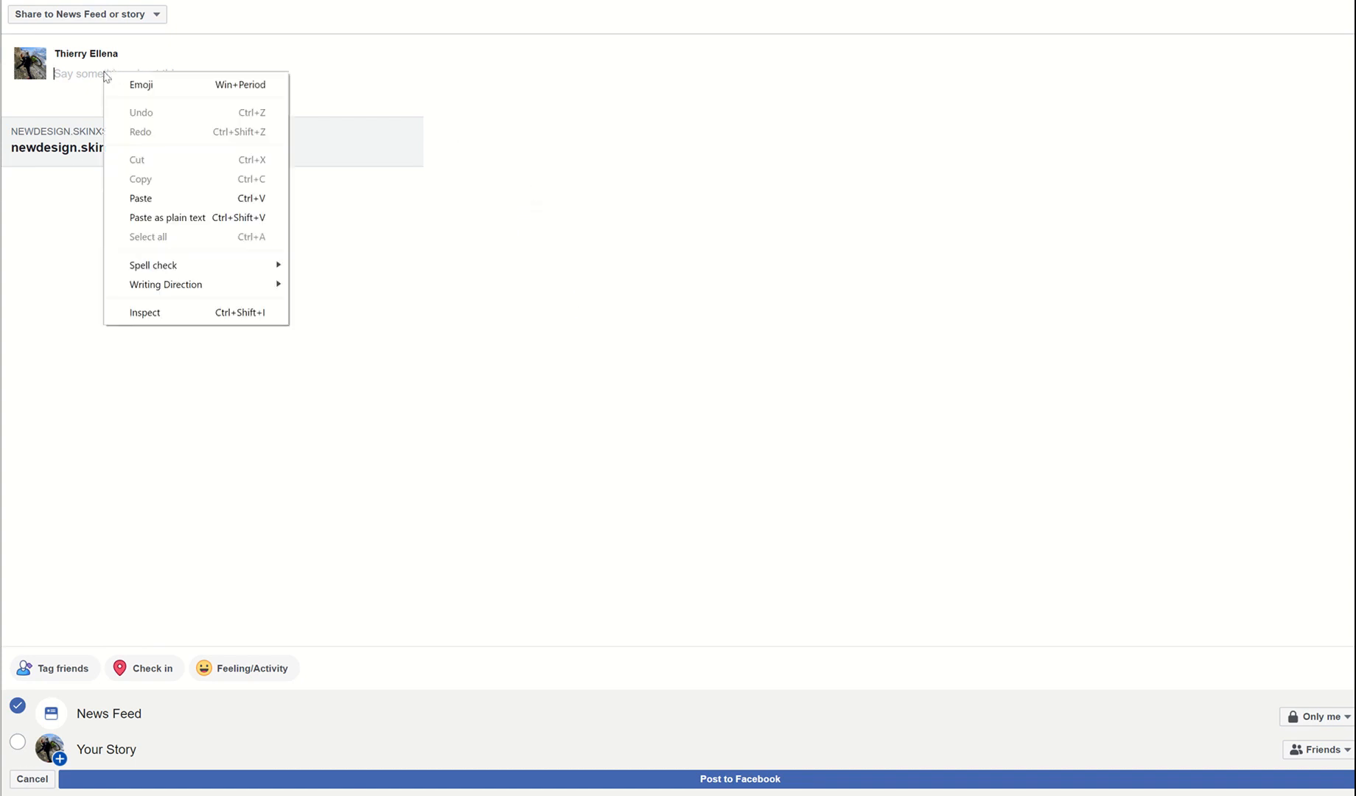
pyautogui.click(140, 198)
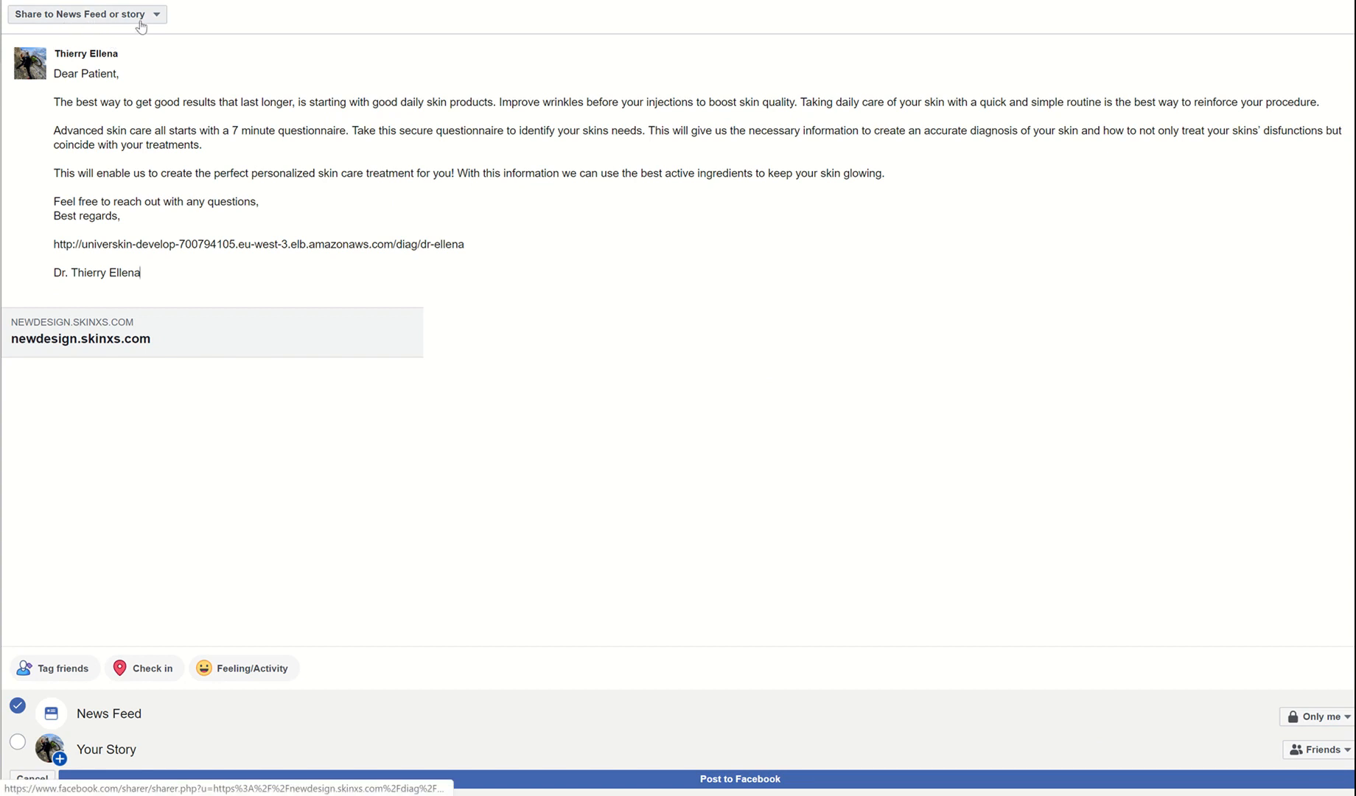
# - Review the share-destination and audience options unchanged, then close the window without posting
pyautogui.click(84, 18)
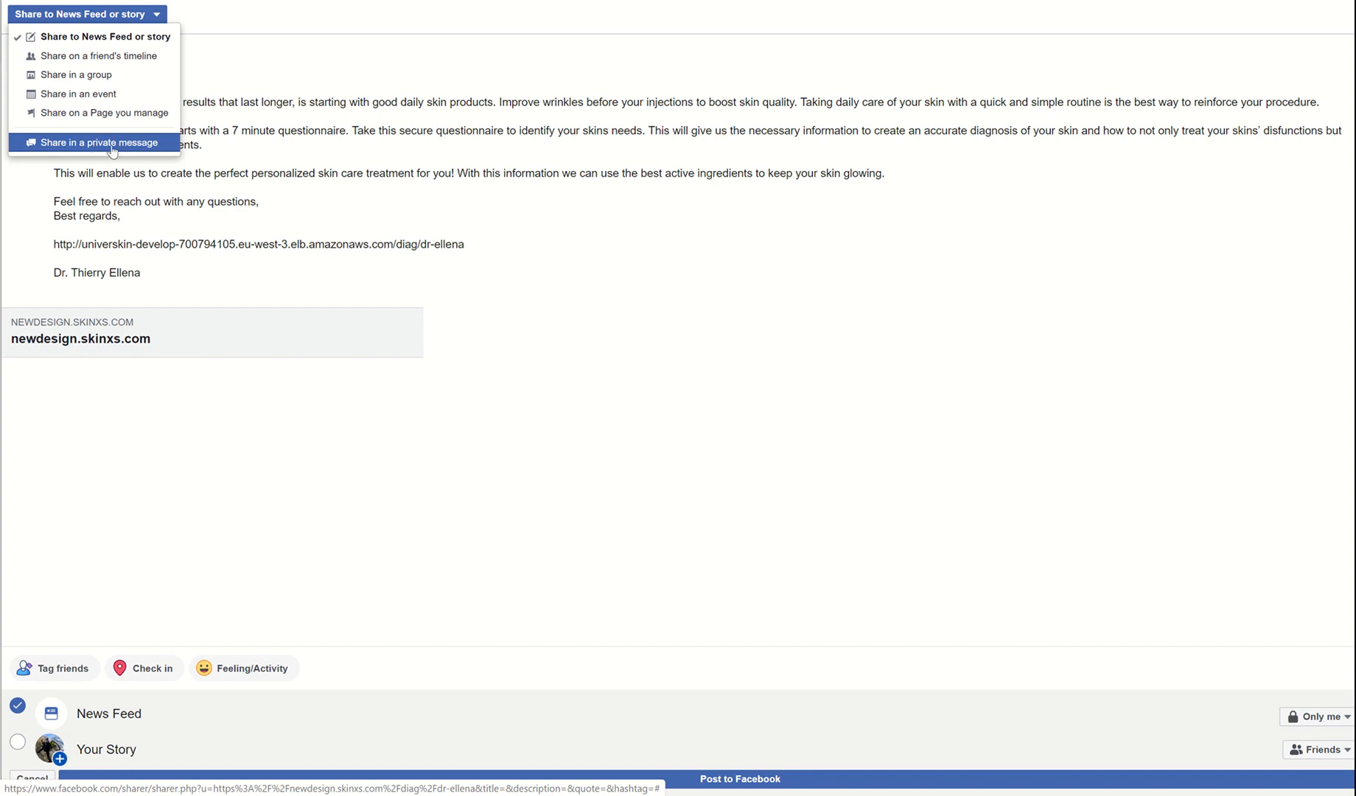
pyautogui.click(267, 489)
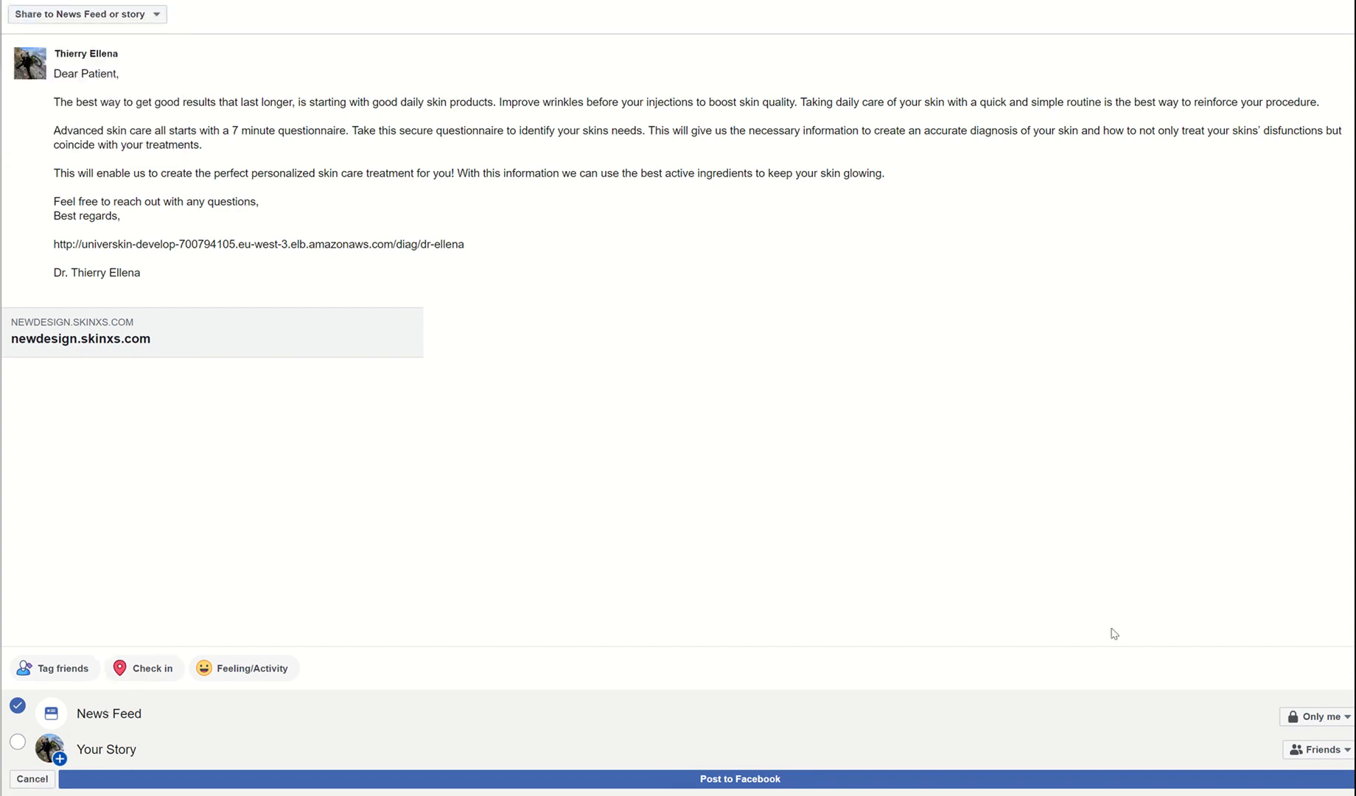
pyautogui.click(1315, 716)
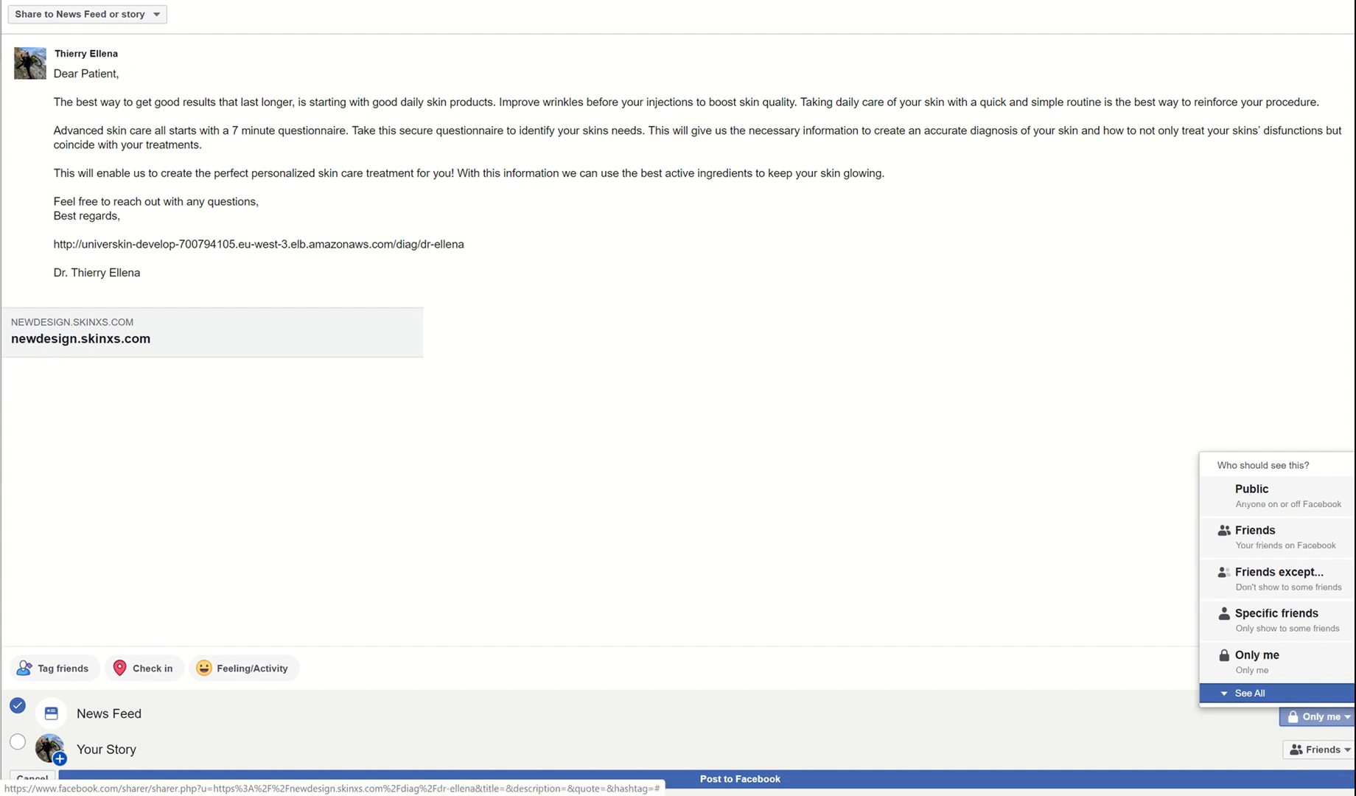
pyautogui.press('Escape')
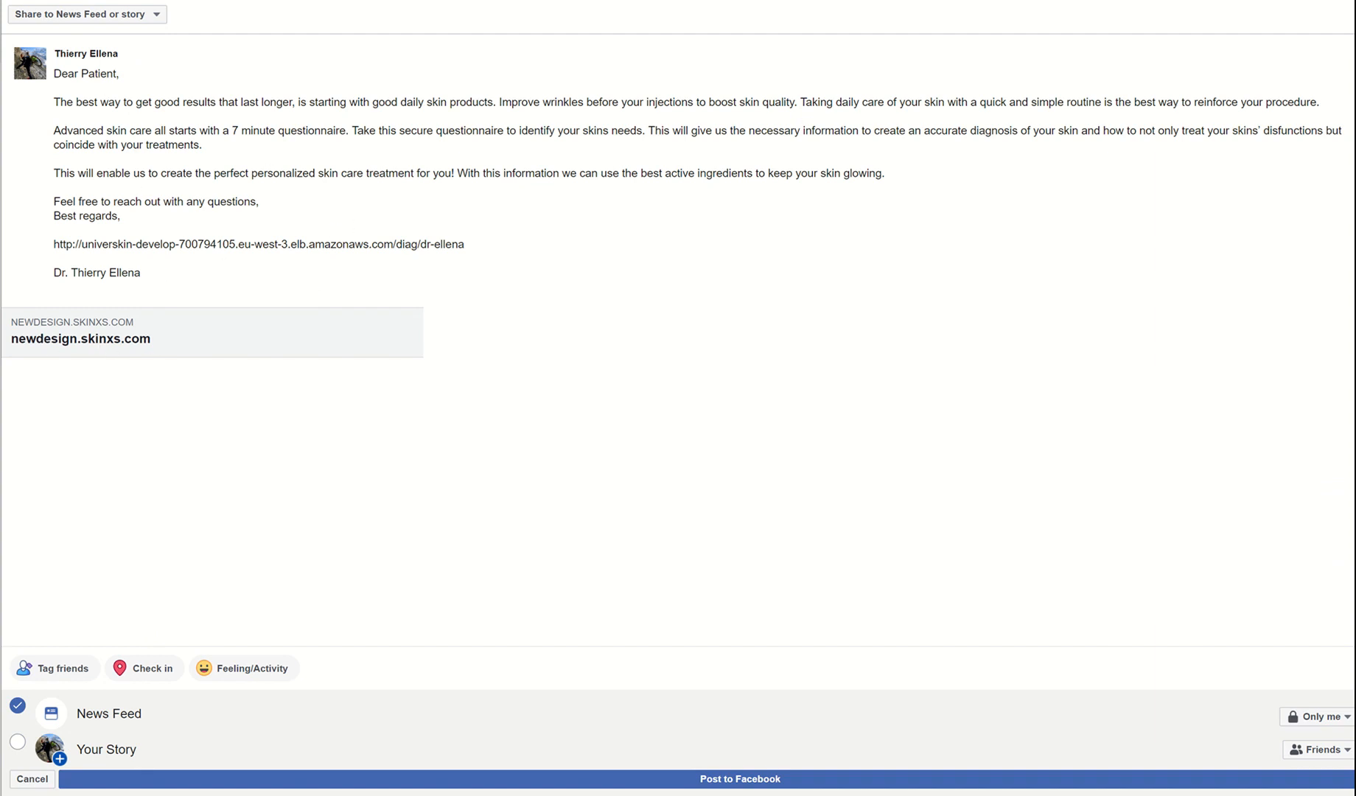
pyautogui.click(763, 38)
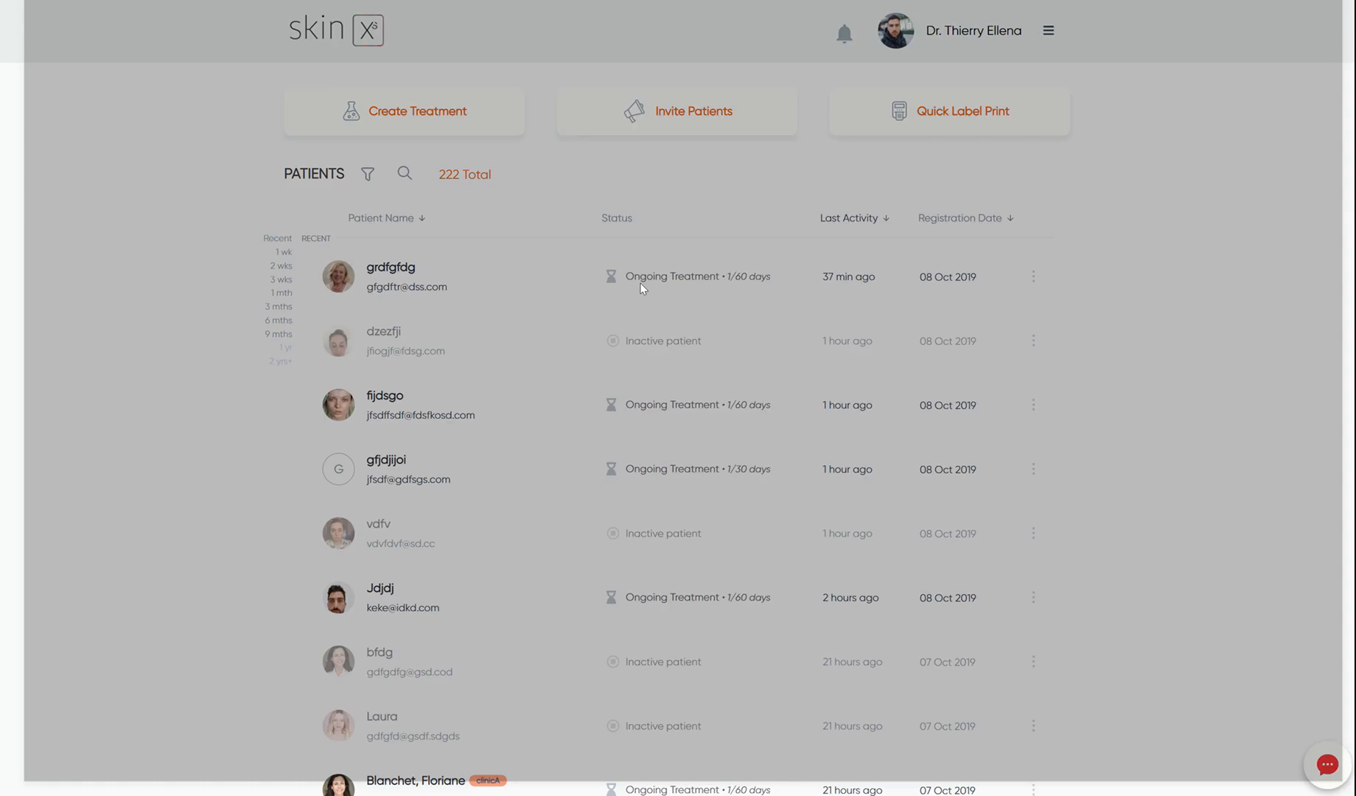
# - Reopen the Facebook invite, try 'The search is over', settle on 'The selfcare you deserve', and share
pyautogui.click(677, 118)
pyautogui.click(678, 417)
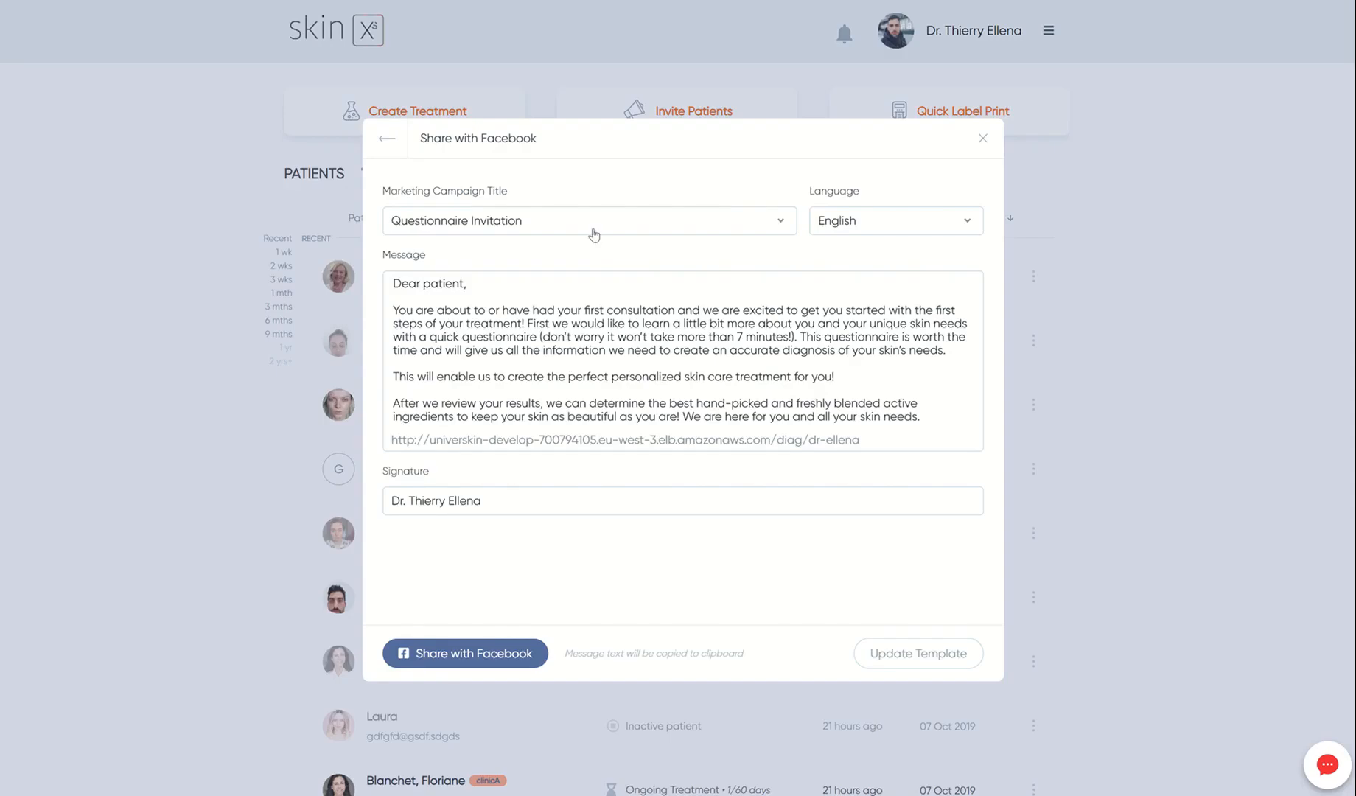
pyautogui.click(594, 230)
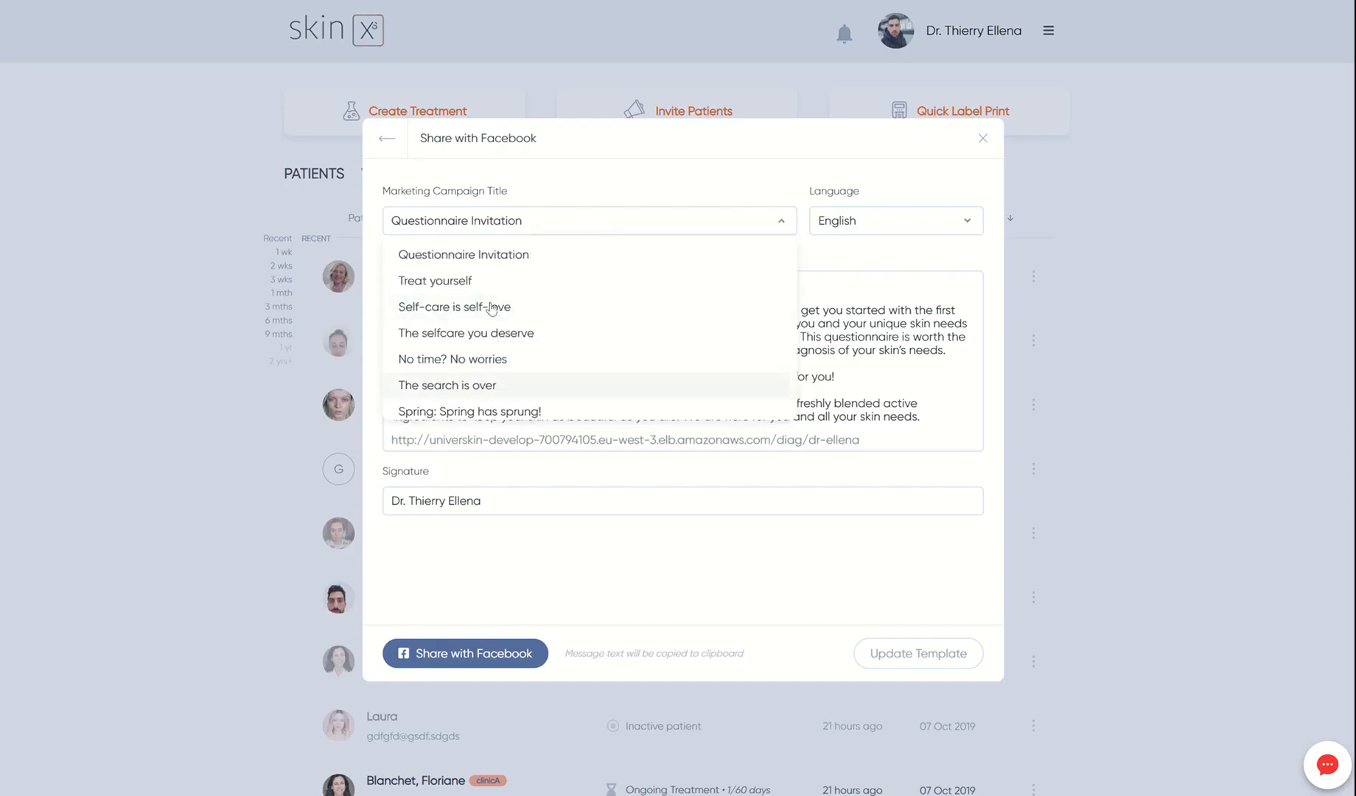
pyautogui.click(520, 385)
pyautogui.click(572, 226)
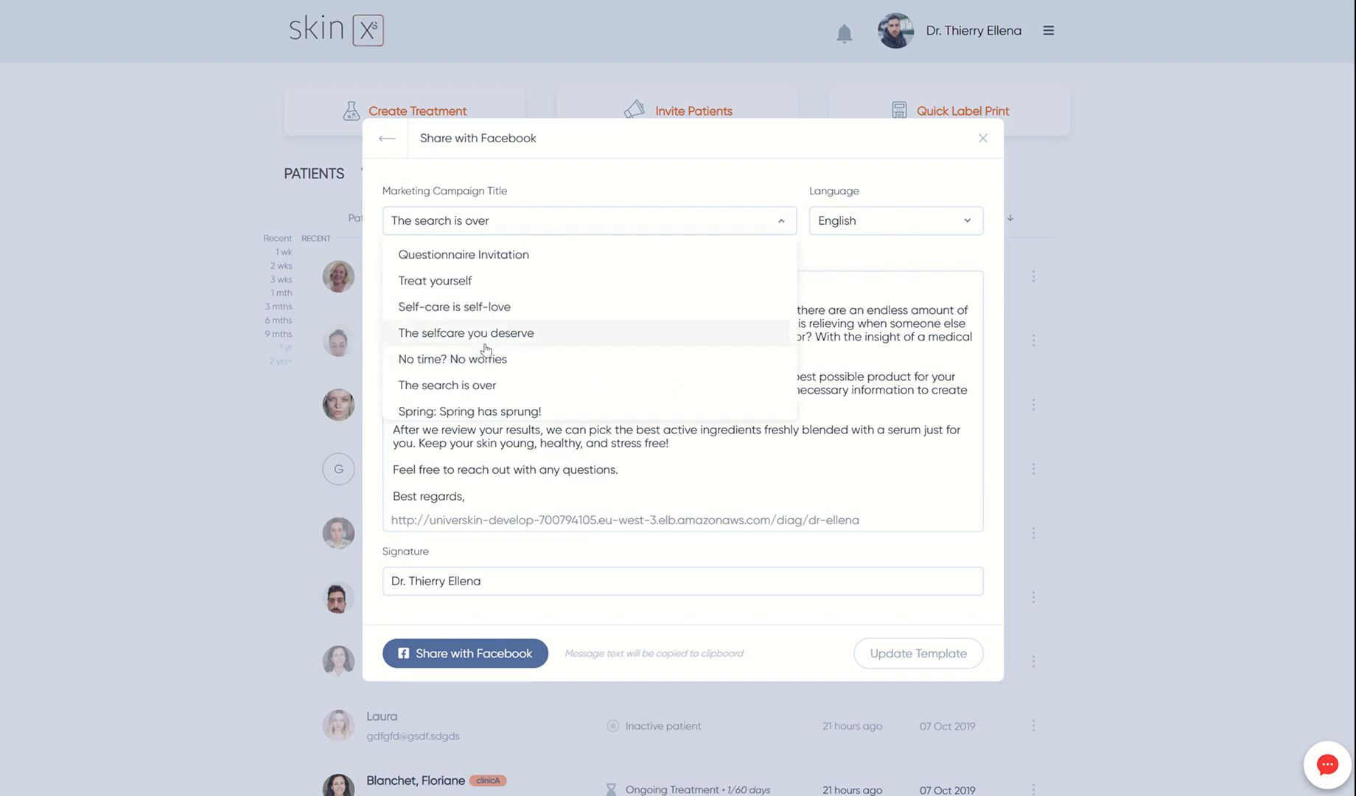
pyautogui.click(487, 342)
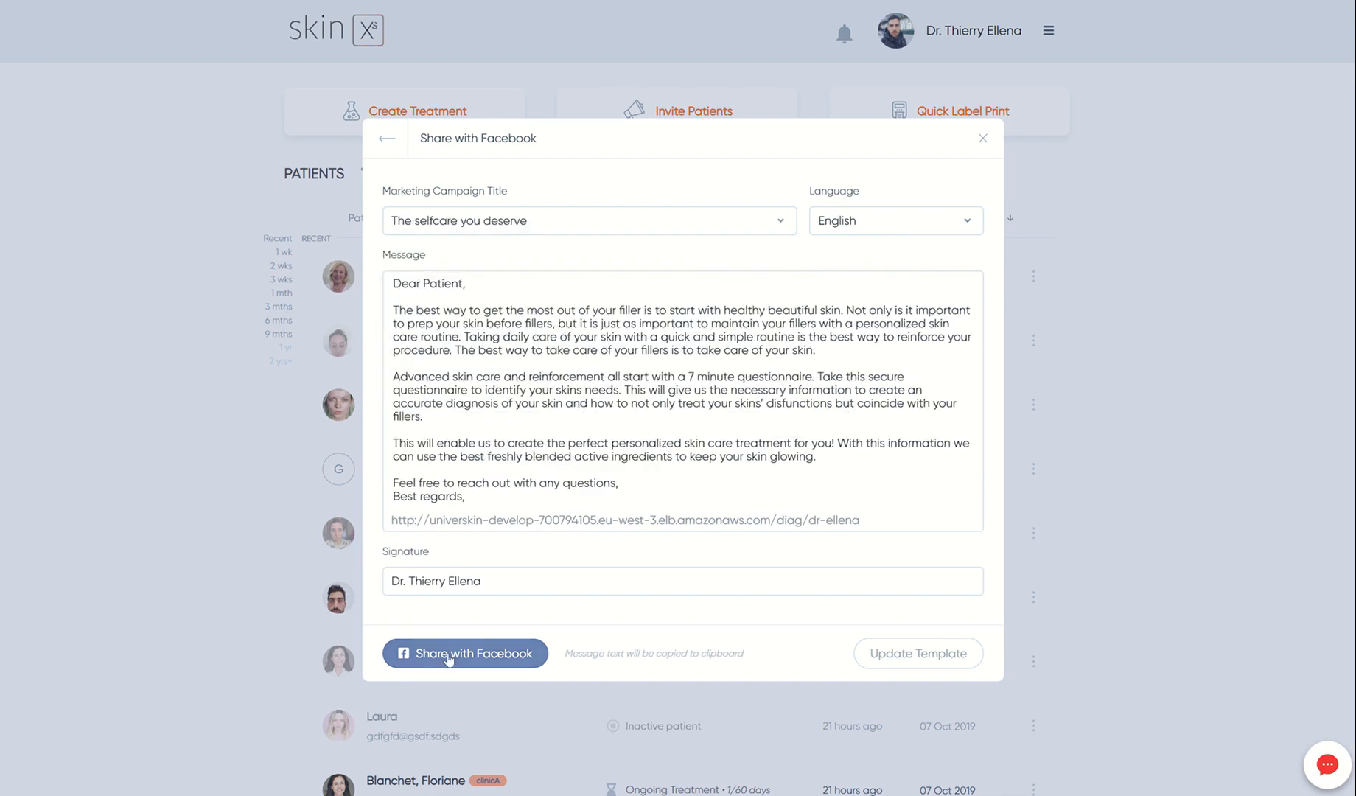
pyautogui.click(500, 663)
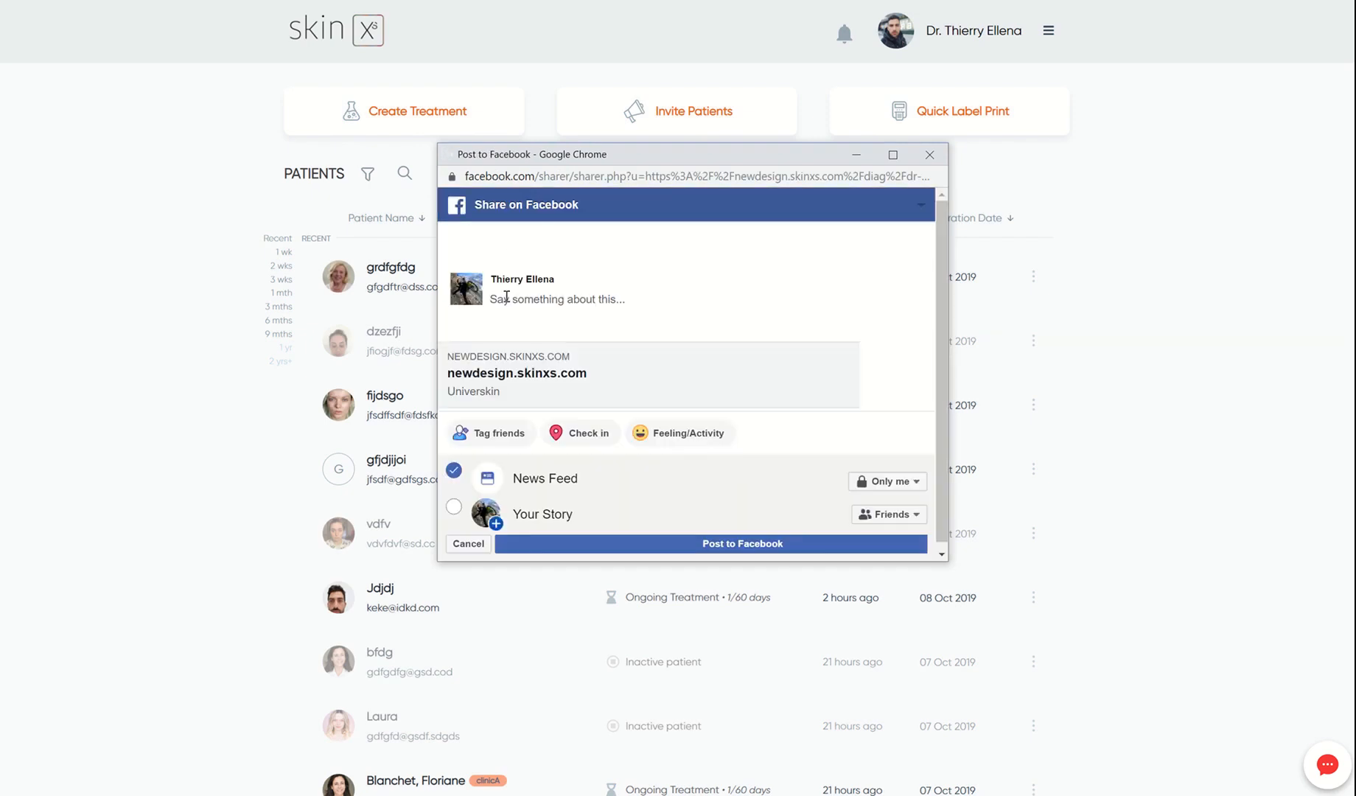
# - Paste the invitation message into the post, then close the window and leave without posting
pyautogui.rightClick(507, 300)
pyautogui.click(728, 428)
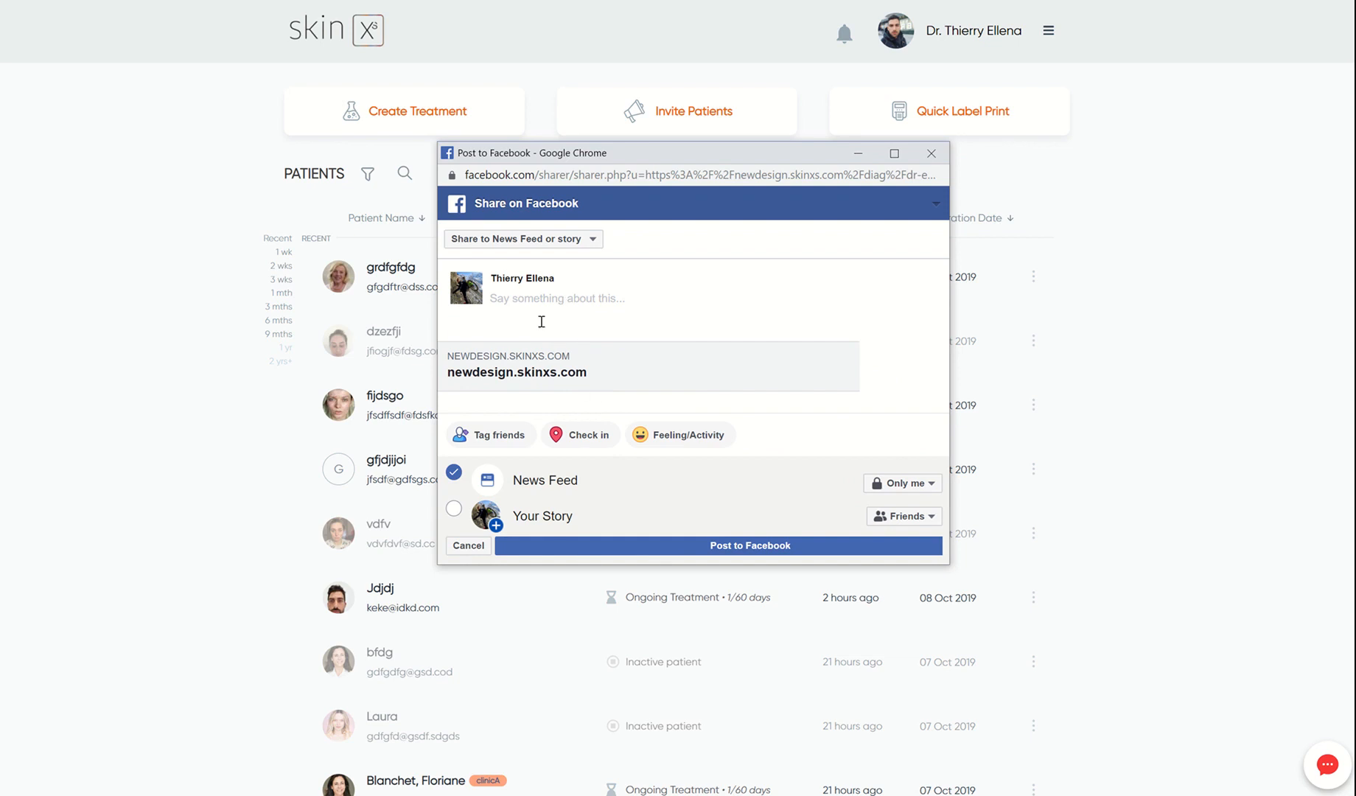
pyautogui.rightClick(564, 302)
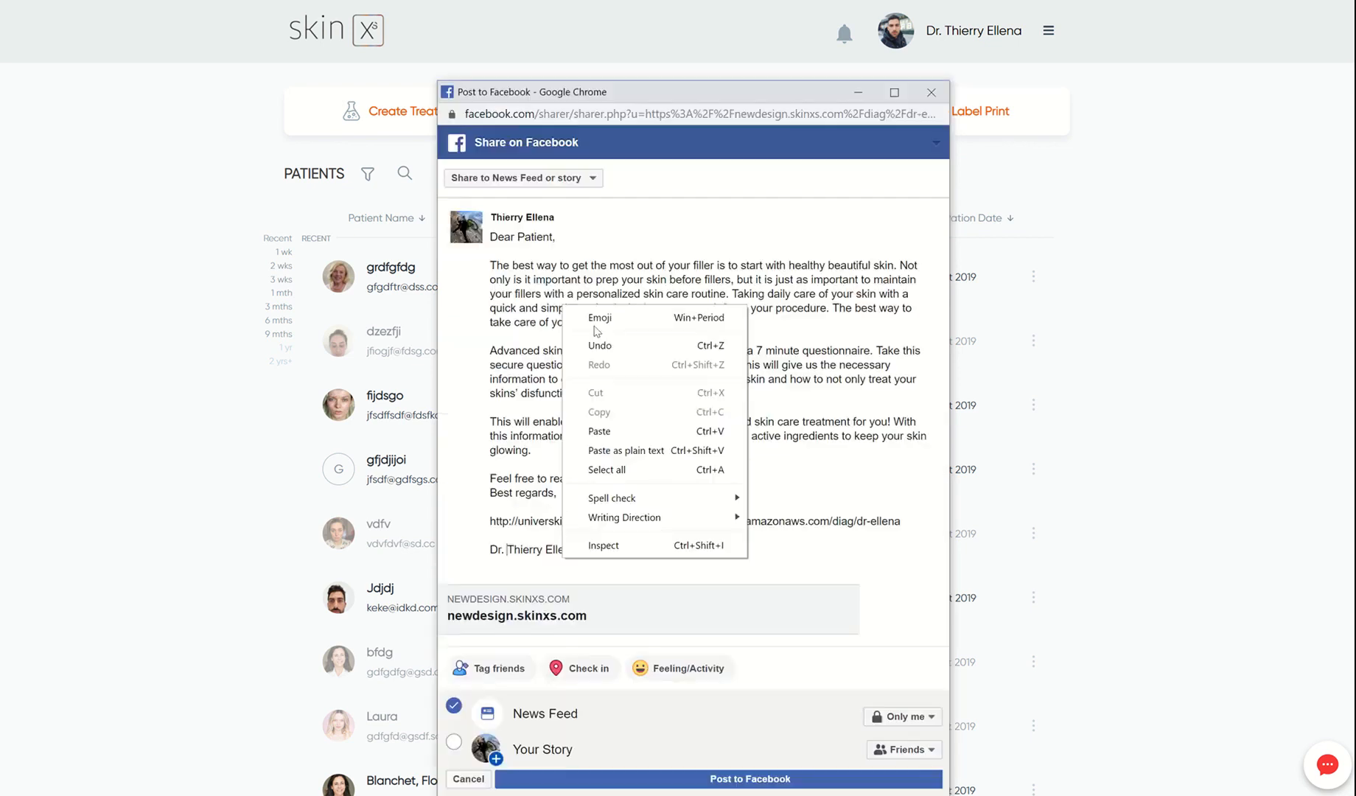
pyautogui.click(790, 444)
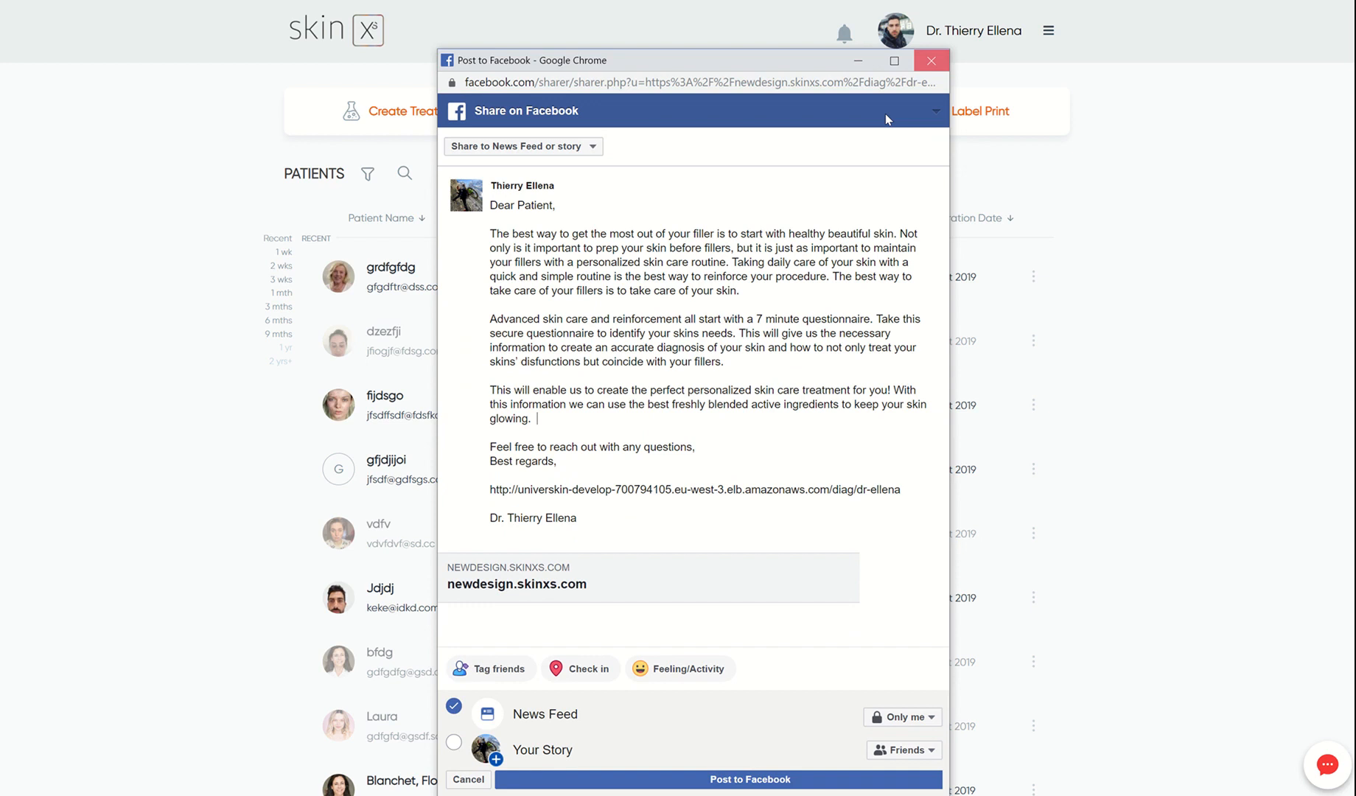
pyautogui.click(931, 64)
pyautogui.click(780, 167)
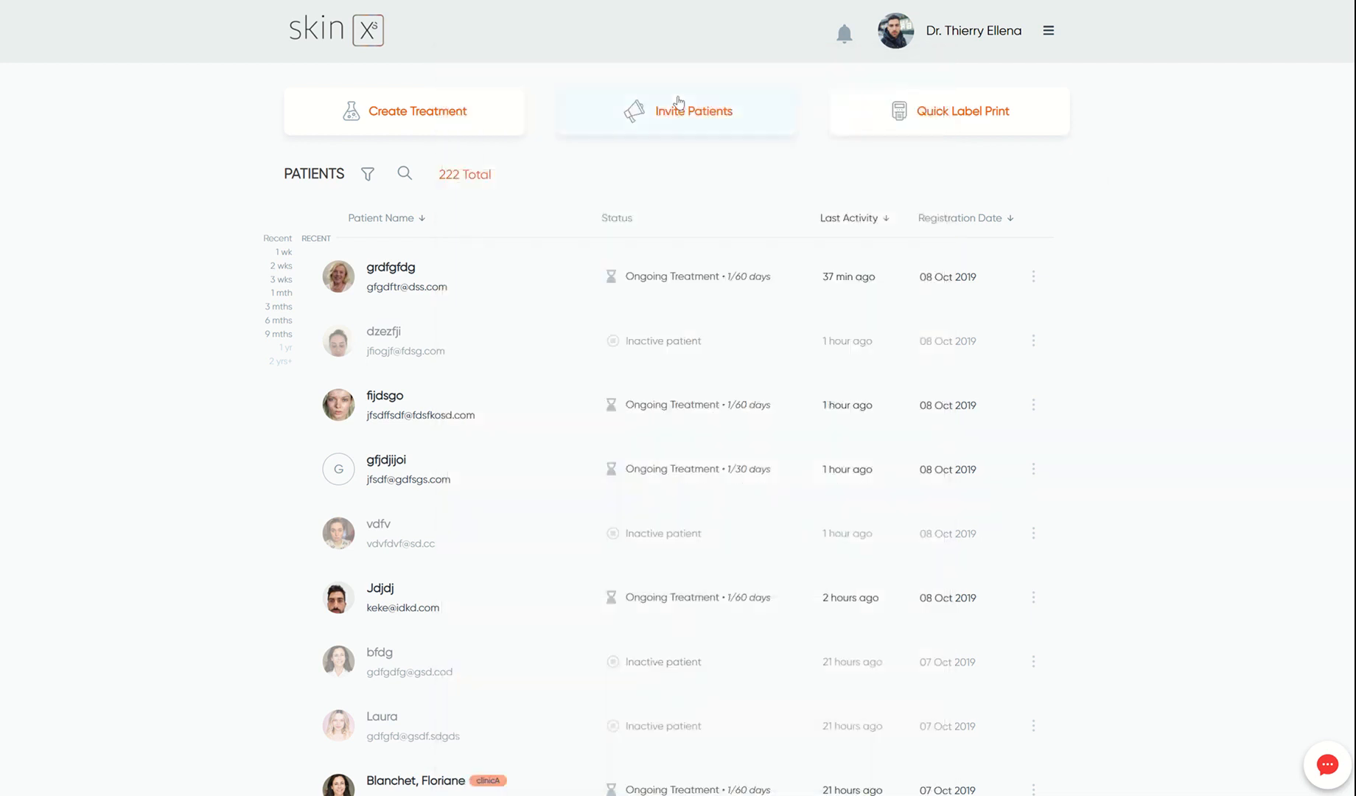
# - Look over the Send invites options, close them, and bring up the account menu
pyautogui.click(678, 103)
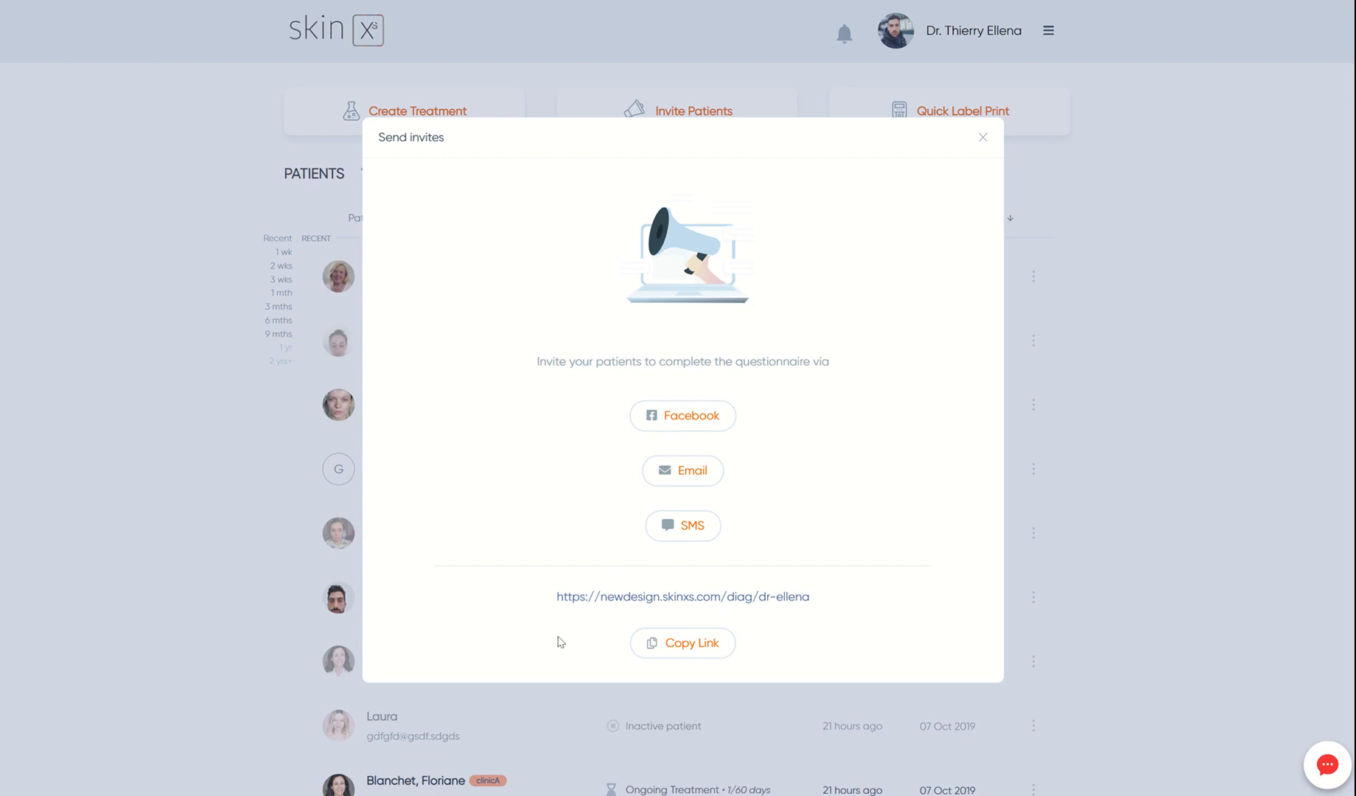
pyautogui.click(982, 137)
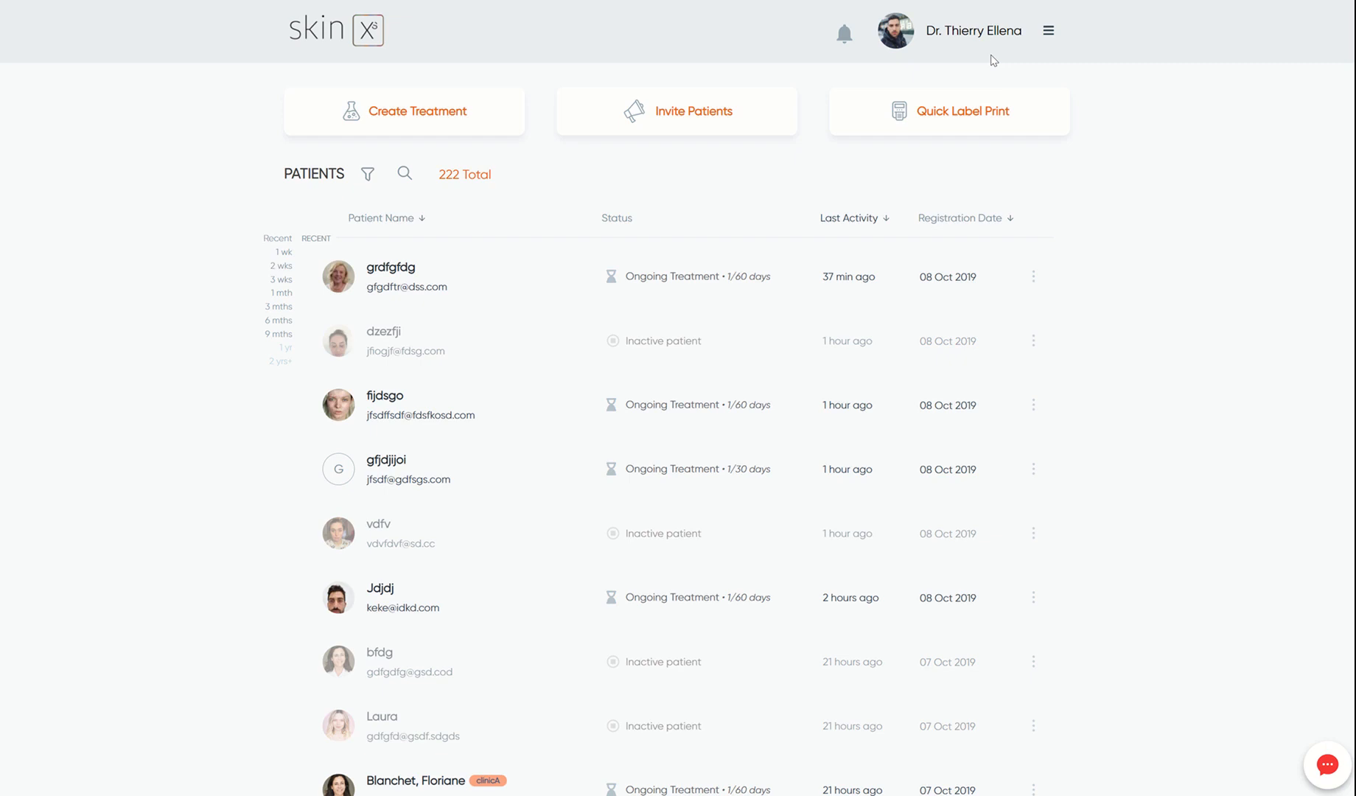
pyautogui.click(1049, 33)
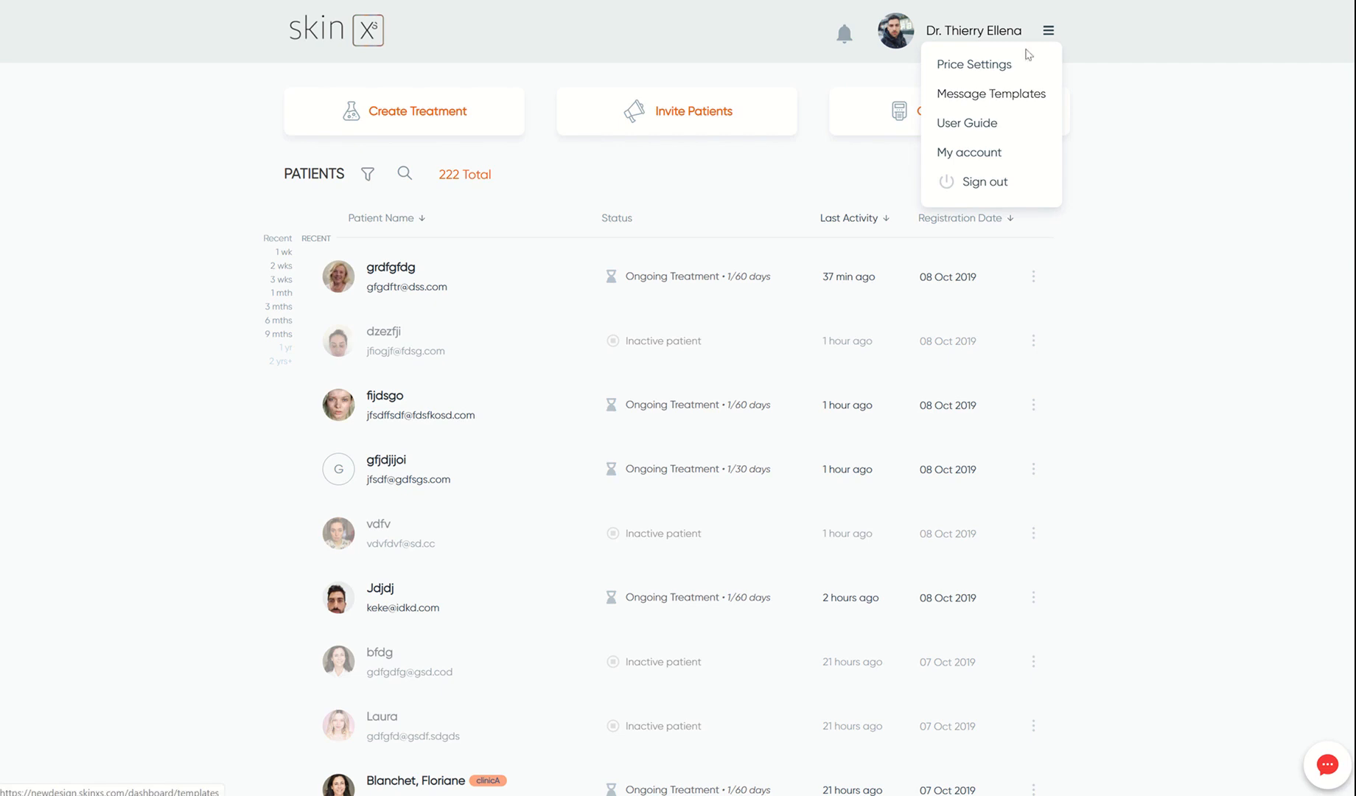
# - Append 'fdsg fgfd gdf' to the Facebook message of 'The search is over' and update the template
pyautogui.click(980, 94)
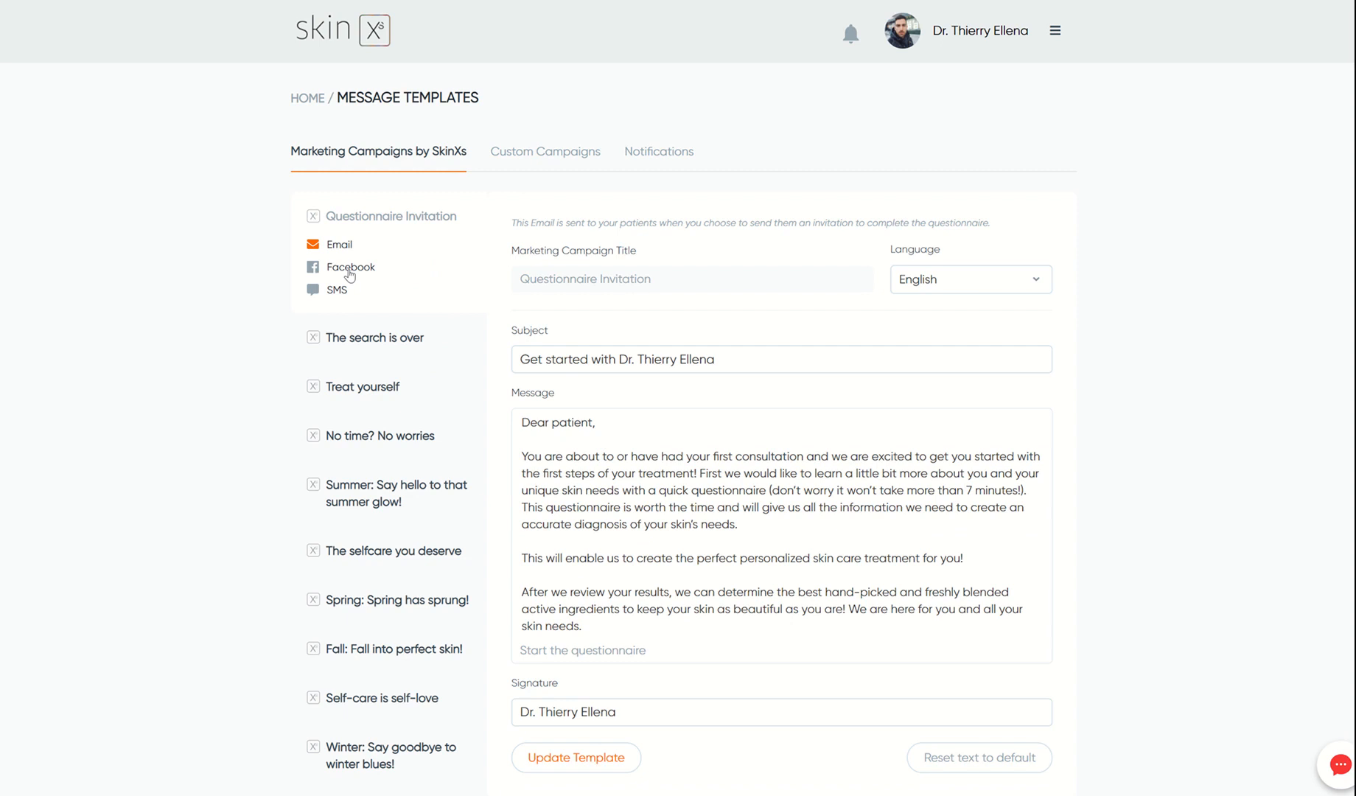
pyautogui.click(331, 293)
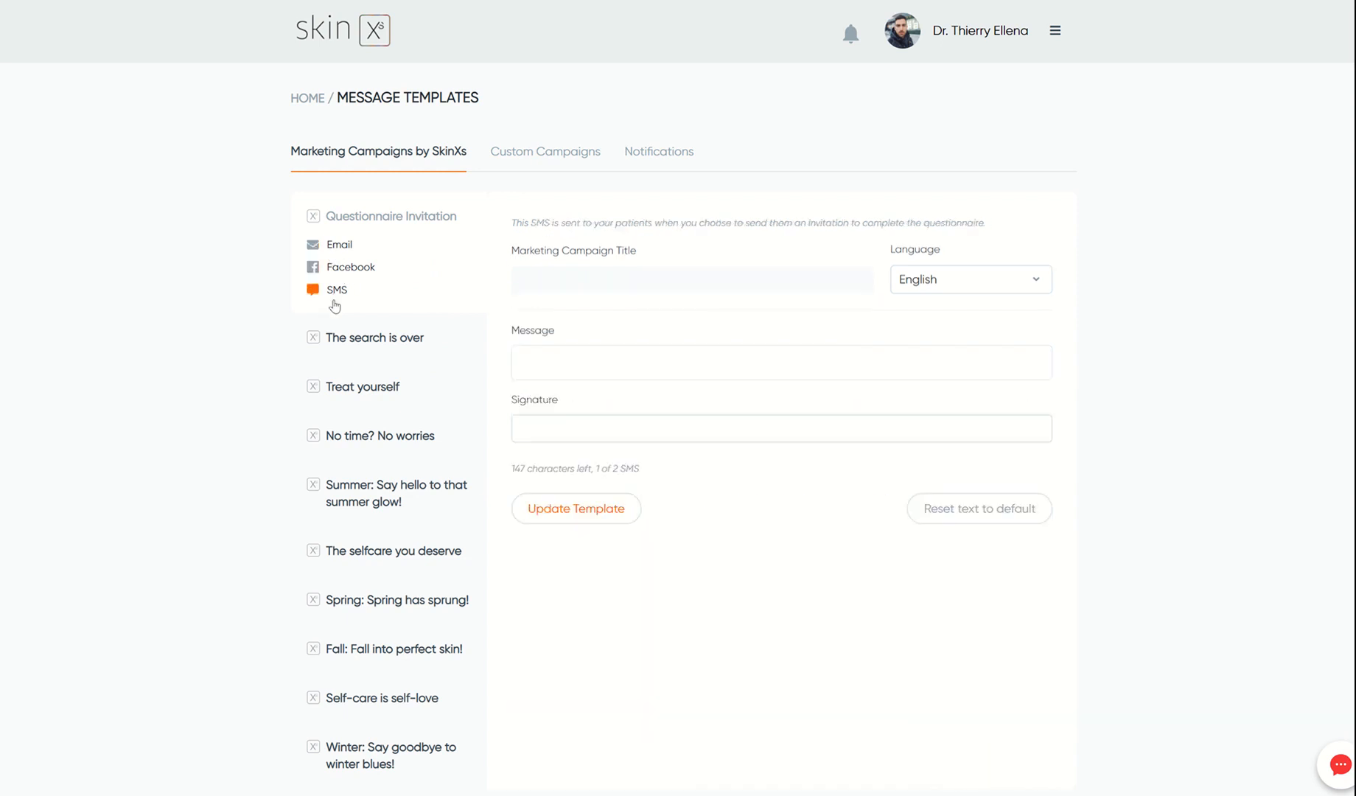
pyautogui.click(375, 343)
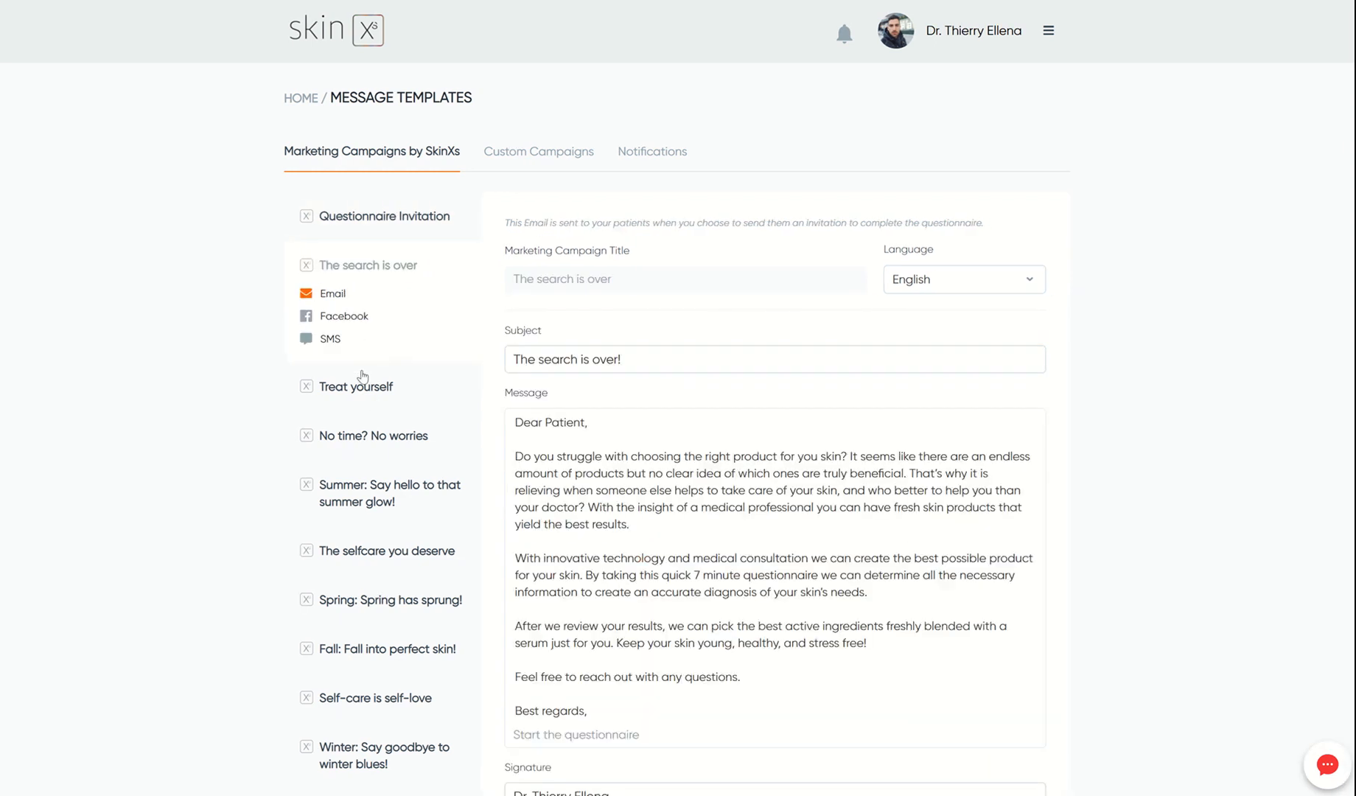
pyautogui.click(348, 316)
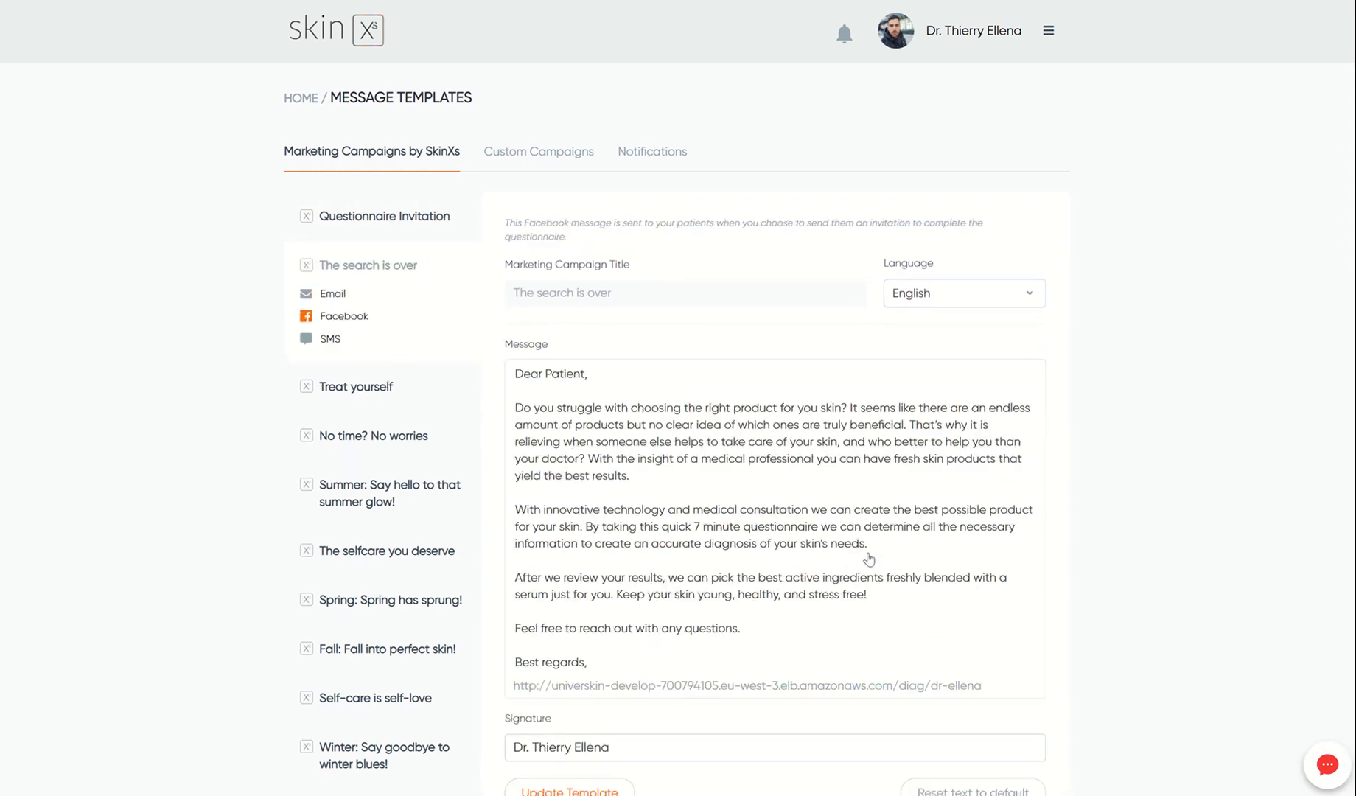
pyautogui.click(875, 557)
pyautogui.write('fdsg fgfd gdf')
pyautogui.scroll(-1, 999, 536)
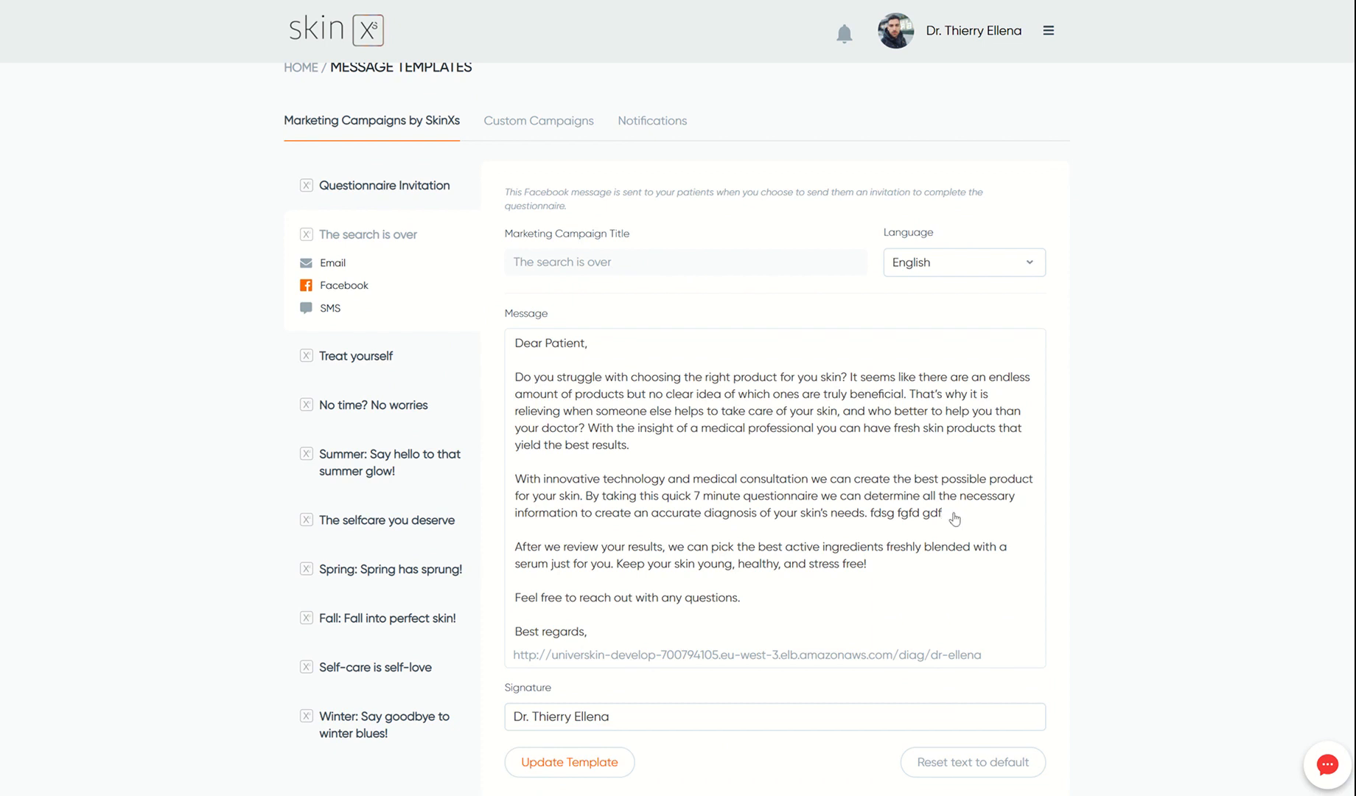
pyautogui.click(593, 766)
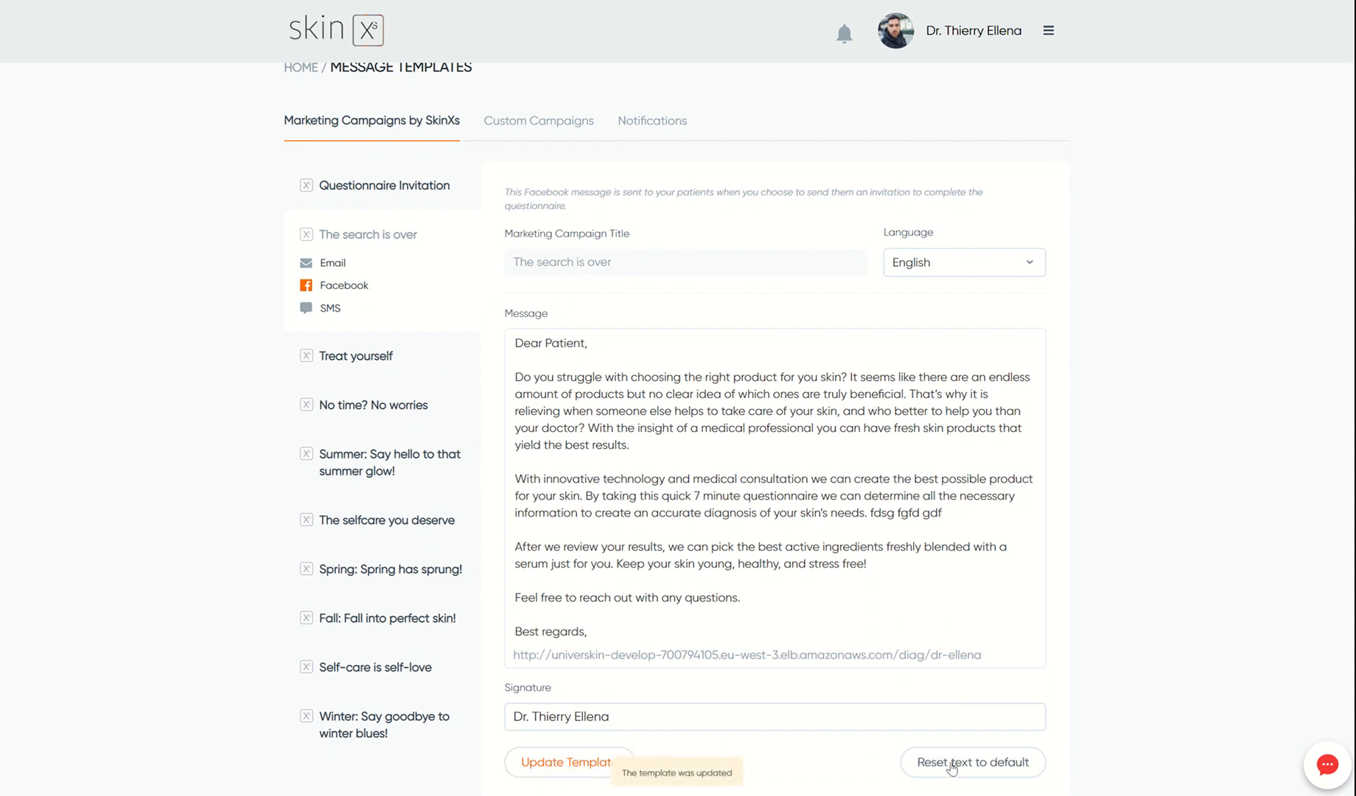
# - Reset that message to default text, keep English, and show the empty Custom Campaigns list
pyautogui.click(951, 763)
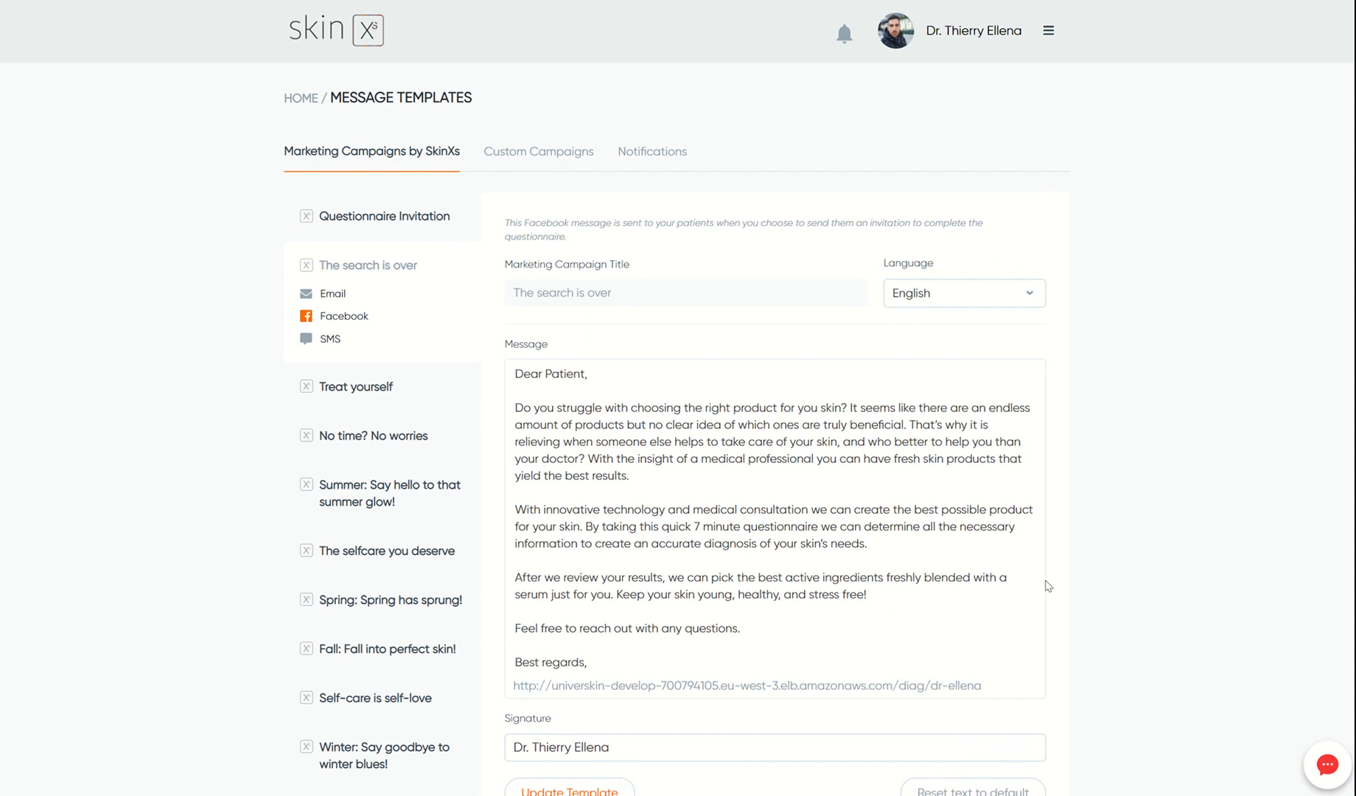
pyautogui.click(1024, 298)
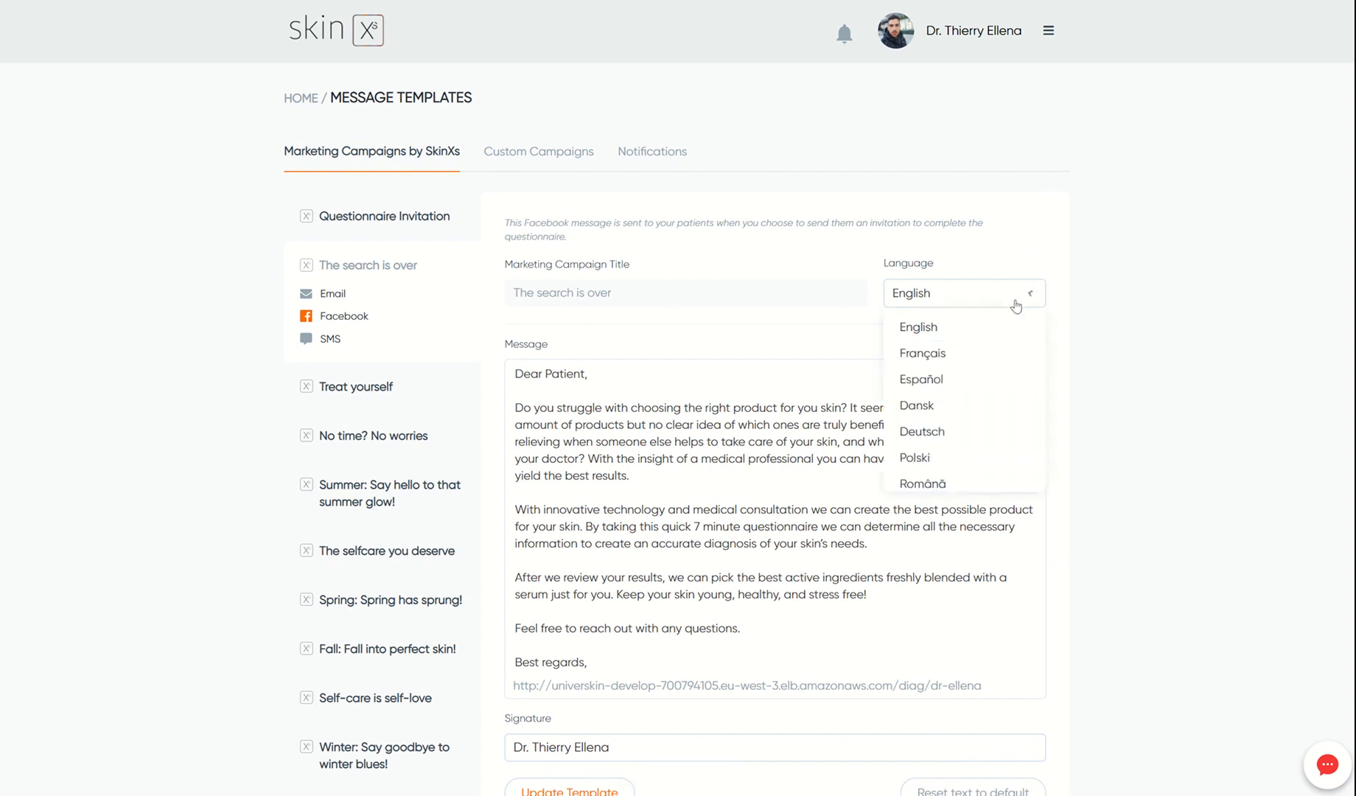
pyautogui.click(962, 299)
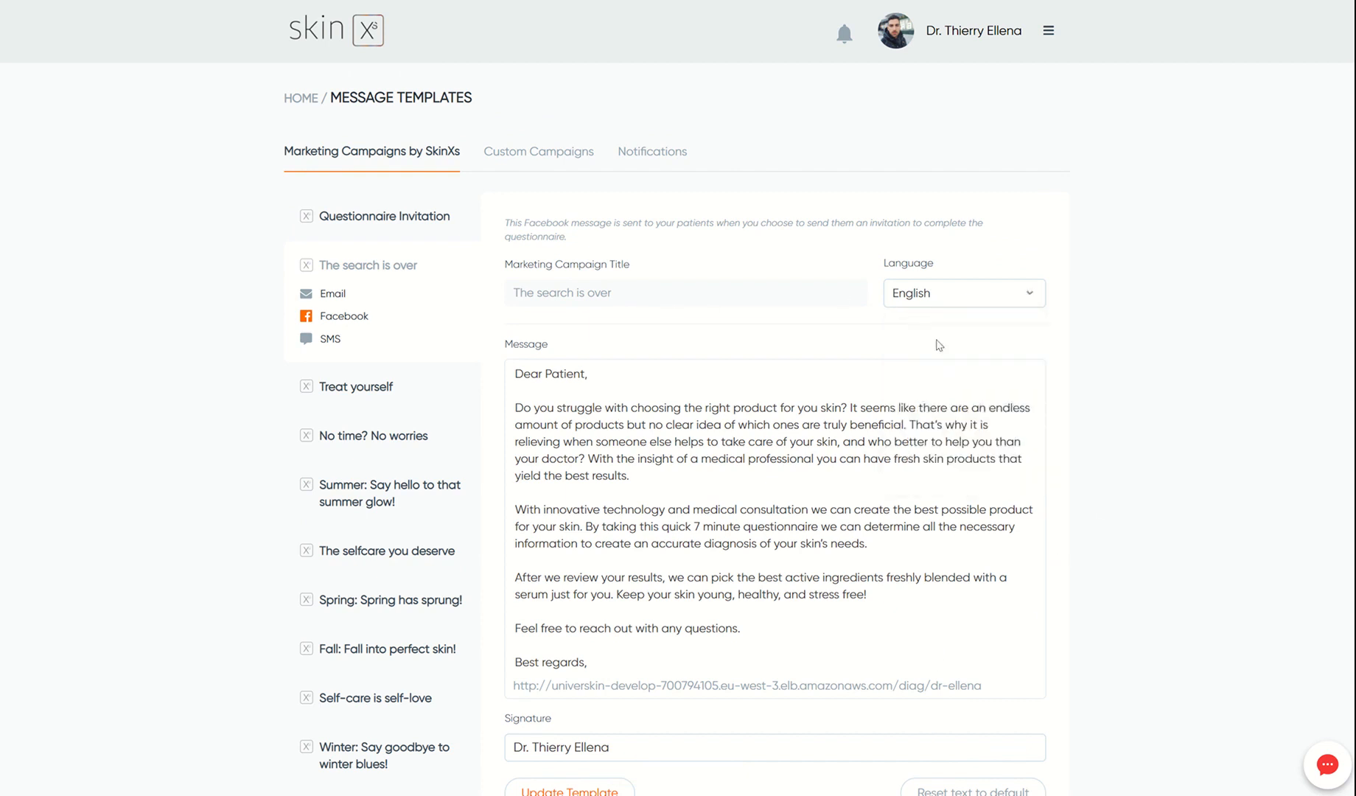
pyautogui.click(527, 153)
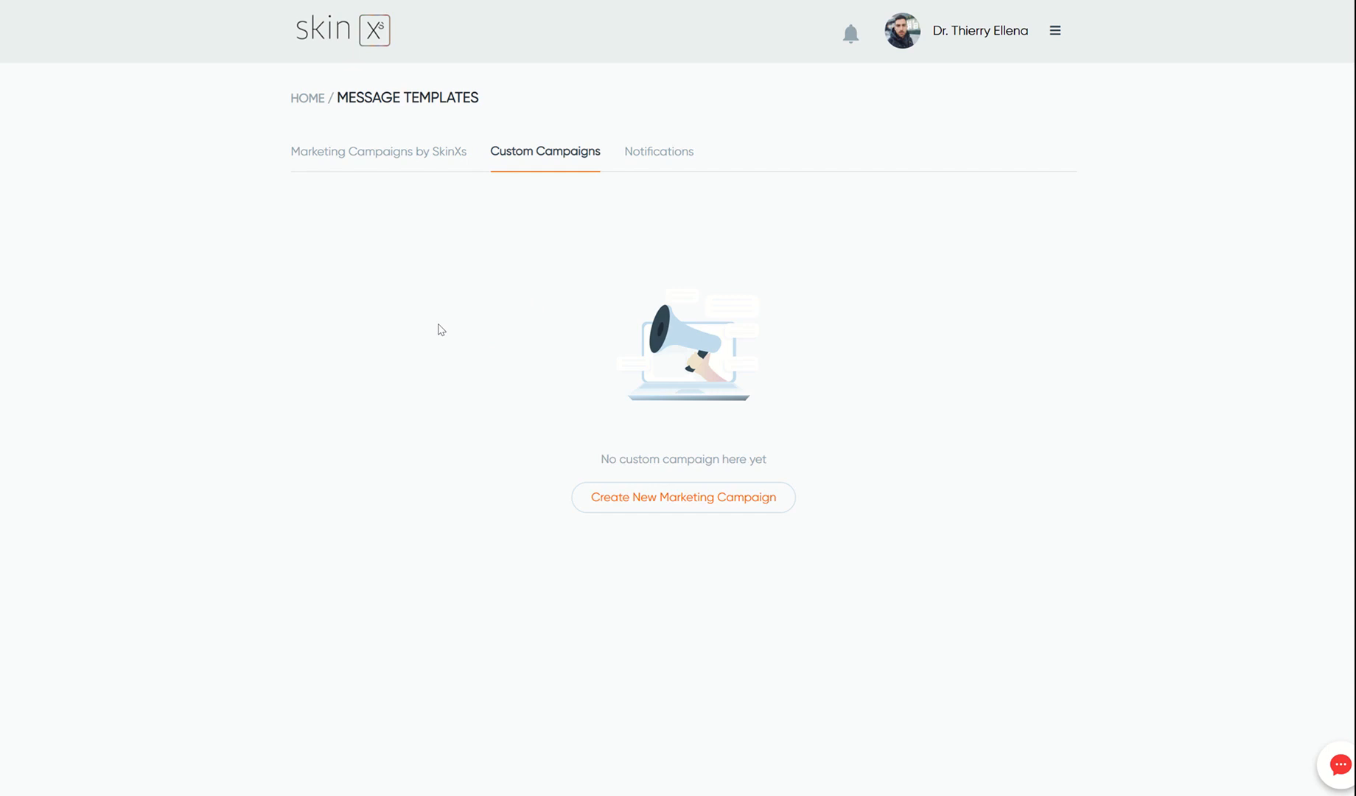
# - Create Facebook campaign 'test' with message 'fjoiklgosdg psdifpods', save it, and return to the dashboard
pyautogui.click(759, 499)
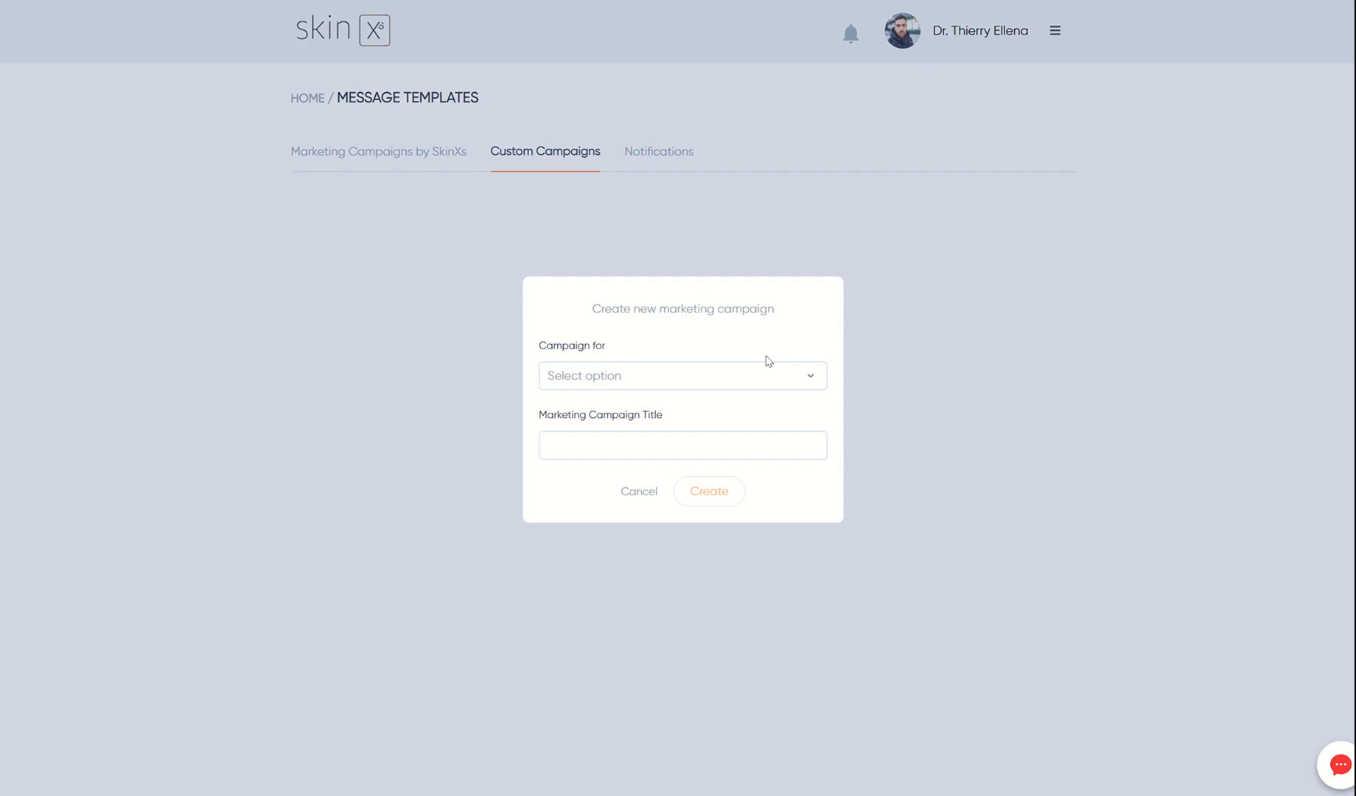
pyautogui.click(590, 378)
pyautogui.click(593, 414)
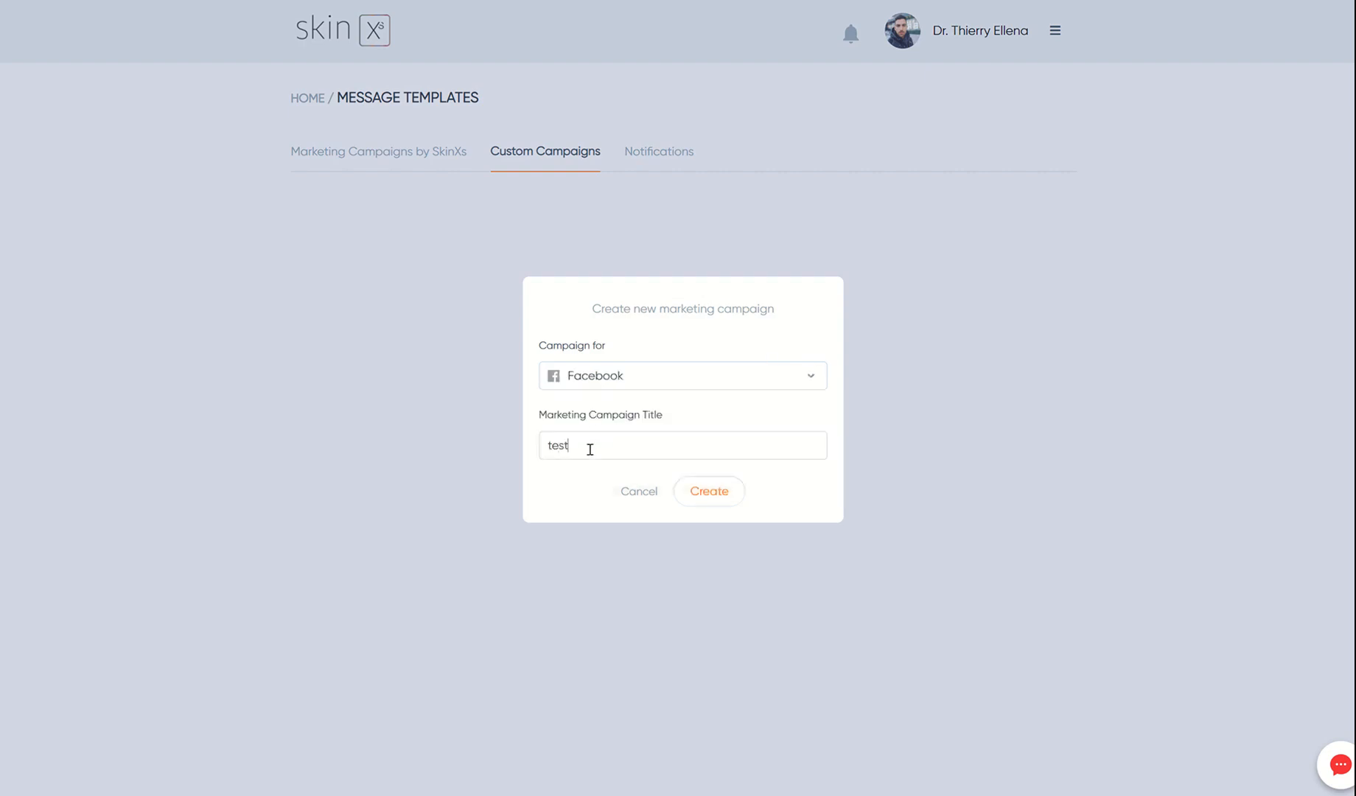
pyautogui.click(711, 493)
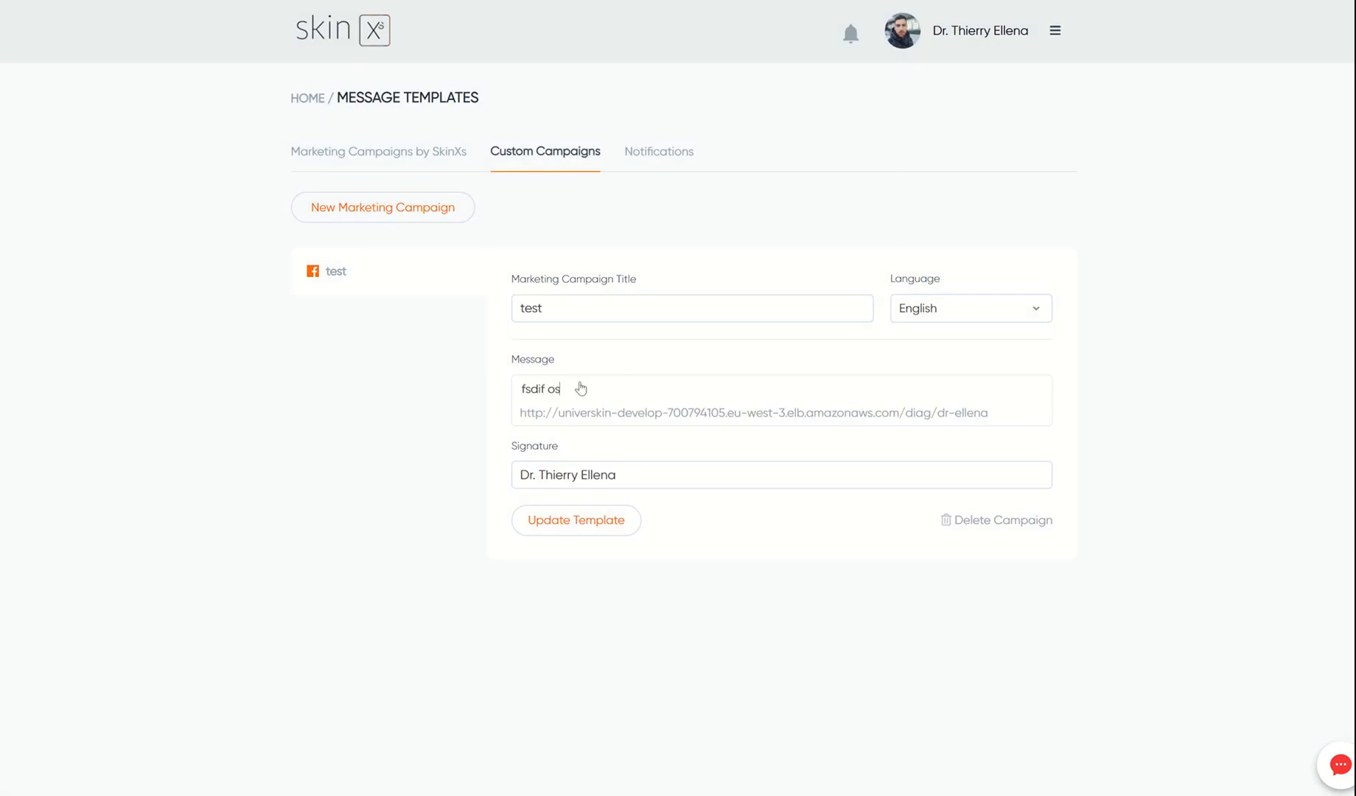
pyautogui.write('fjoiklgosdg psdifpods')
pyautogui.click(593, 519)
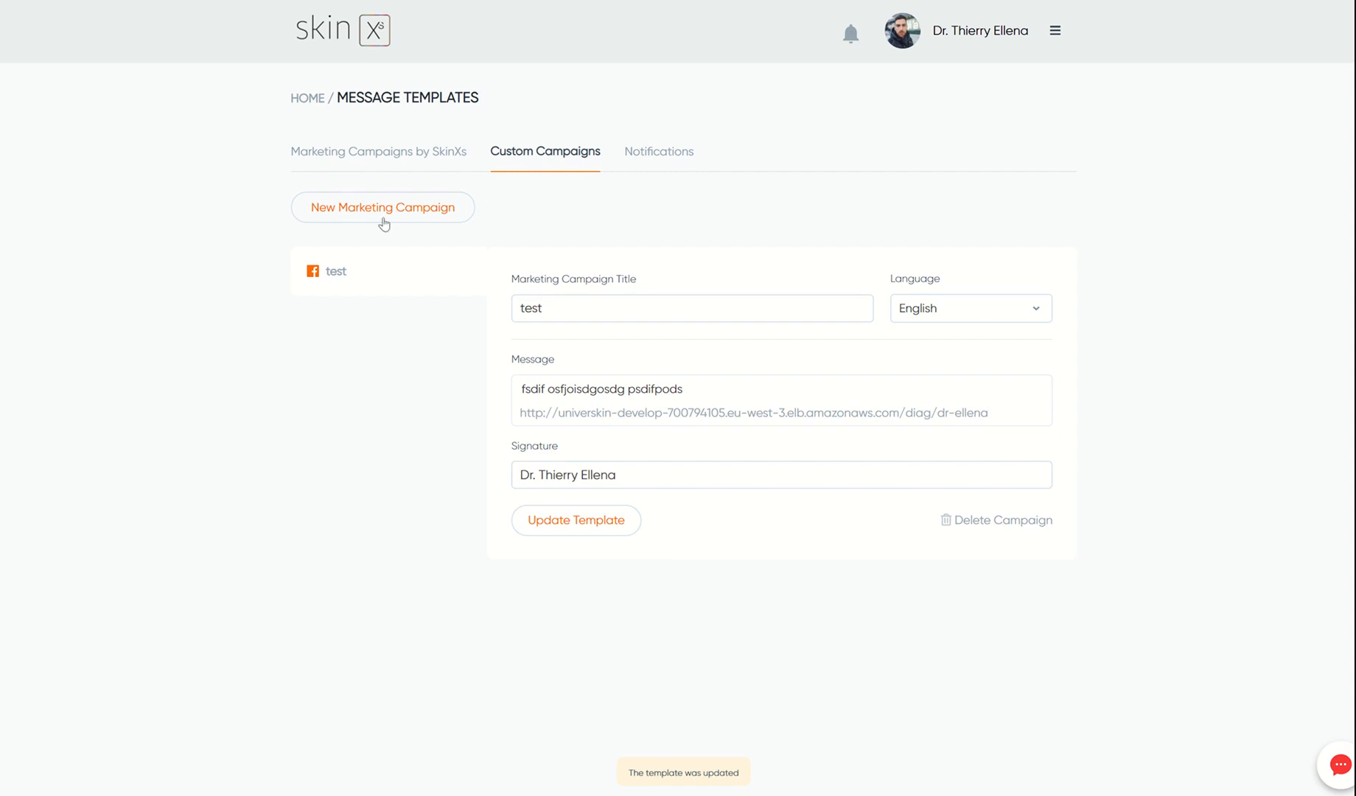
pyautogui.click(365, 33)
# - Load the 'test' campaign into the Facebook invite, close it, and open the account menu
pyautogui.click(705, 130)
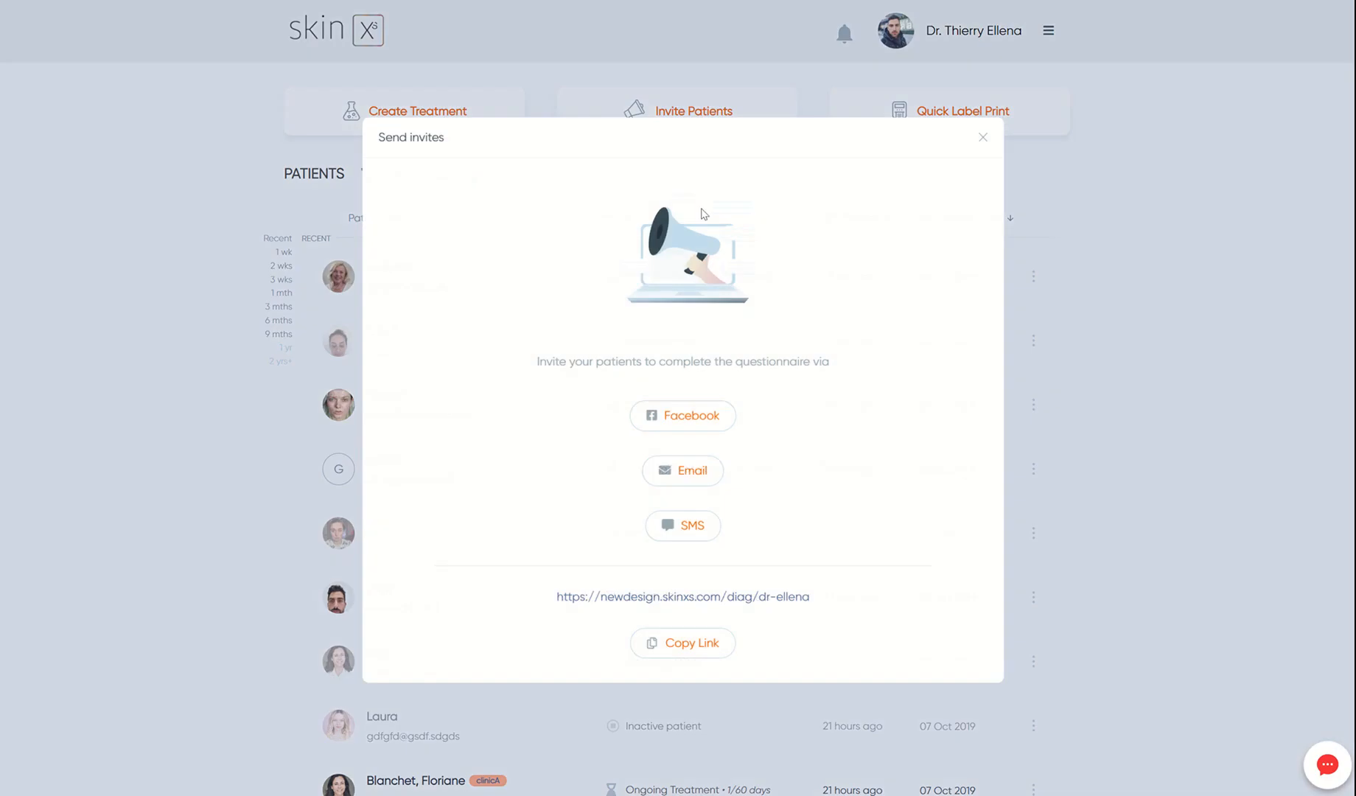
pyautogui.click(695, 419)
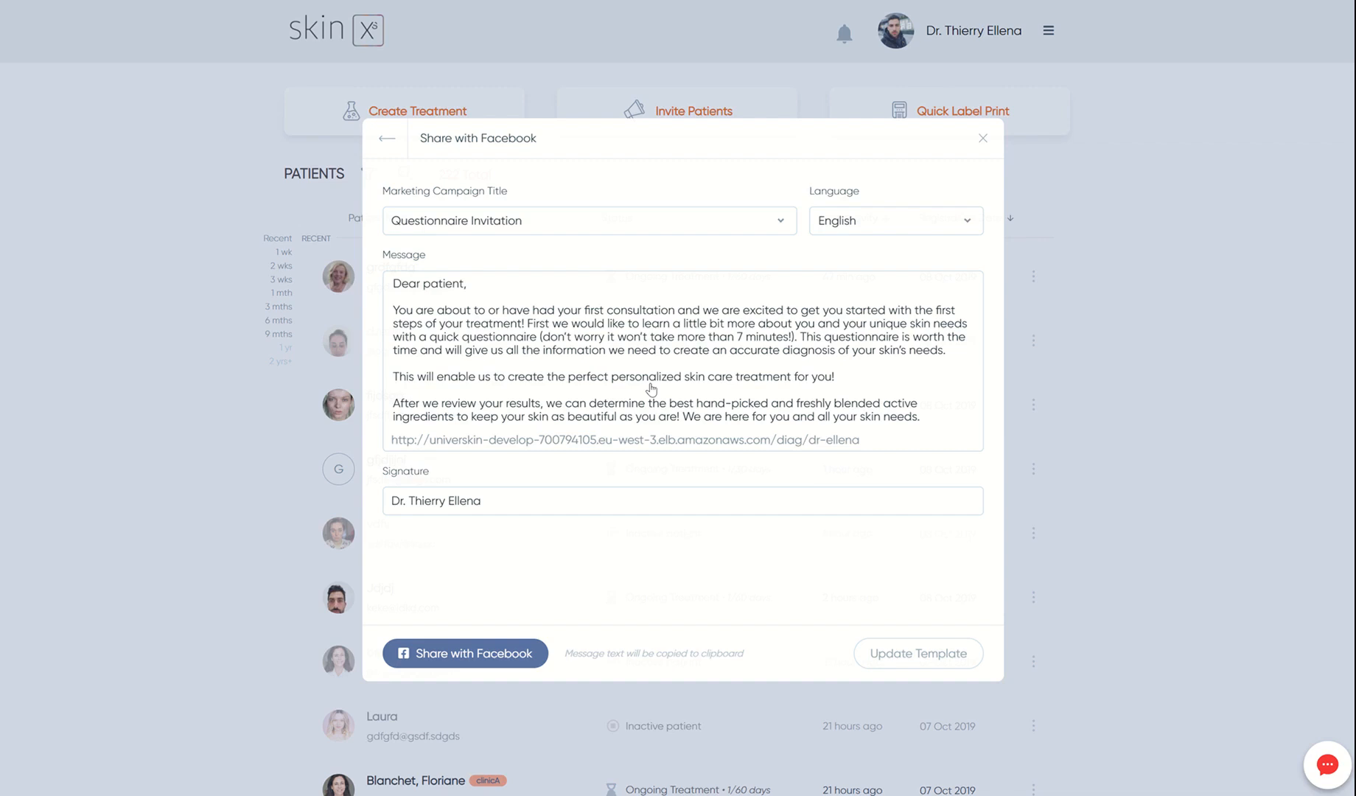
pyautogui.click(579, 225)
pyautogui.click(404, 281)
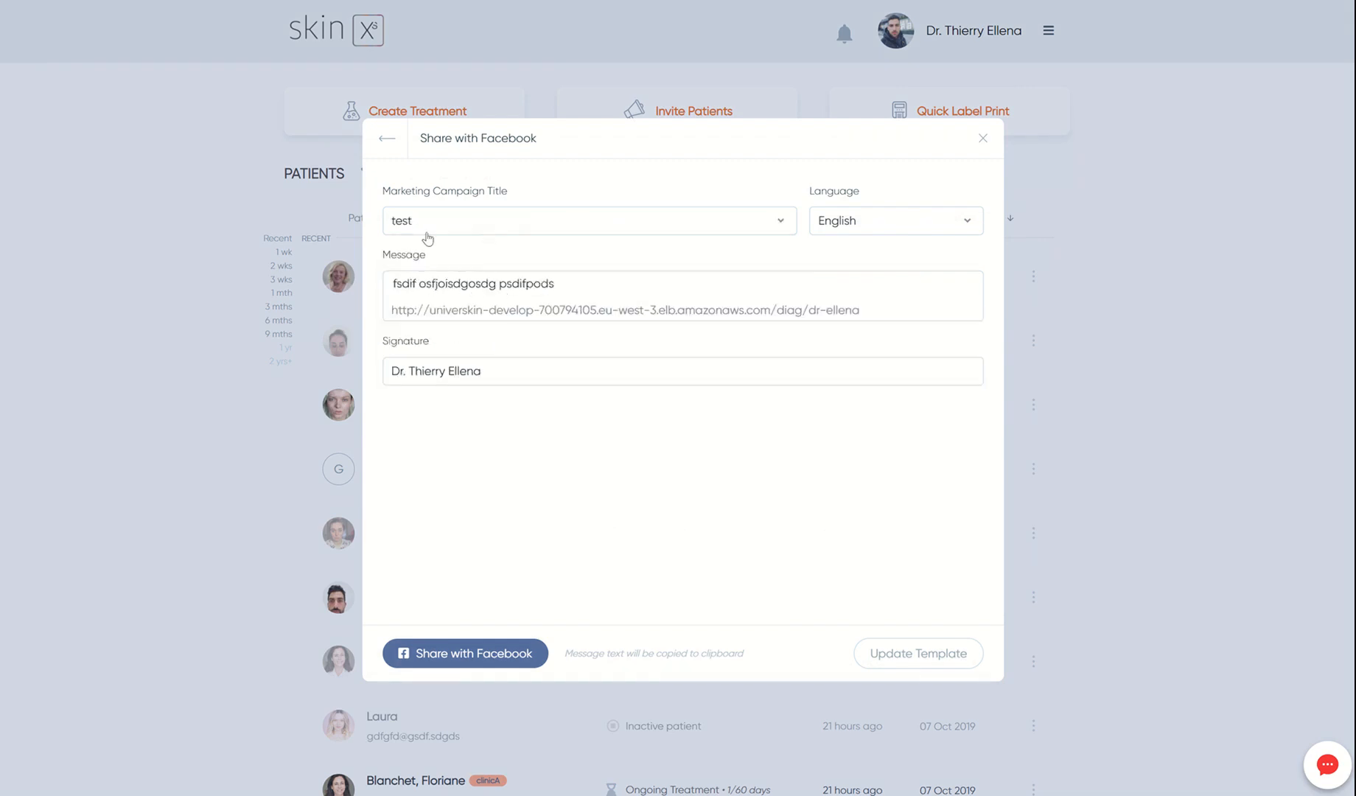
pyautogui.click(983, 140)
pyautogui.click(1048, 30)
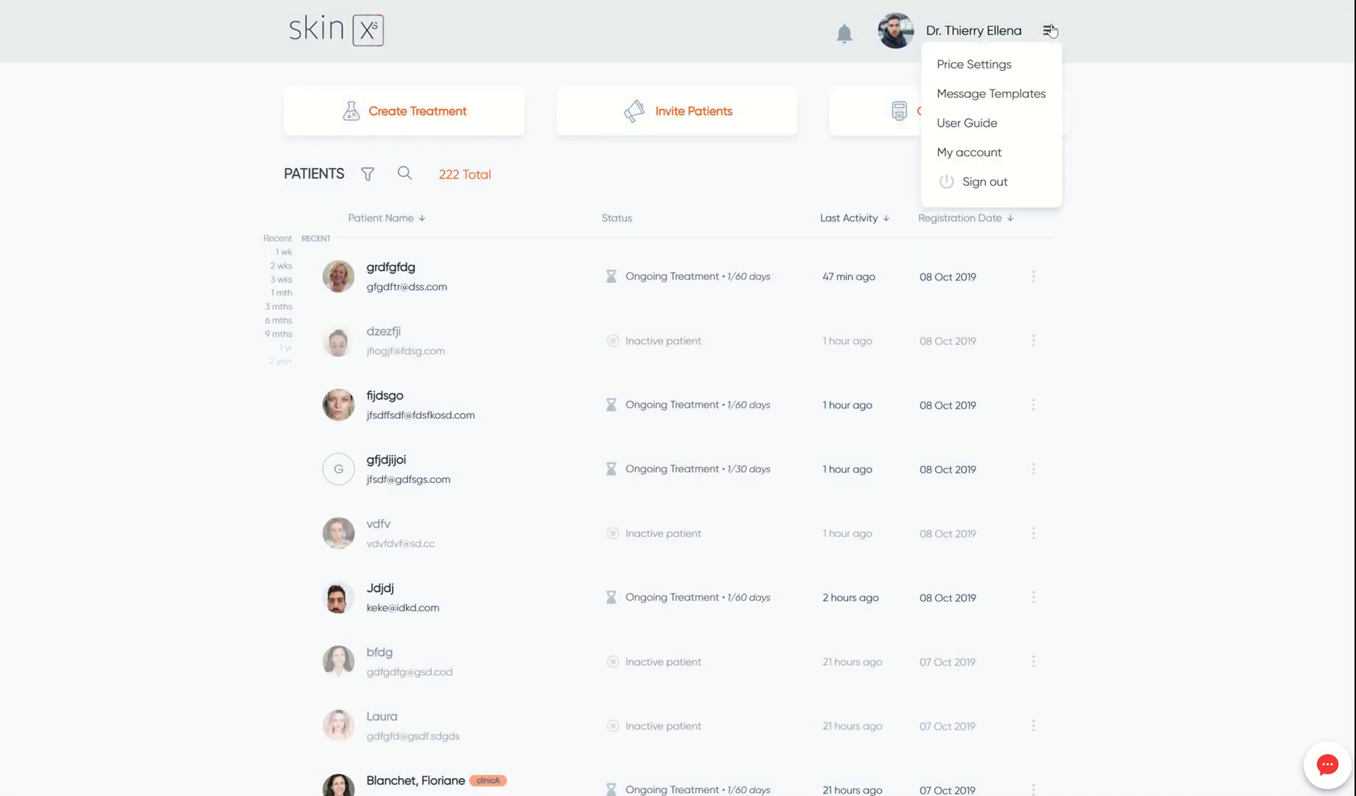
# - Open Message Templates and move through Custom Campaigns to the Notifications tab
pyautogui.click(1011, 94)
pyautogui.click(539, 159)
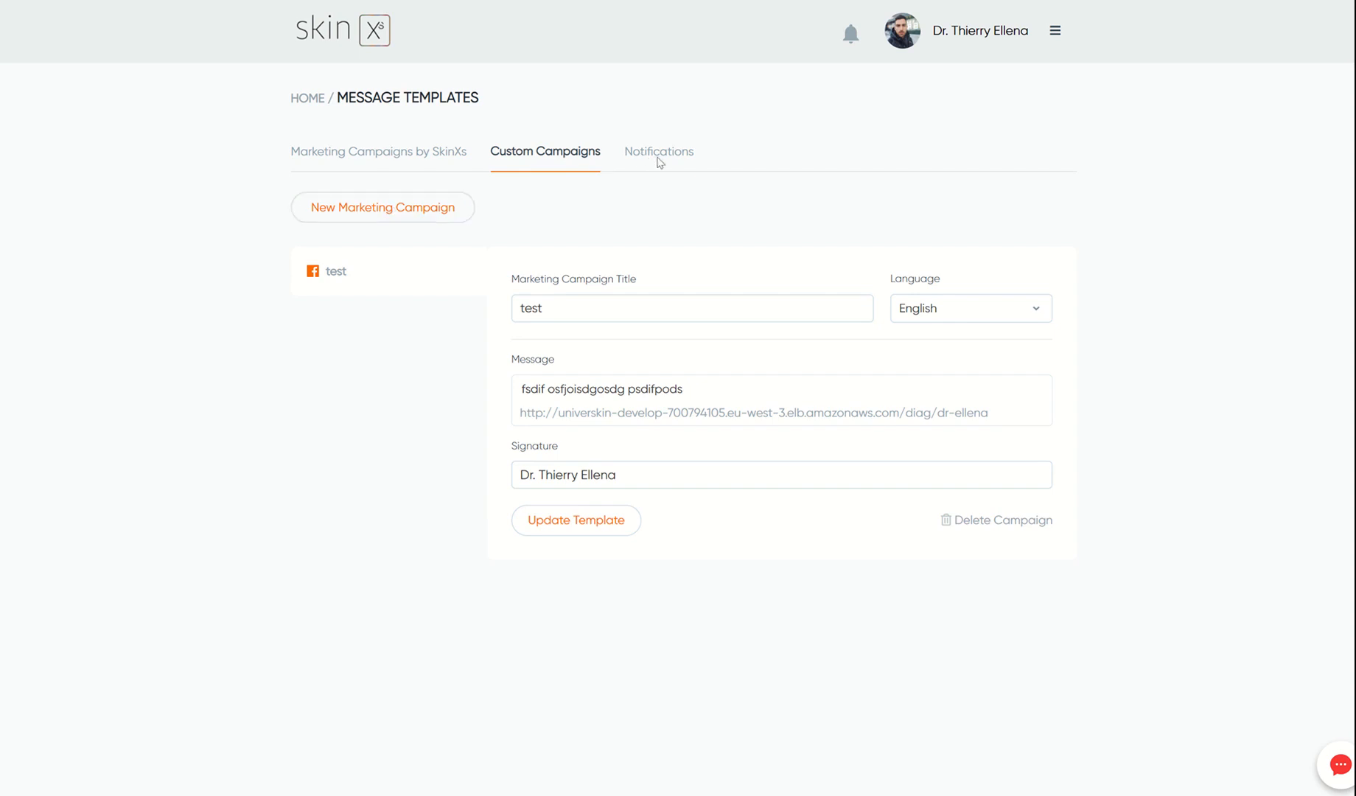
pyautogui.click(682, 160)
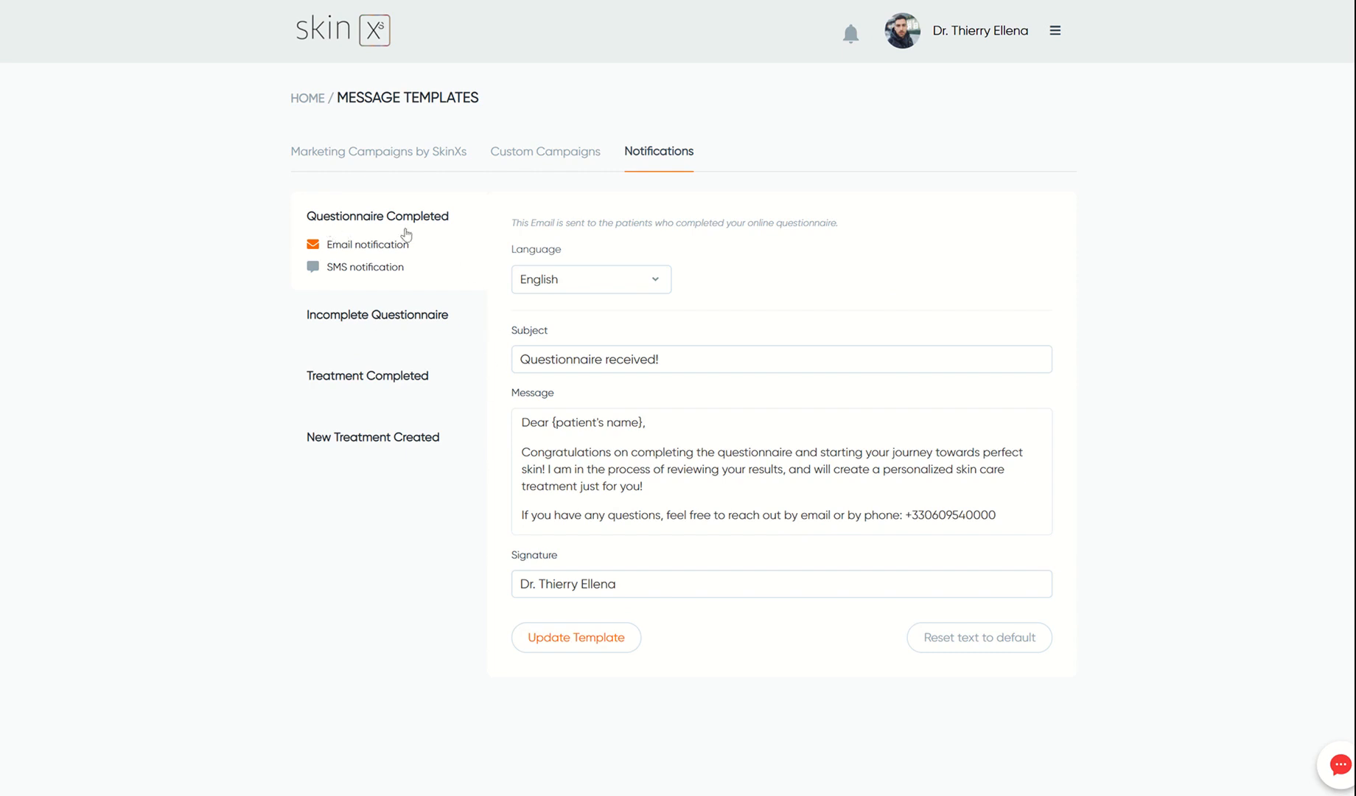
# - Browse the Incomplete Questionnaire, Treatment Completed and New Treatment Created notifications, ending on Treatment Completed SMS
pyautogui.click(360, 343)
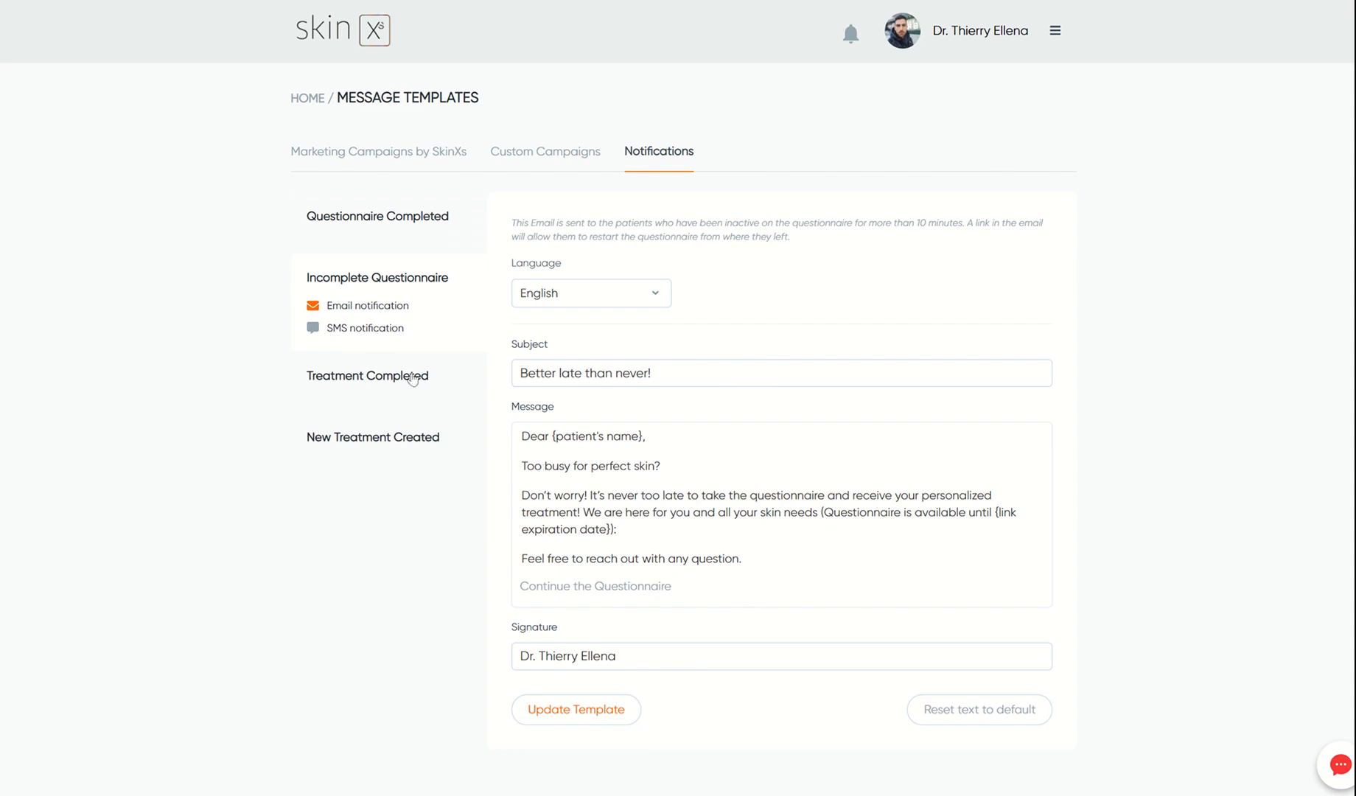
pyautogui.click(361, 379)
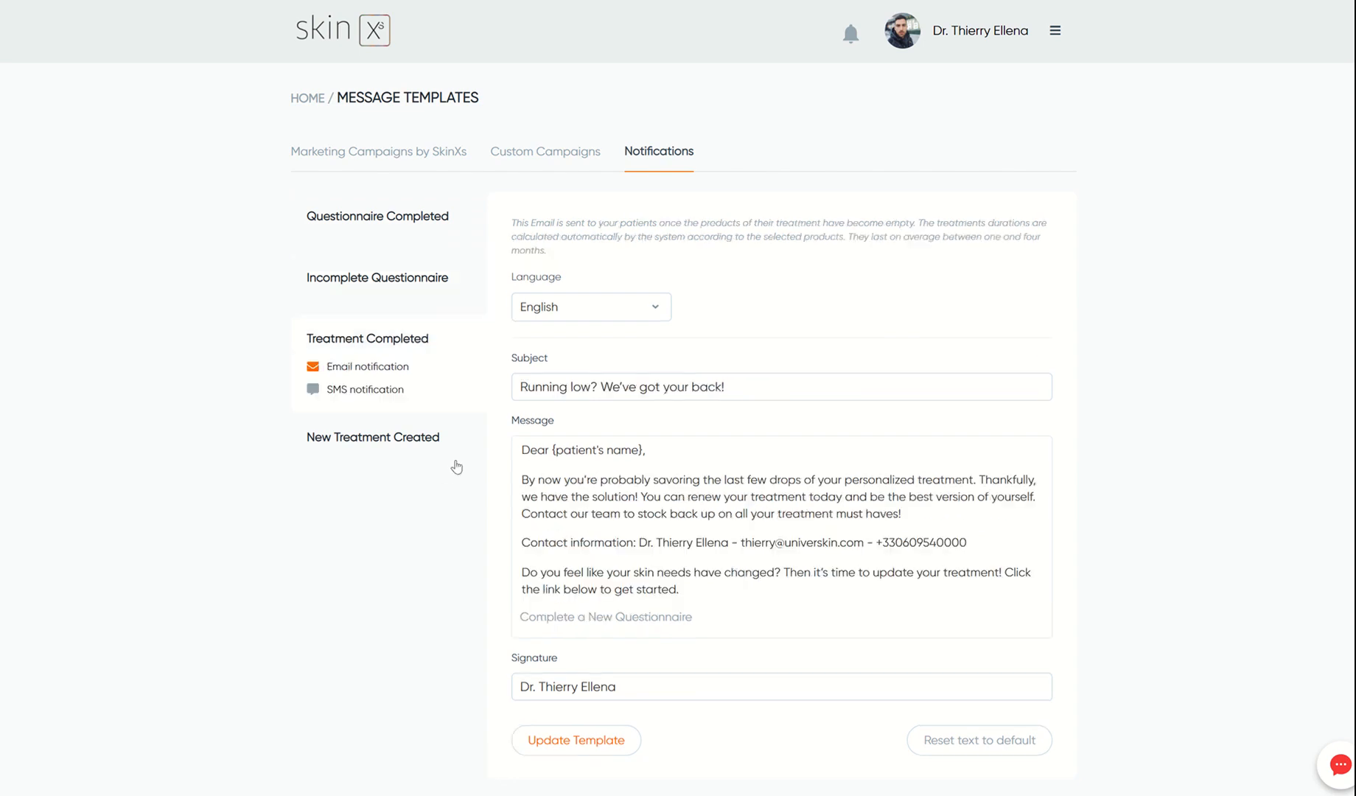
pyautogui.click(405, 438)
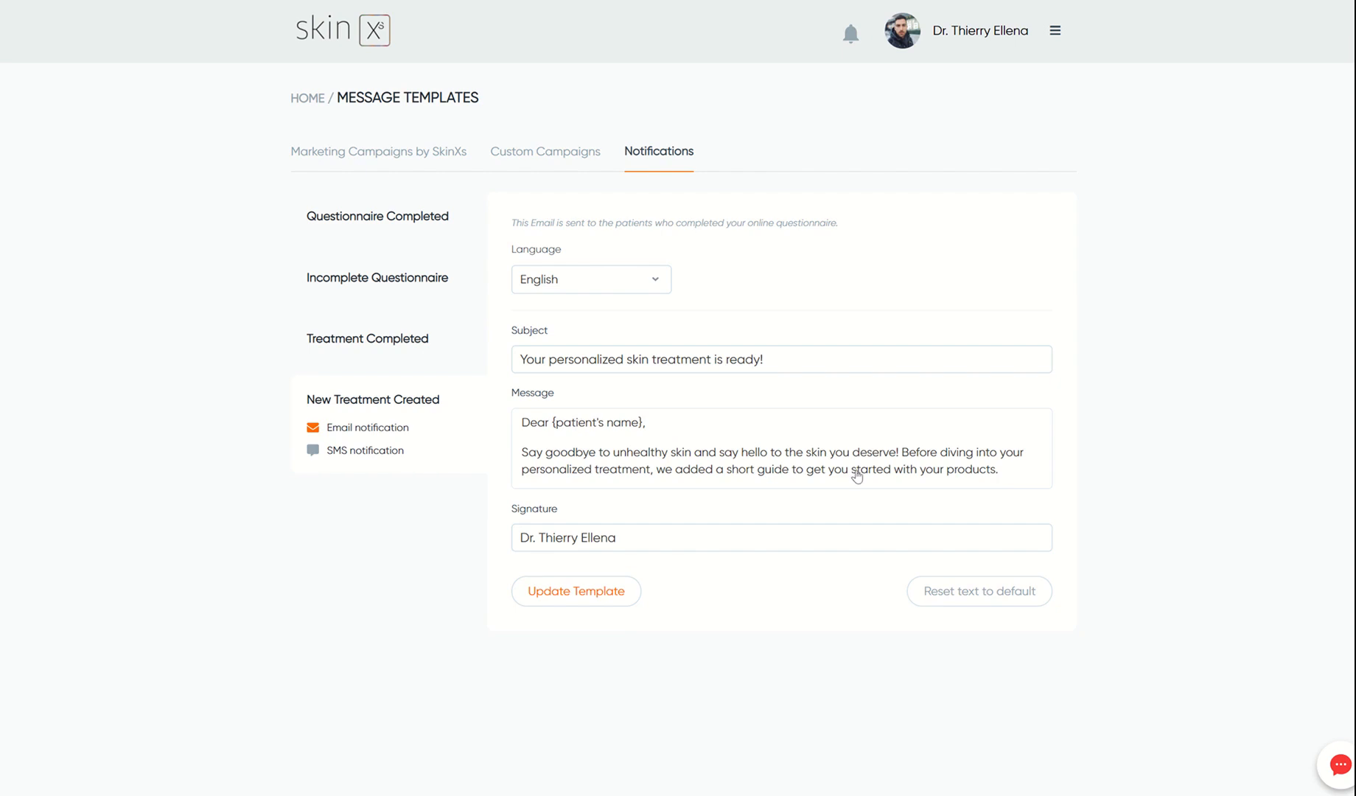
pyautogui.click(358, 352)
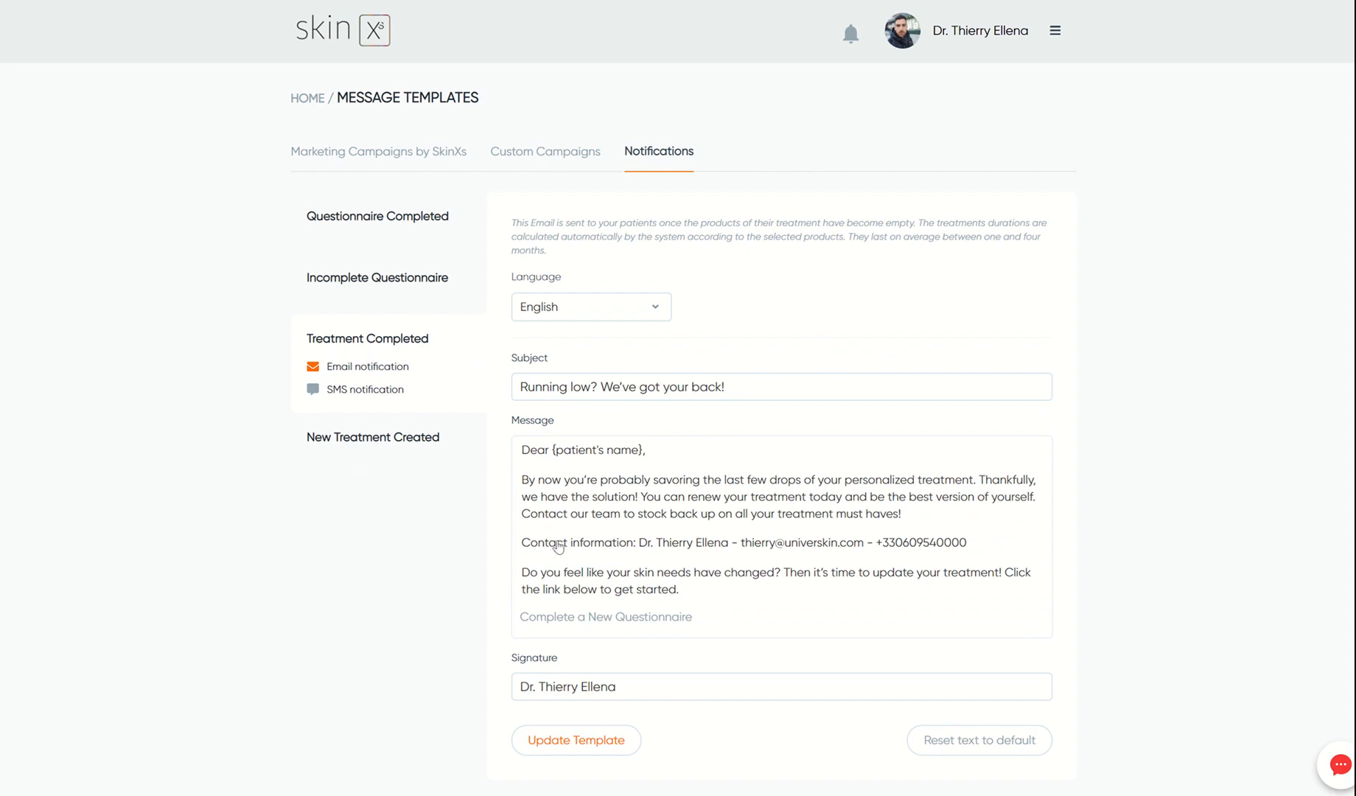
pyautogui.moveTo(530, 549); pyautogui.dragTo(974, 546)
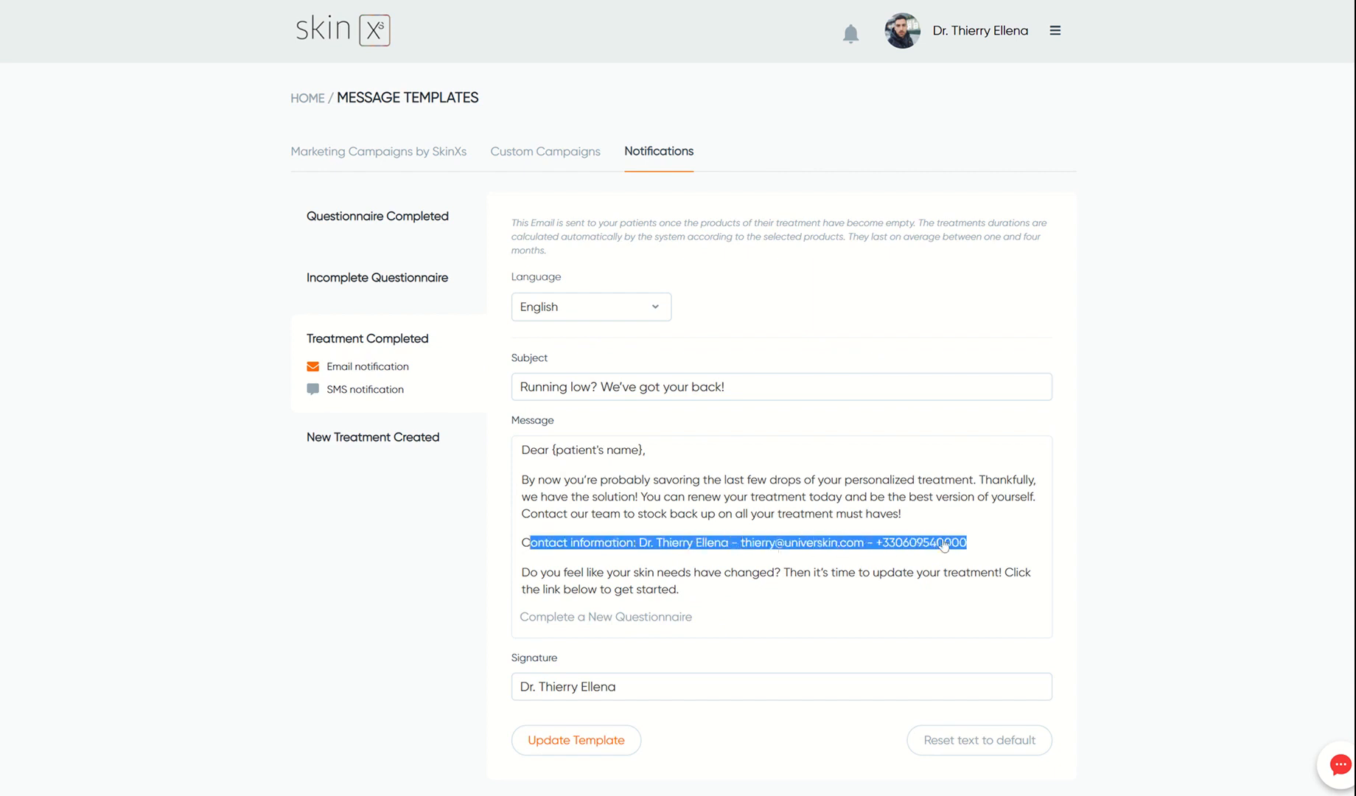
pyautogui.click(757, 610)
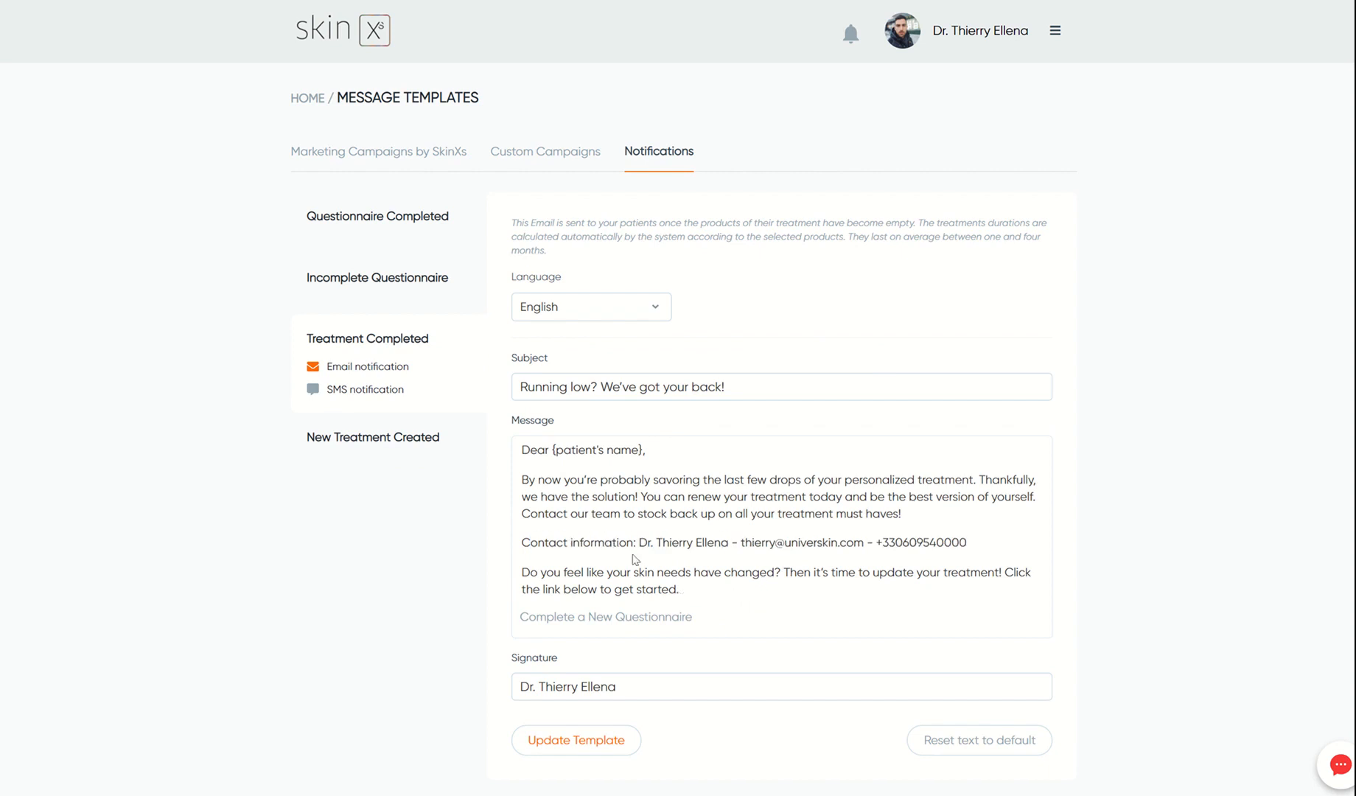
pyautogui.click(381, 391)
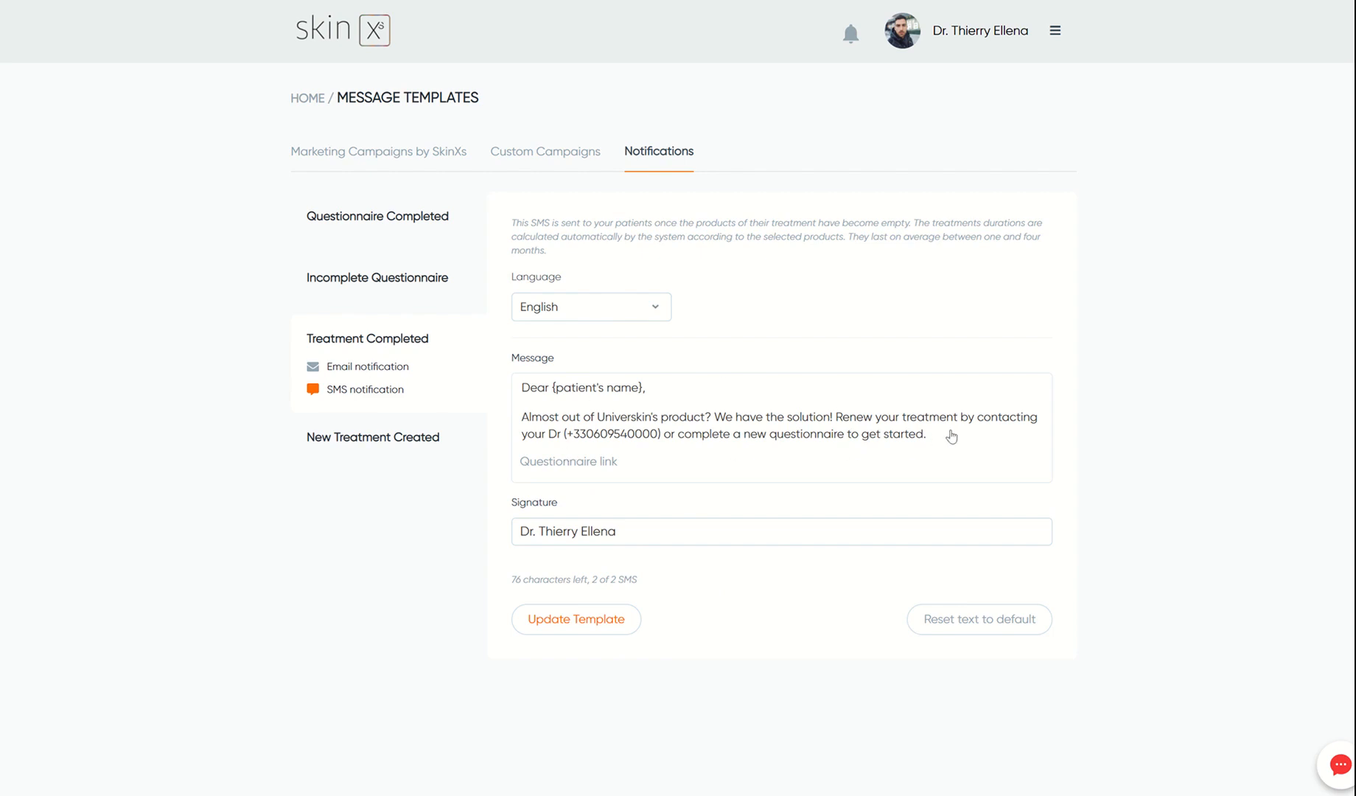
# - Type test text into the Questionnaire Completed email, reset it to default, and return to the dashboard
pyautogui.click(407, 221)
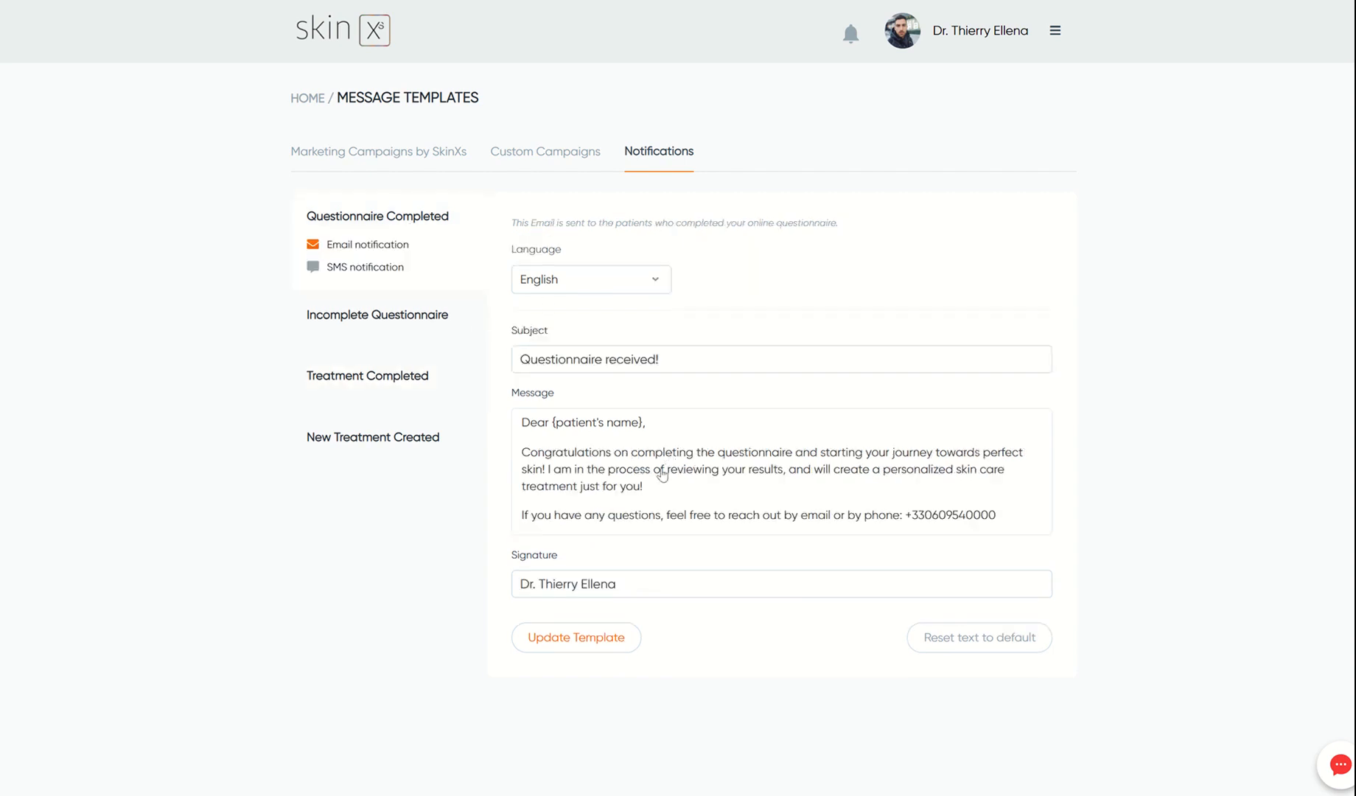
pyautogui.write('fdshgidfj gpofgpo')
pyautogui.click(967, 636)
pyautogui.click(307, 98)
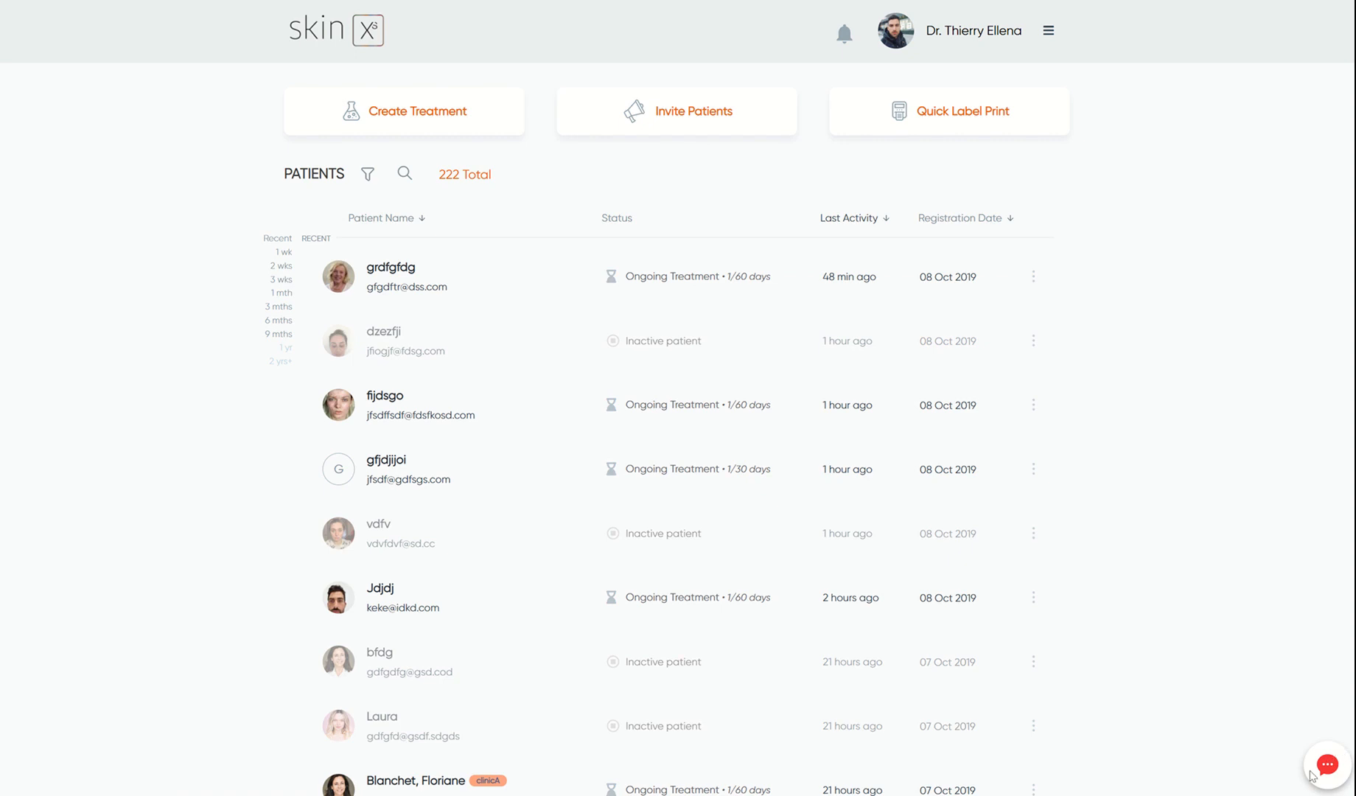
# - Rate the closed LiveChat as bad, answering No to both questions, and submit
pyautogui.click(1328, 767)
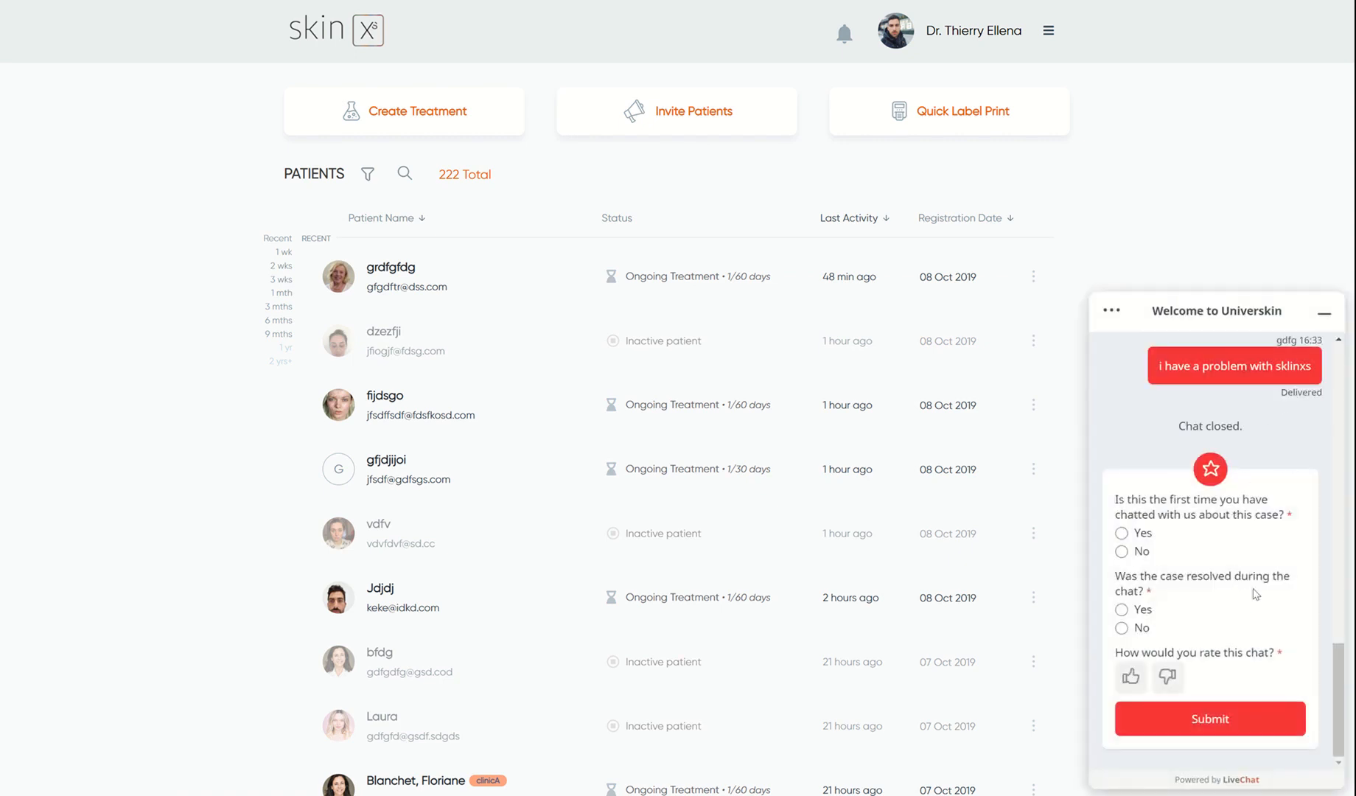
pyautogui.click(1209, 716)
pyautogui.click(1137, 553)
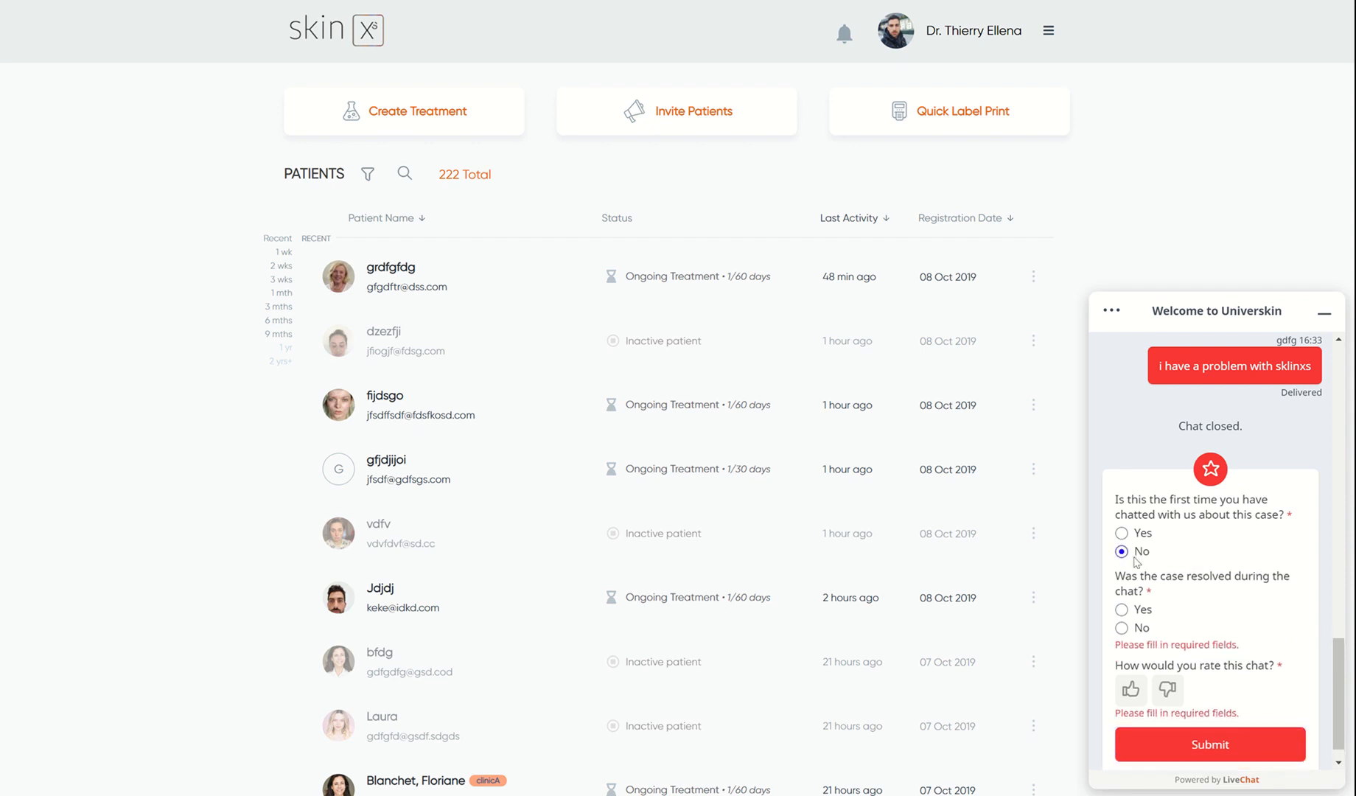
pyautogui.click(1135, 630)
pyautogui.click(1164, 677)
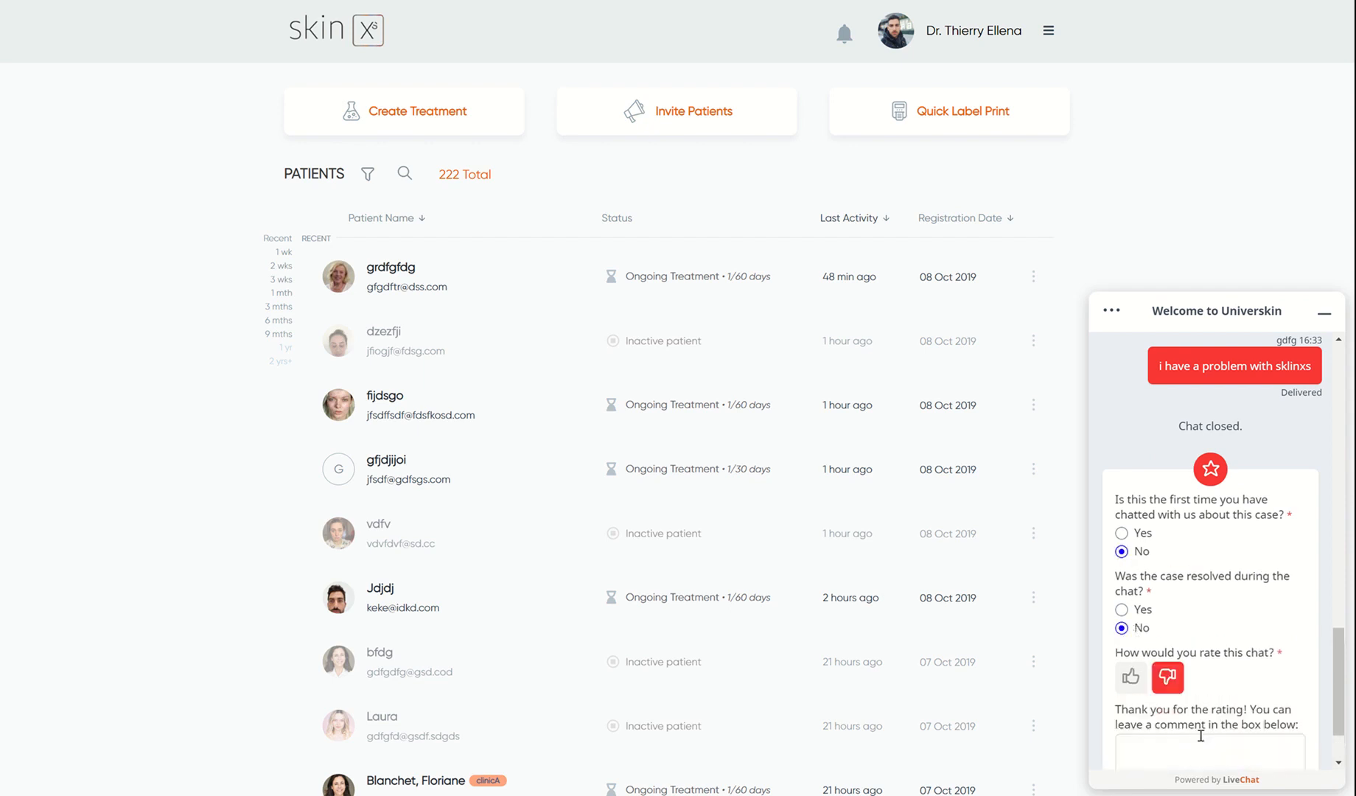
pyautogui.scroll(-2, 1238, 689)
pyautogui.click(1216, 720)
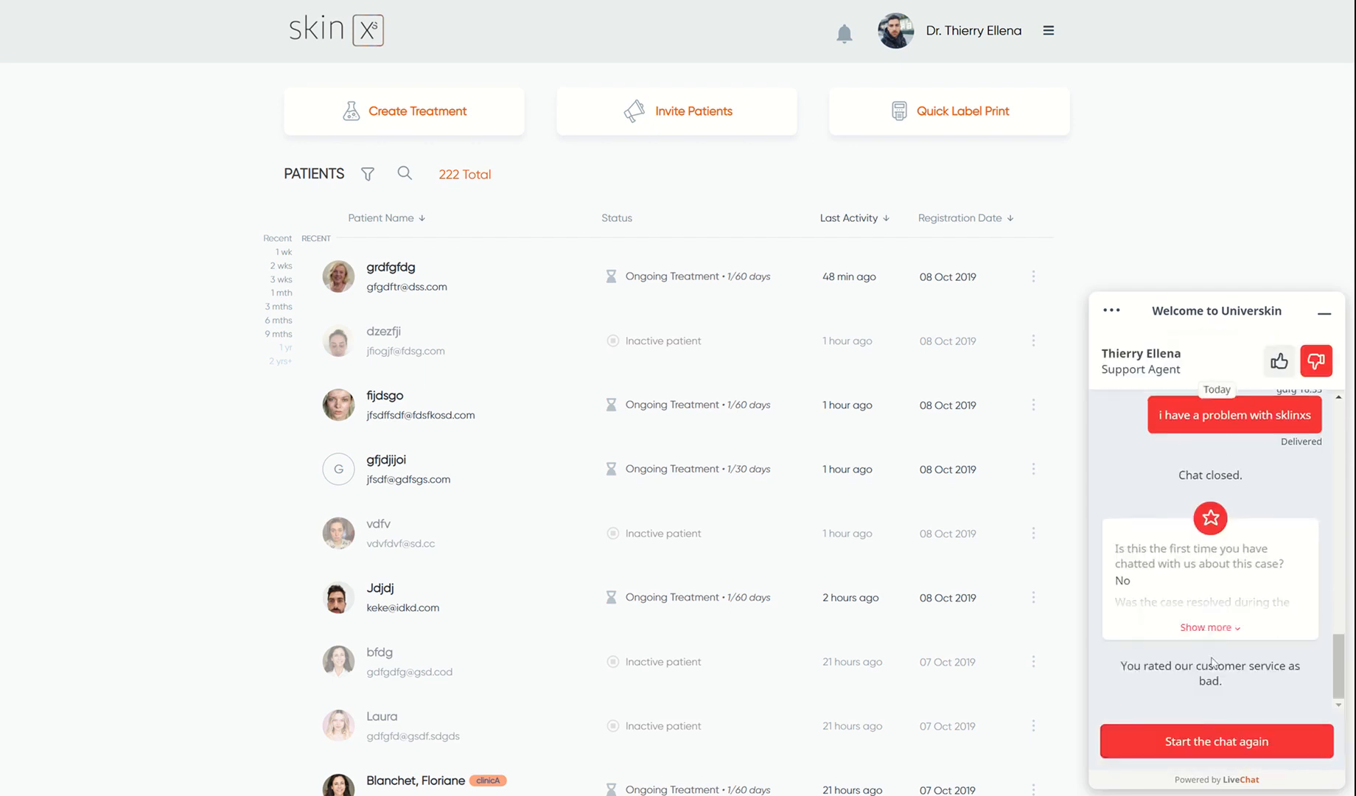
# - Restart the LiveChat conversation with the prefilled details
pyautogui.click(1226, 739)
pyautogui.click(1214, 725)
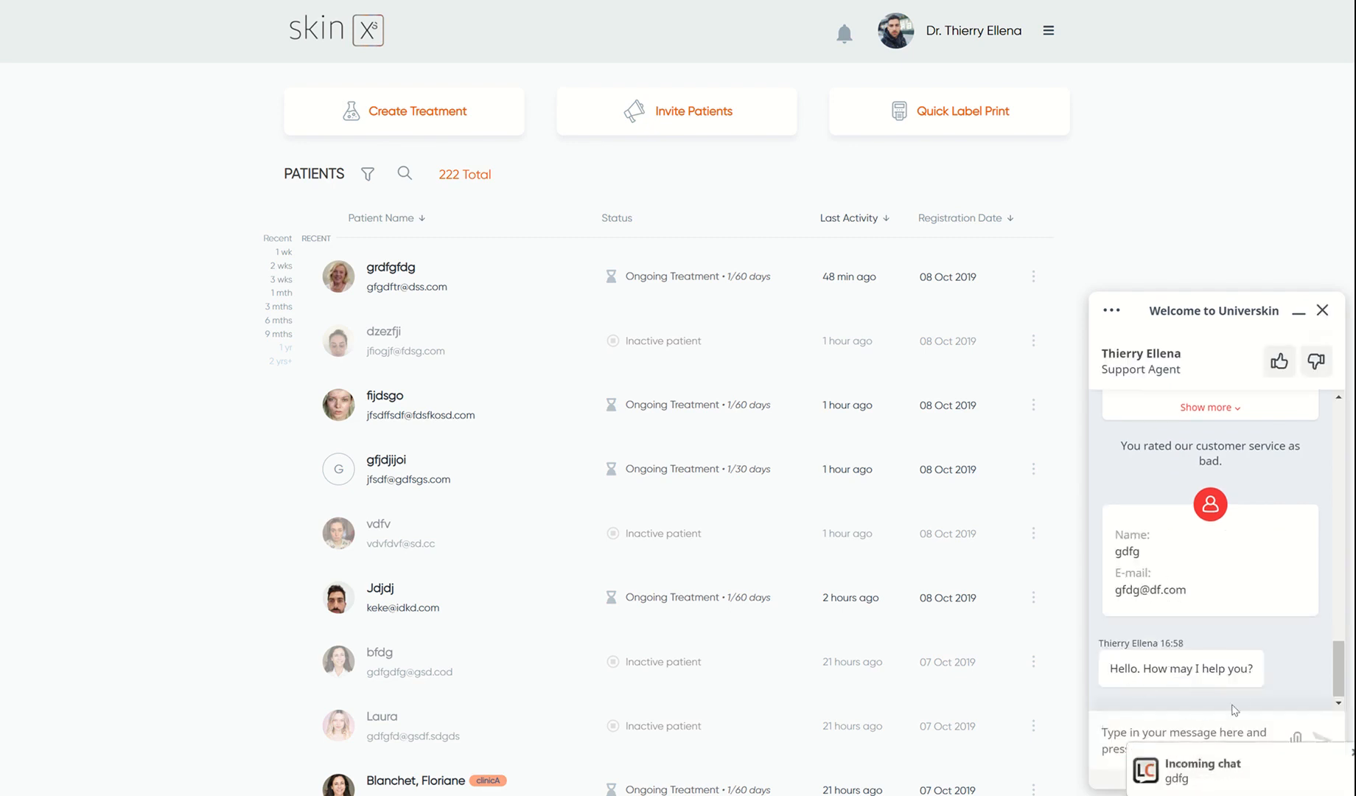
pyautogui.click(1179, 736)
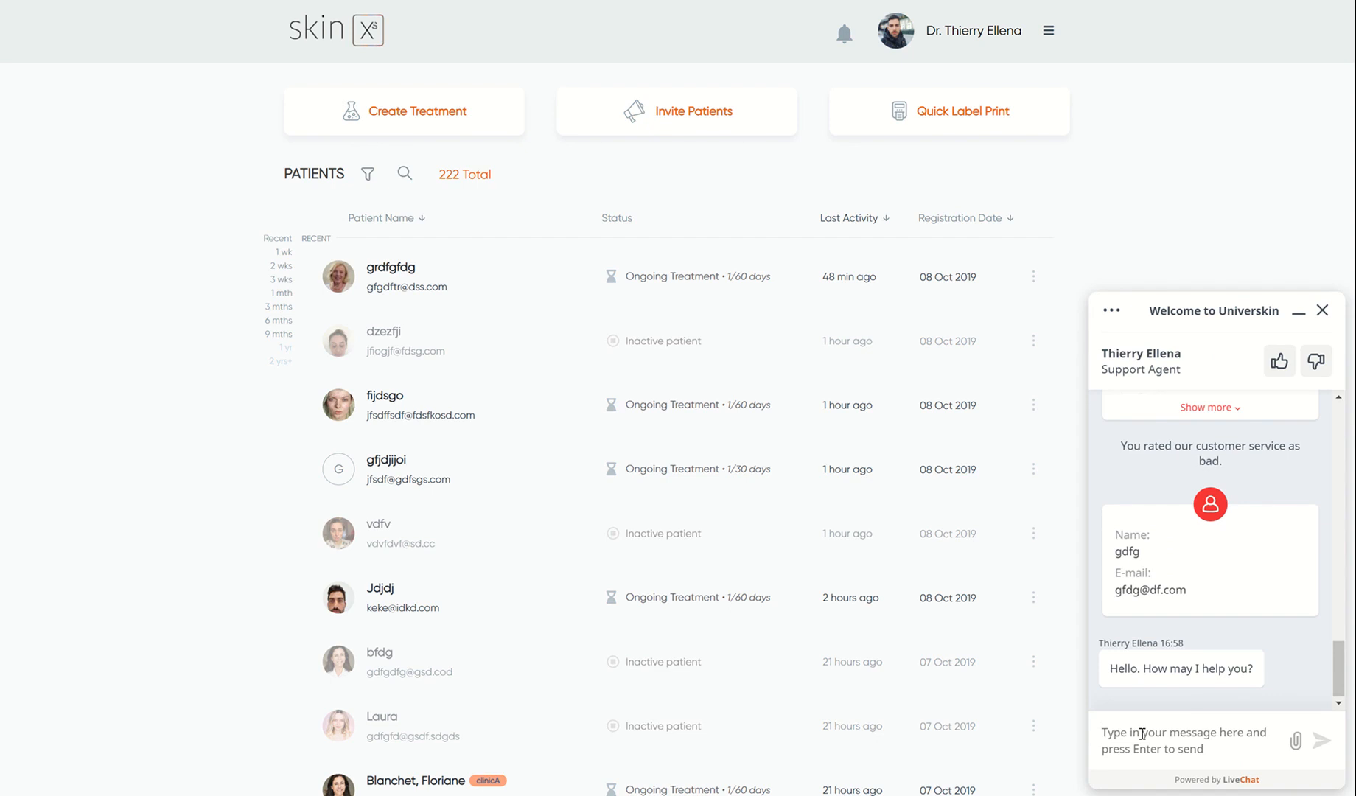
# - Send the chat message 'i have a problem with skinxs' to support
pyautogui.click(1141, 733)
pyautogui.write('ith s')
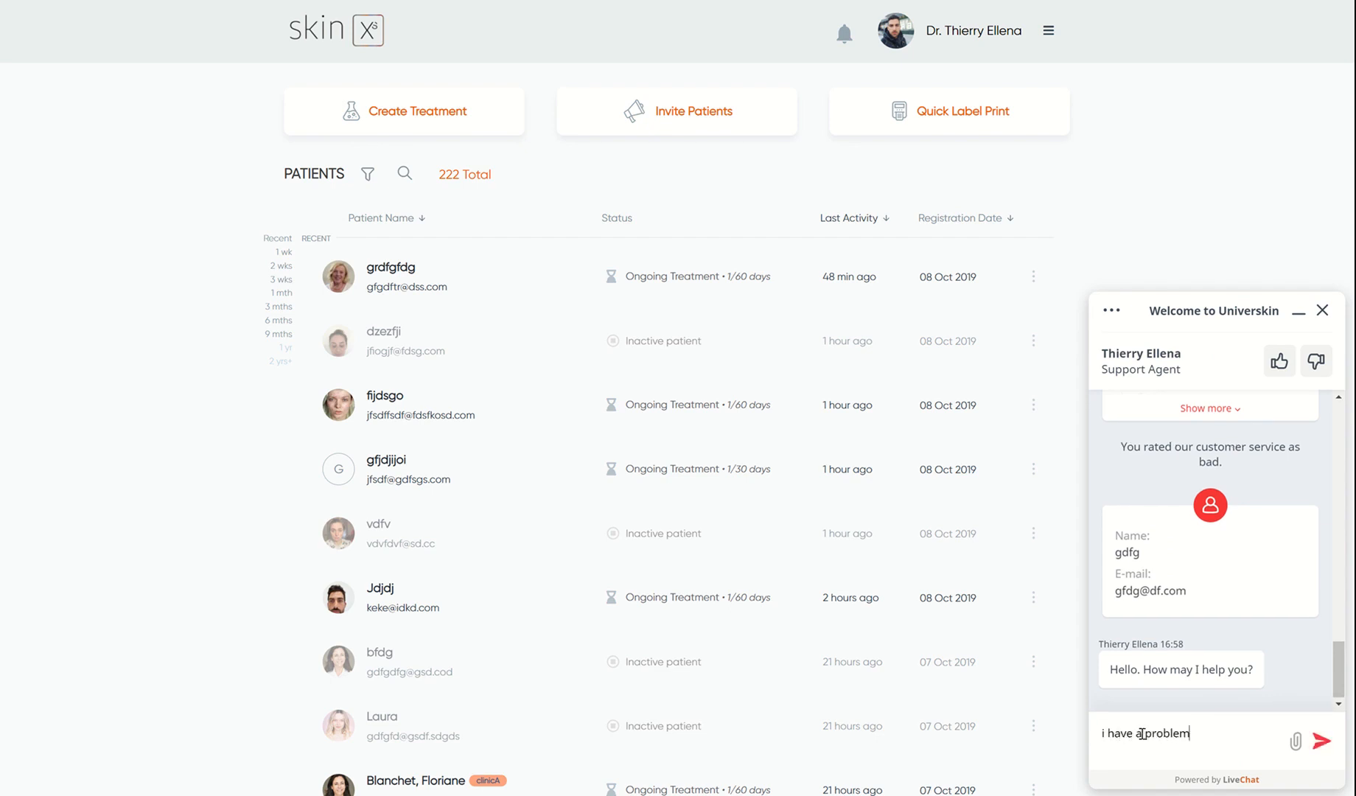
pyautogui.write('kinxs')
pyautogui.press('Return')
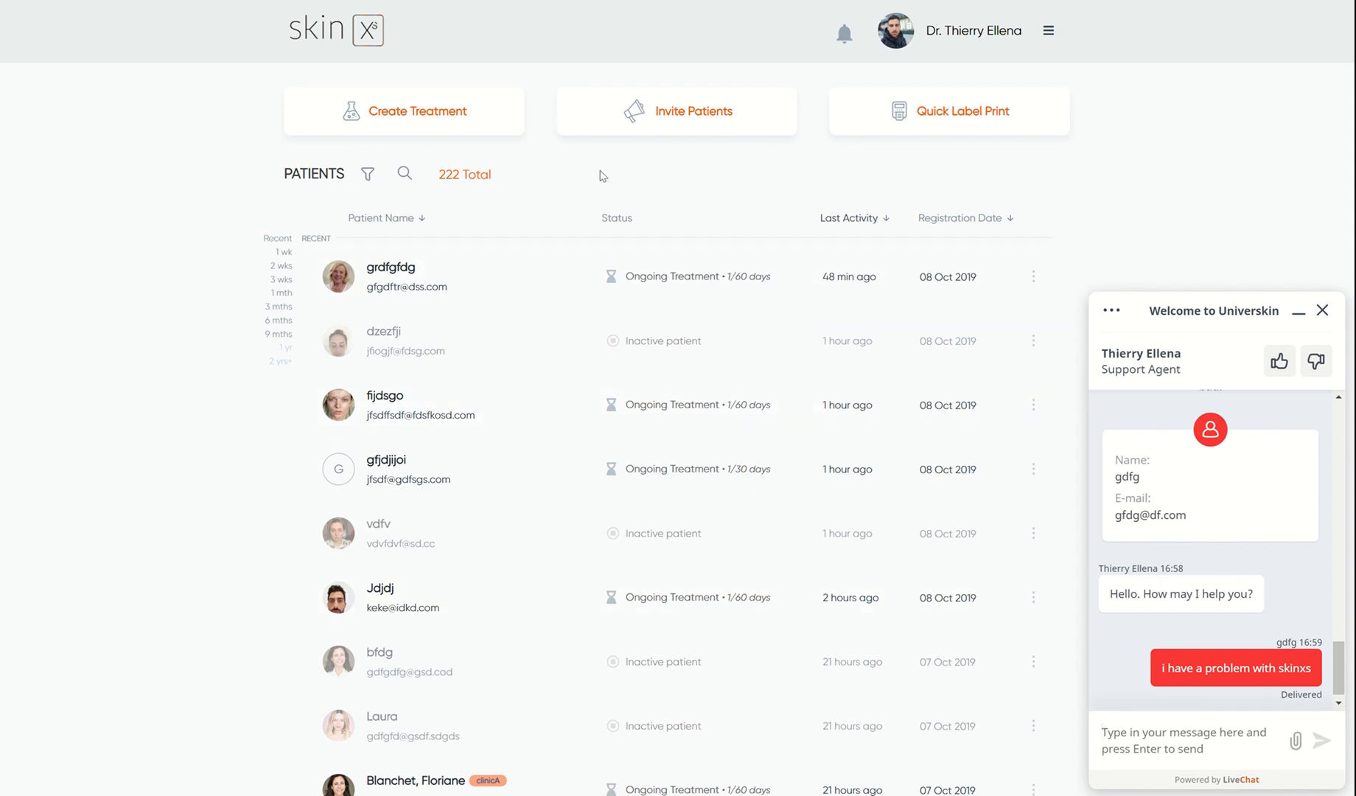
# - Sign out of SkinXS and sign back in to the dashboard
pyautogui.click(1049, 31)
pyautogui.click(949, 182)
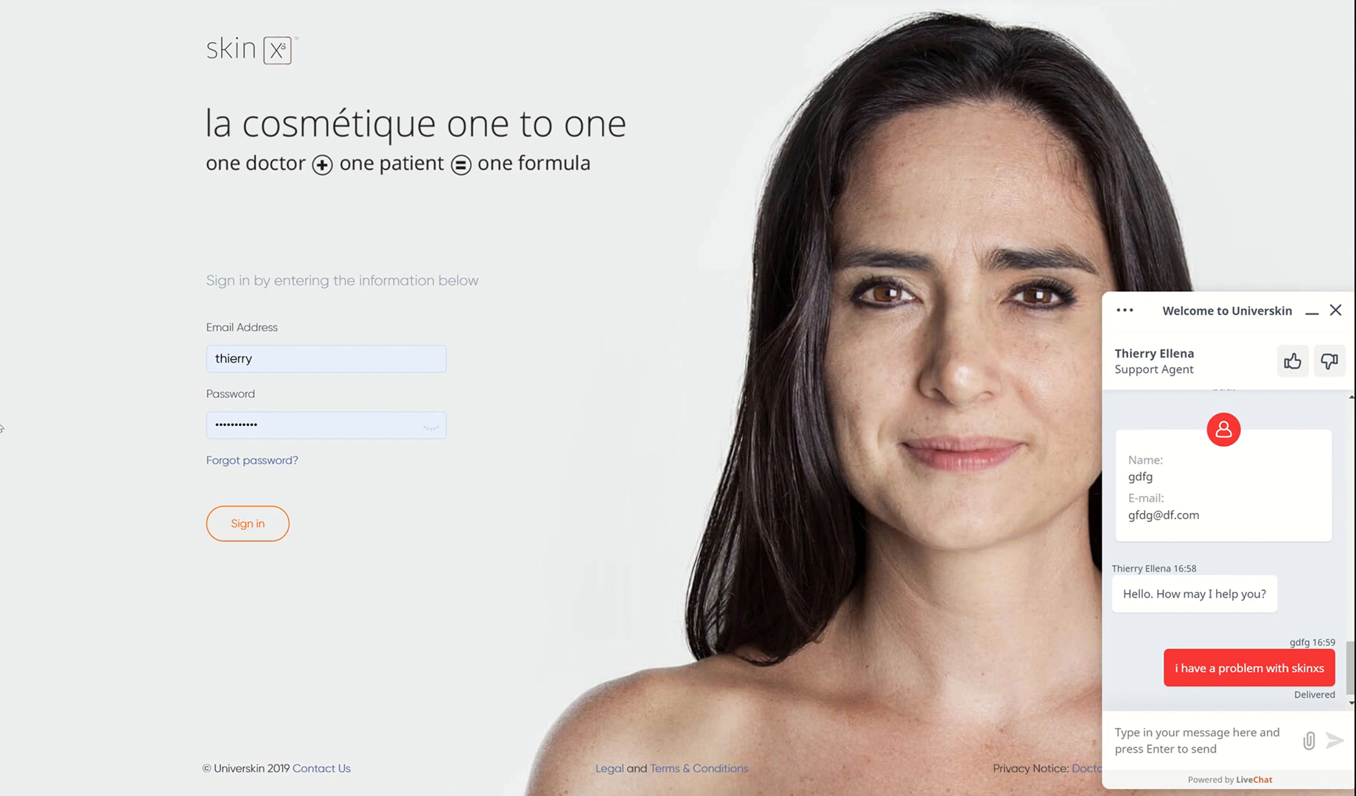
pyautogui.click(233, 523)
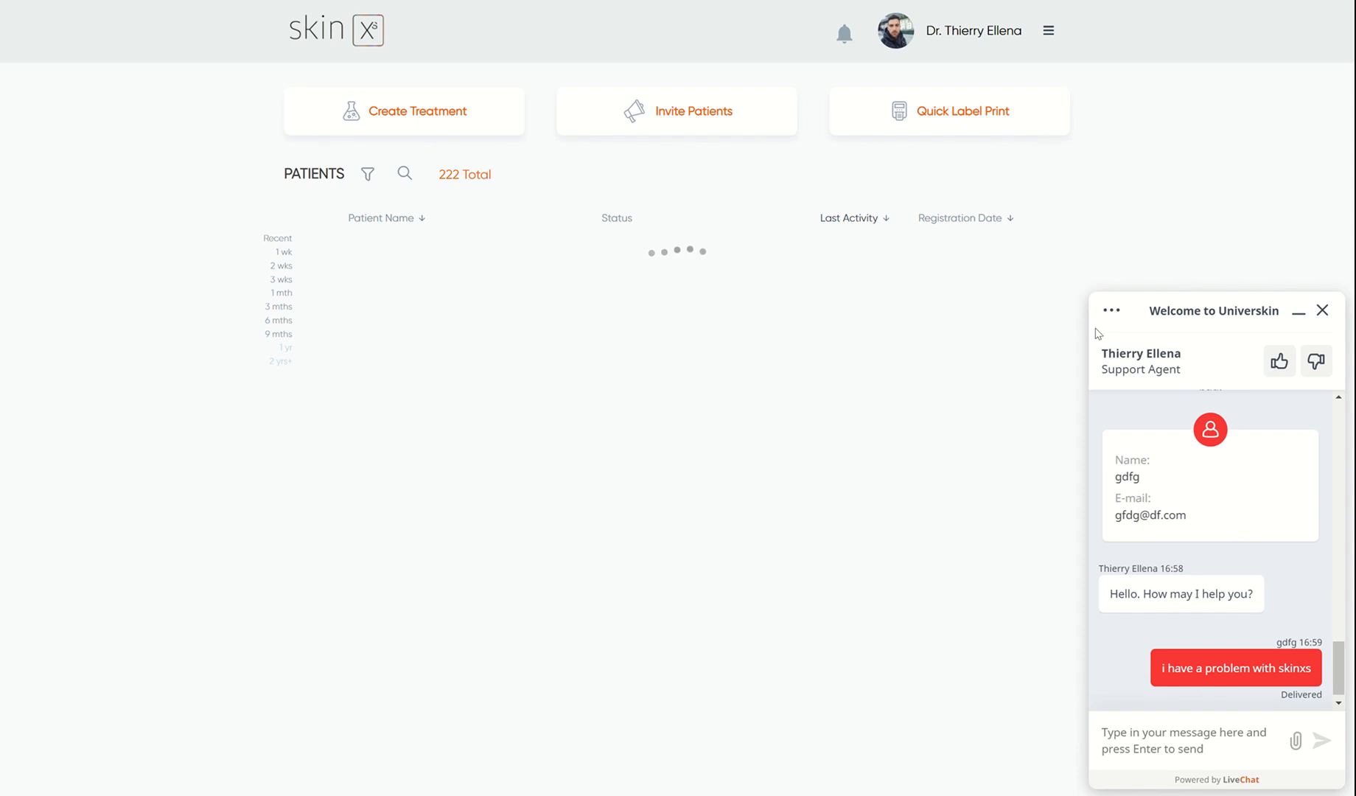